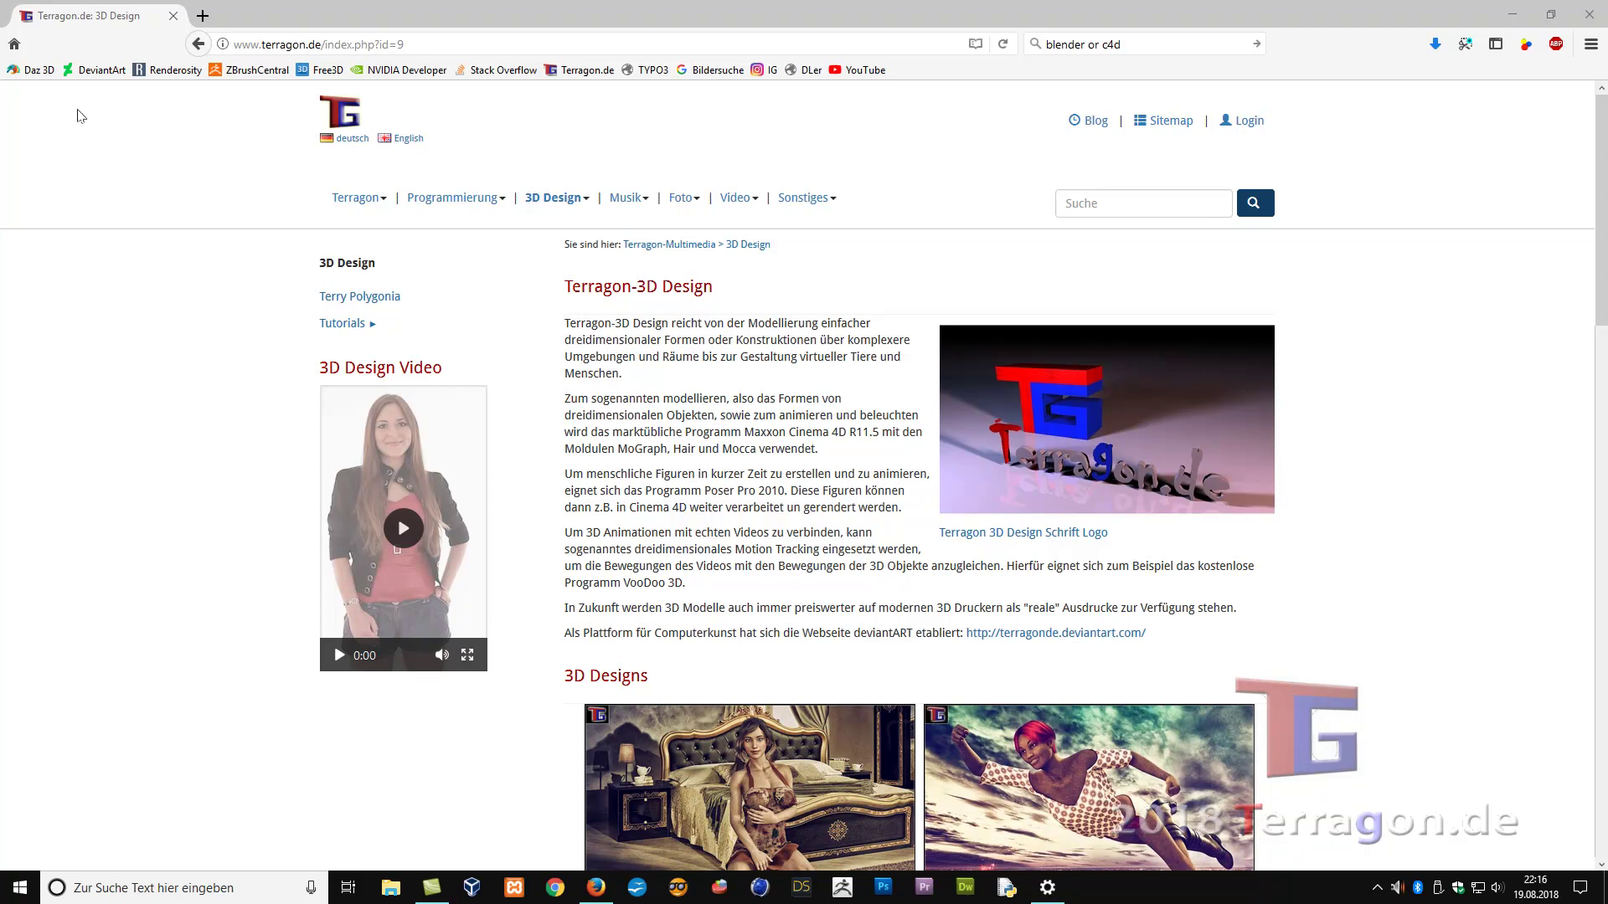
From the Free3D bookmark's free model grid, open the Old House 2 detail page
left_click(319, 72)
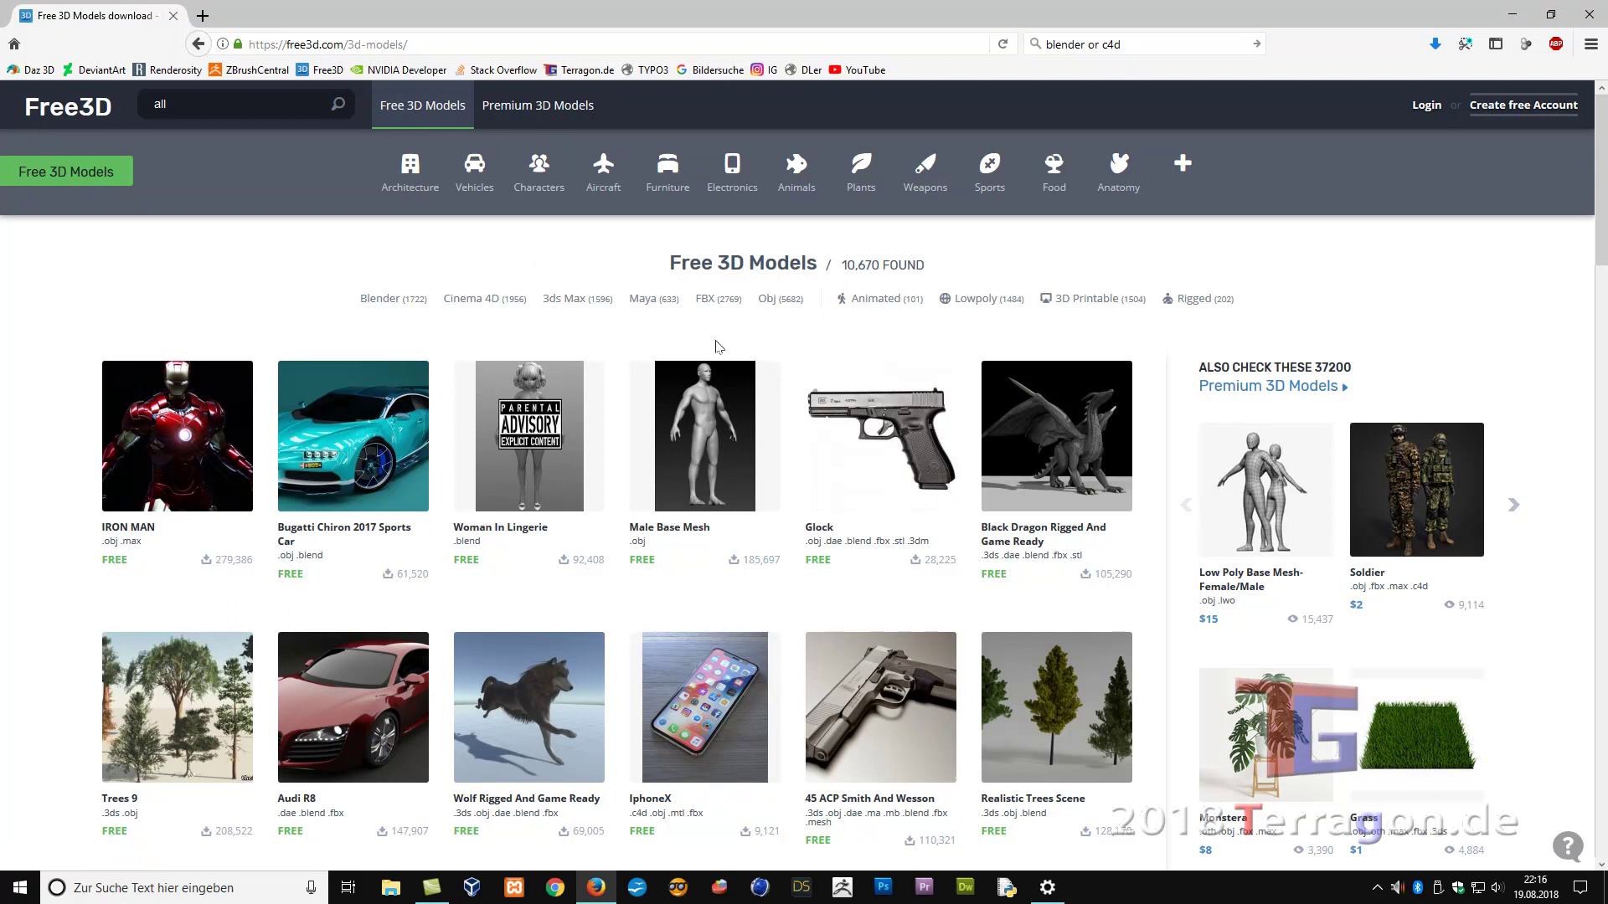
scroll(716, 348, "down", 1)
scroll(729, 342, "down", 3)
scroll(742, 336, "down", 3)
scroll(756, 329, "down", 2)
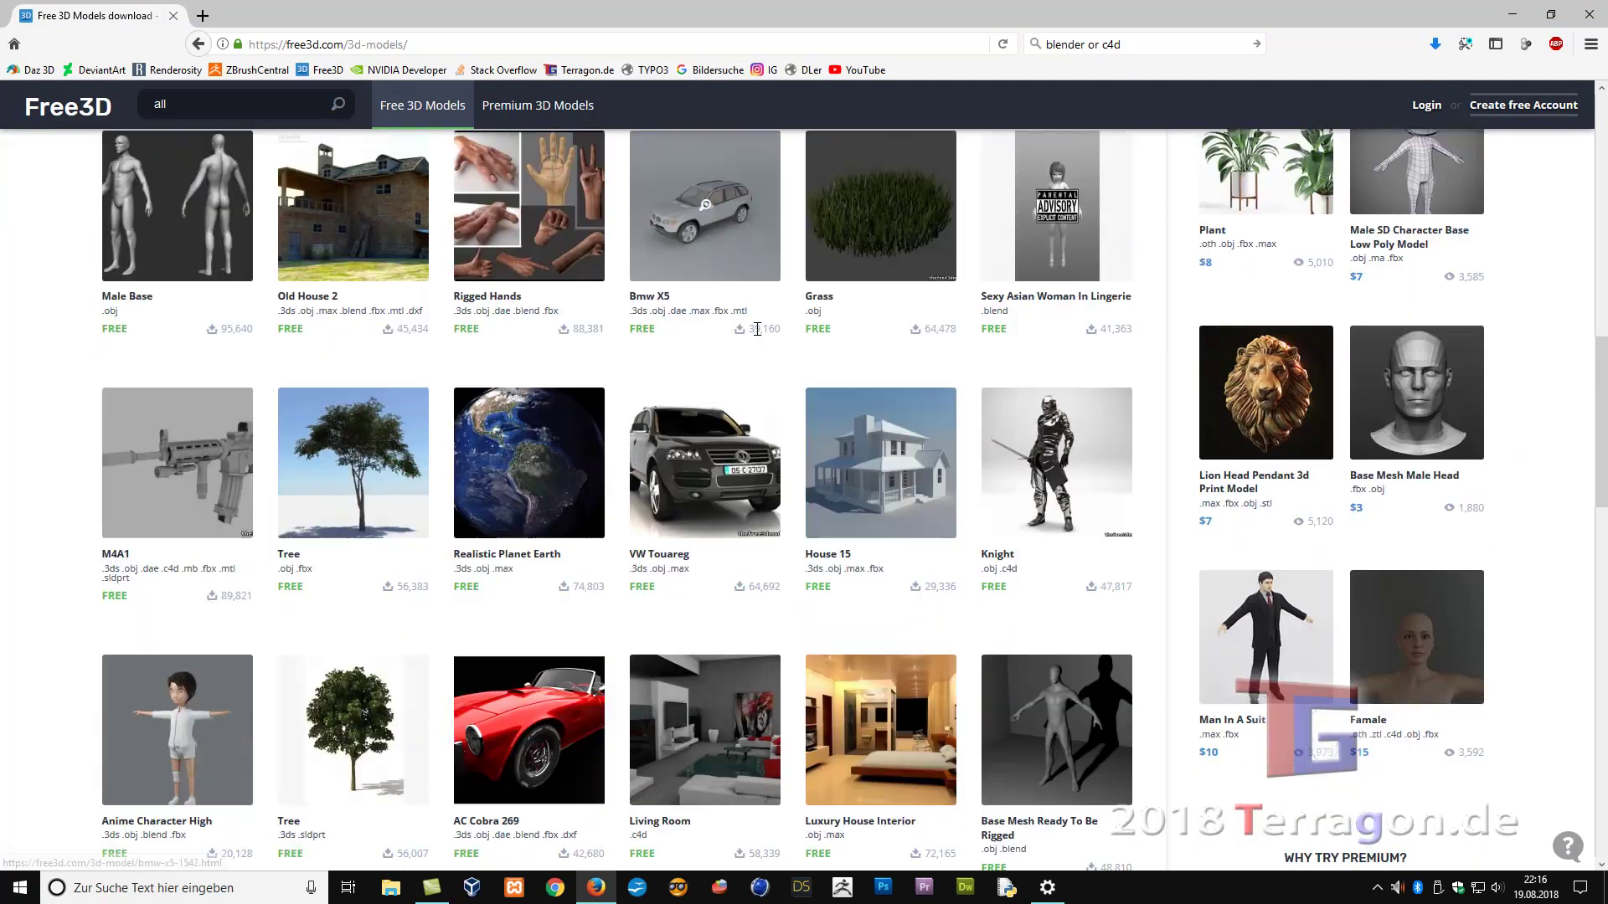
scroll(788, 397, "up", 3)
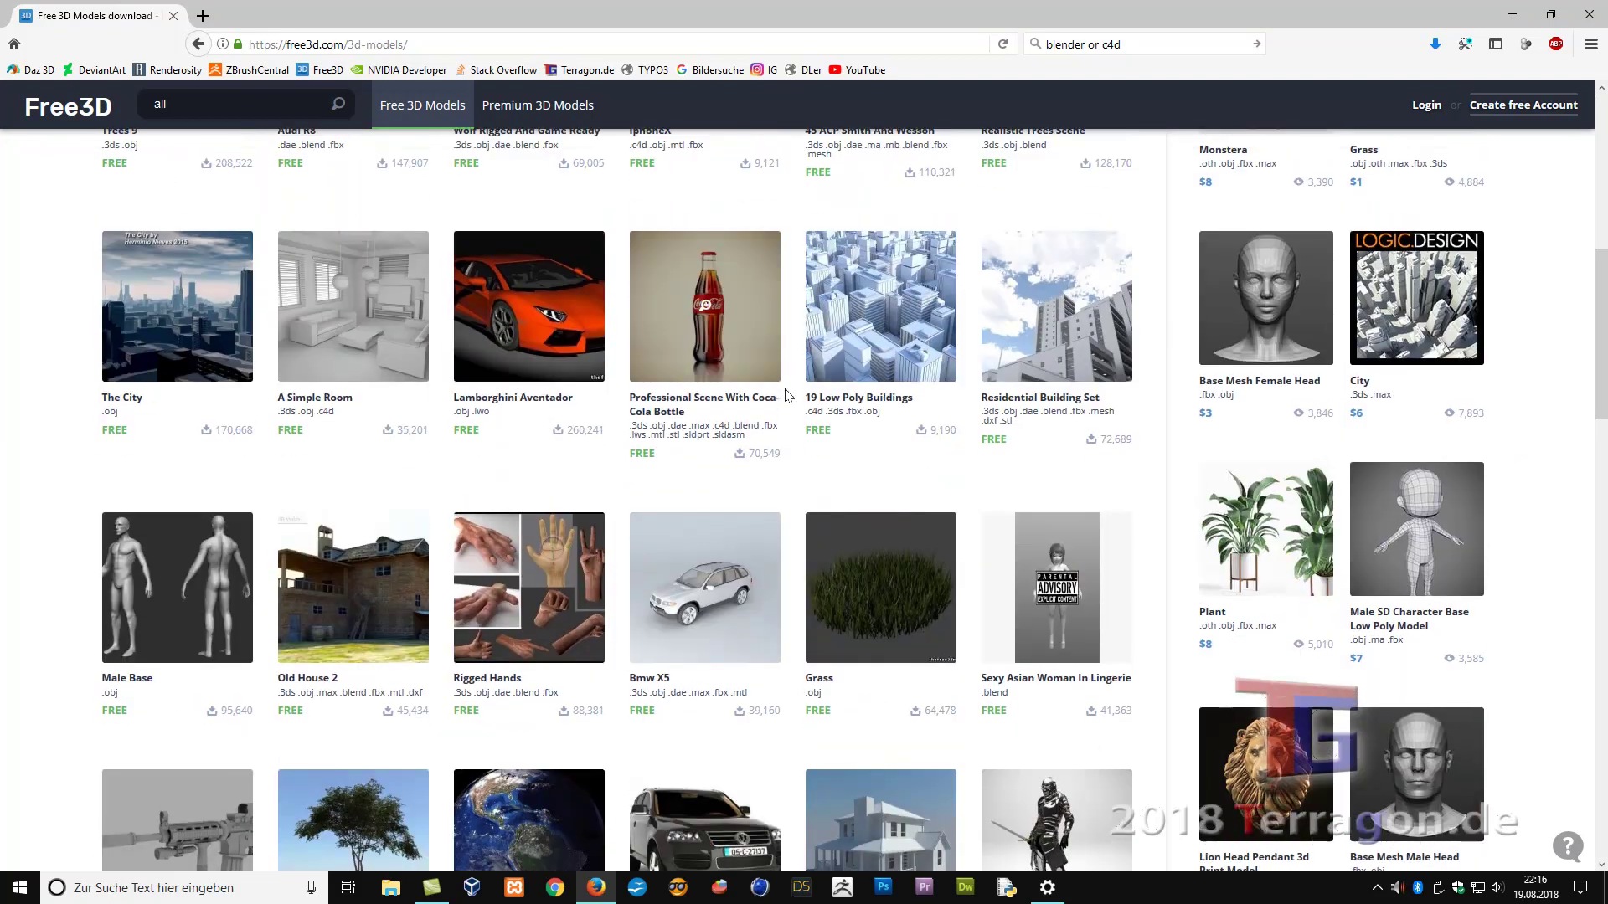
scroll(788, 397, "down", 1)
scroll(798, 393, "down", 6)
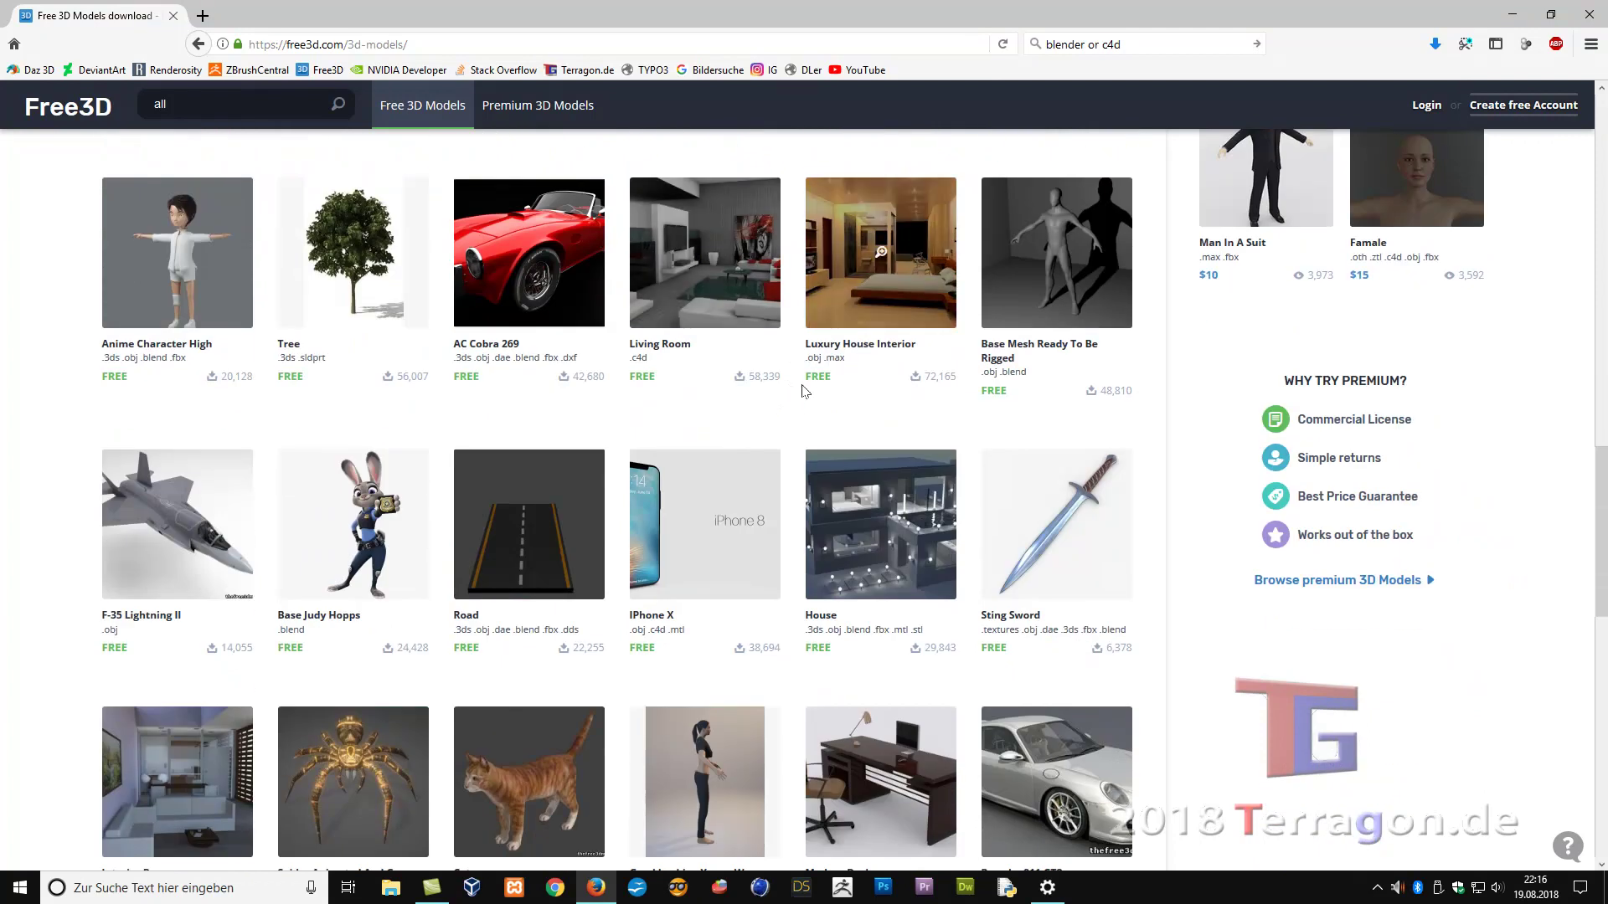
scroll(803, 392, "down", 4)
scroll(803, 392, "up", 3)
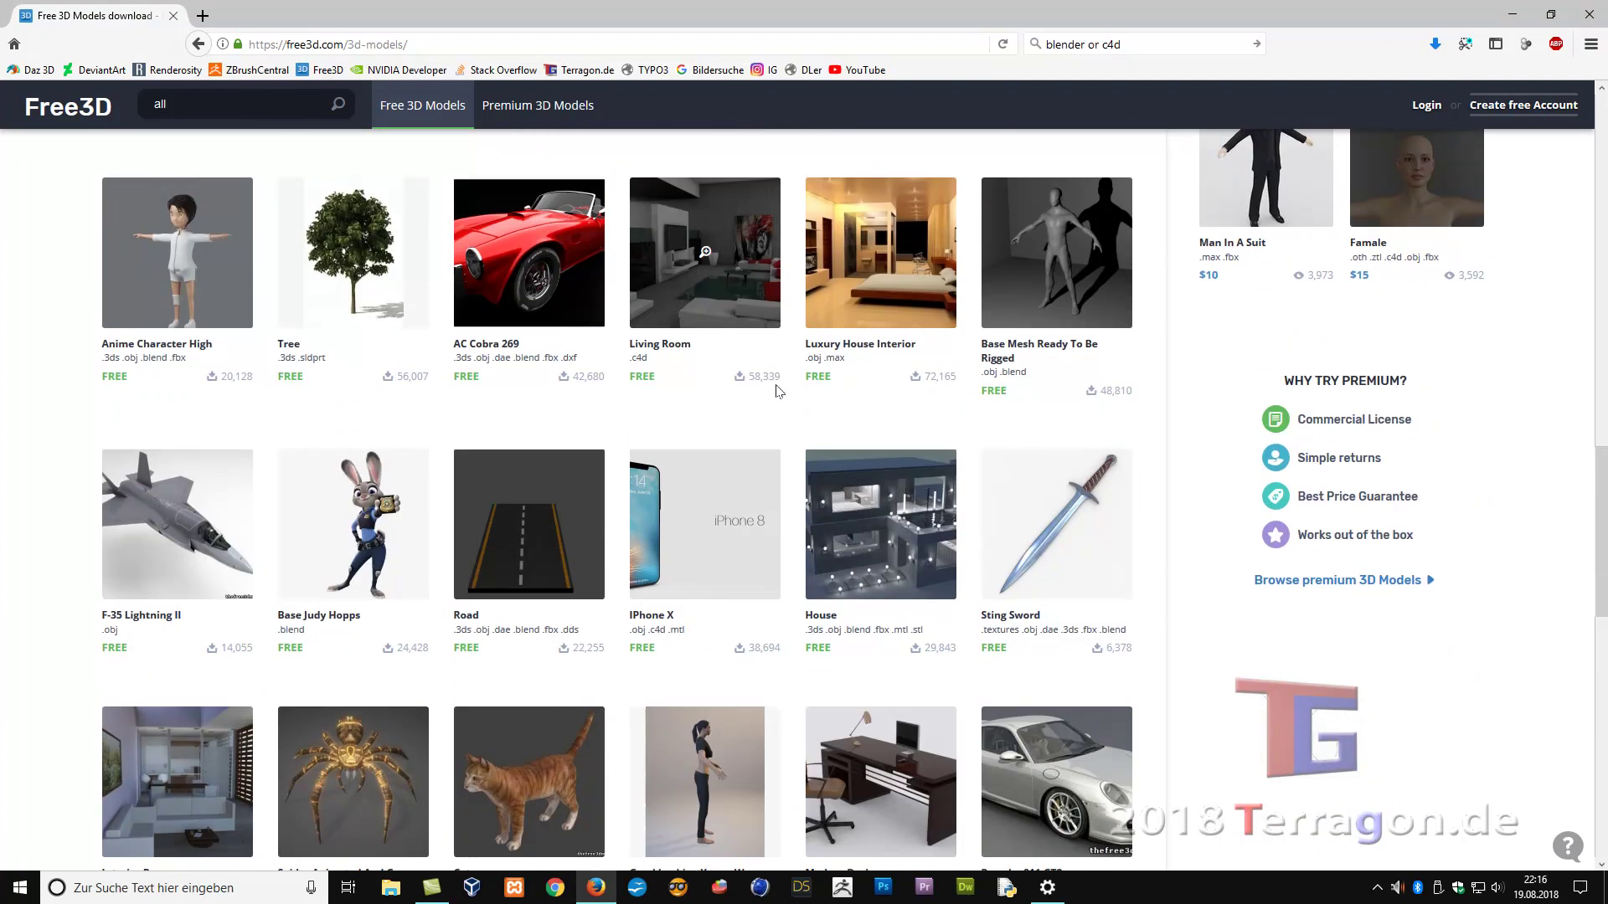
scroll(781, 390, "up", 3)
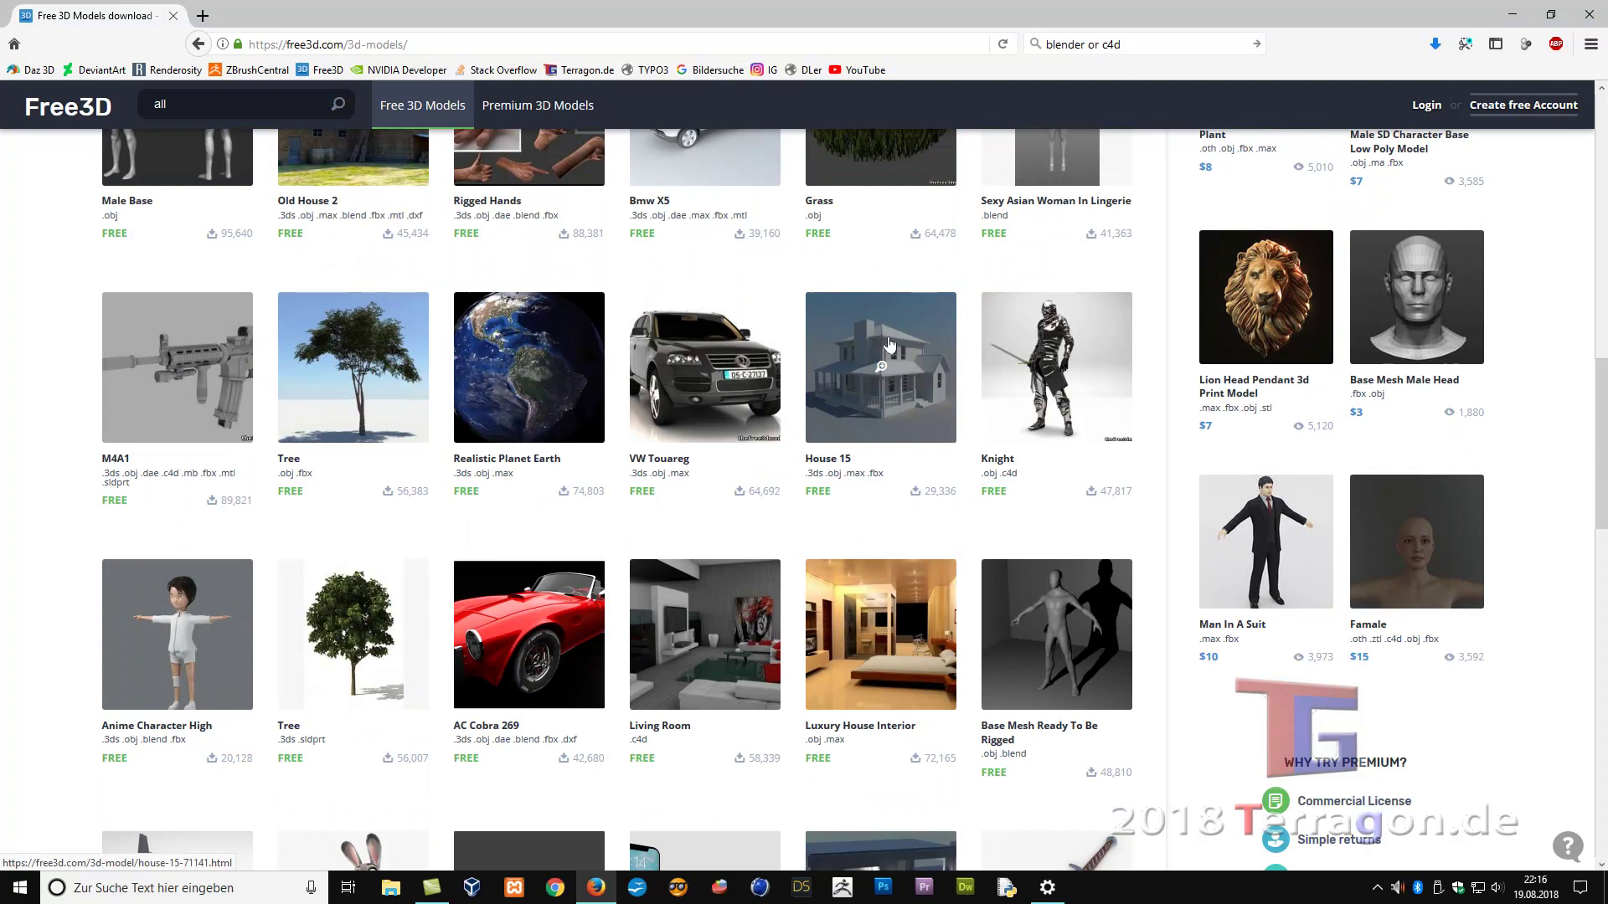
scroll(880, 371, "up", 2)
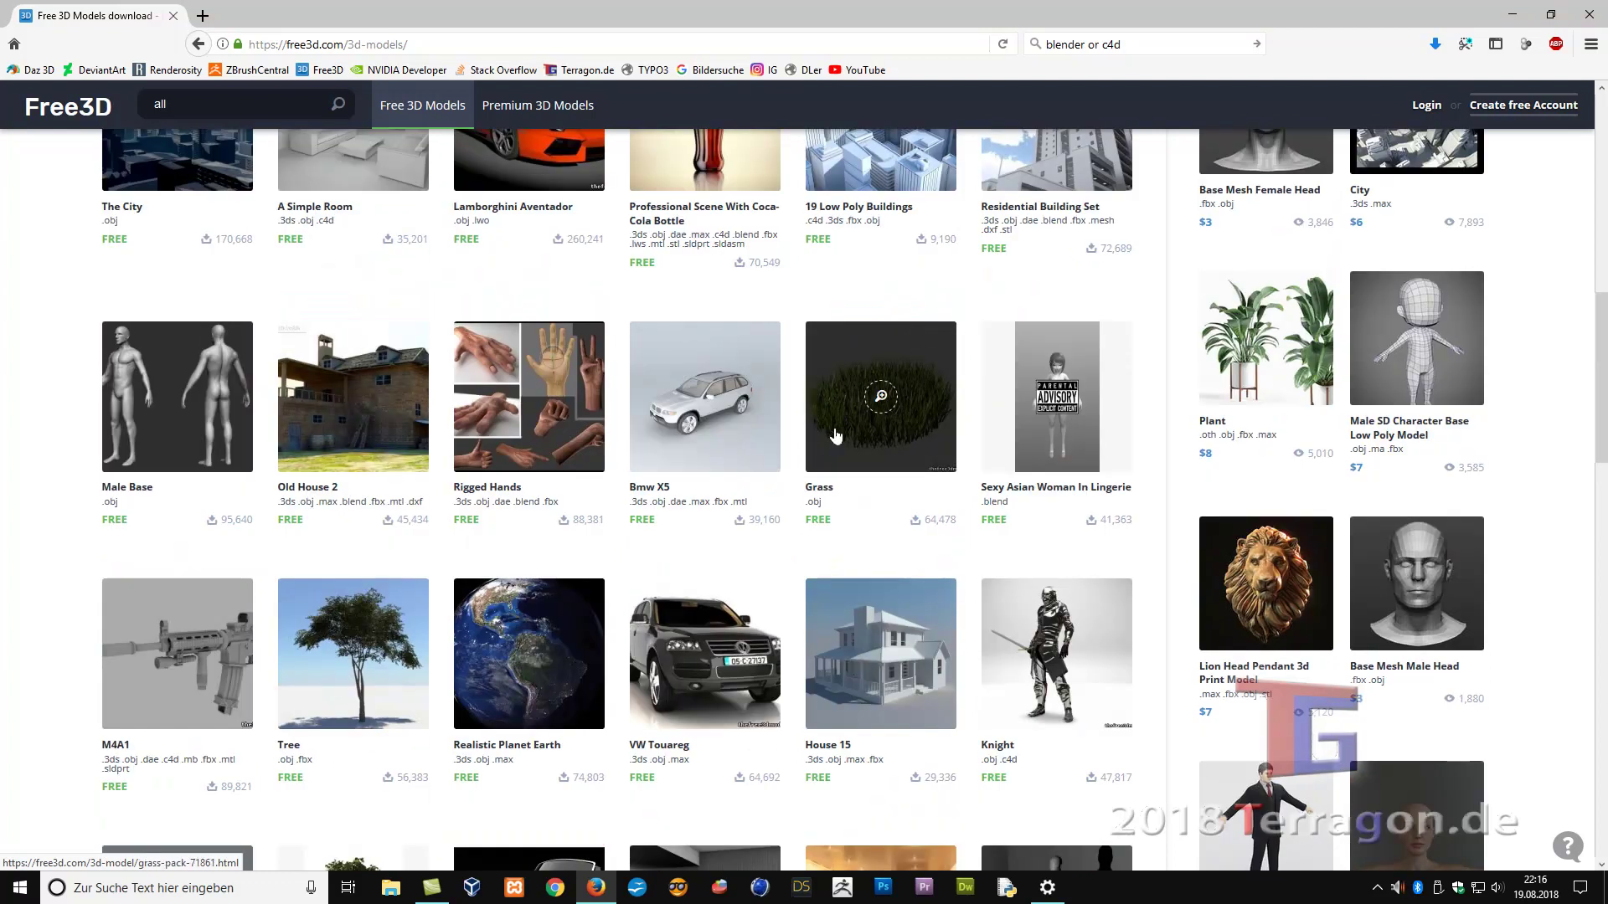
left_click(361, 376)
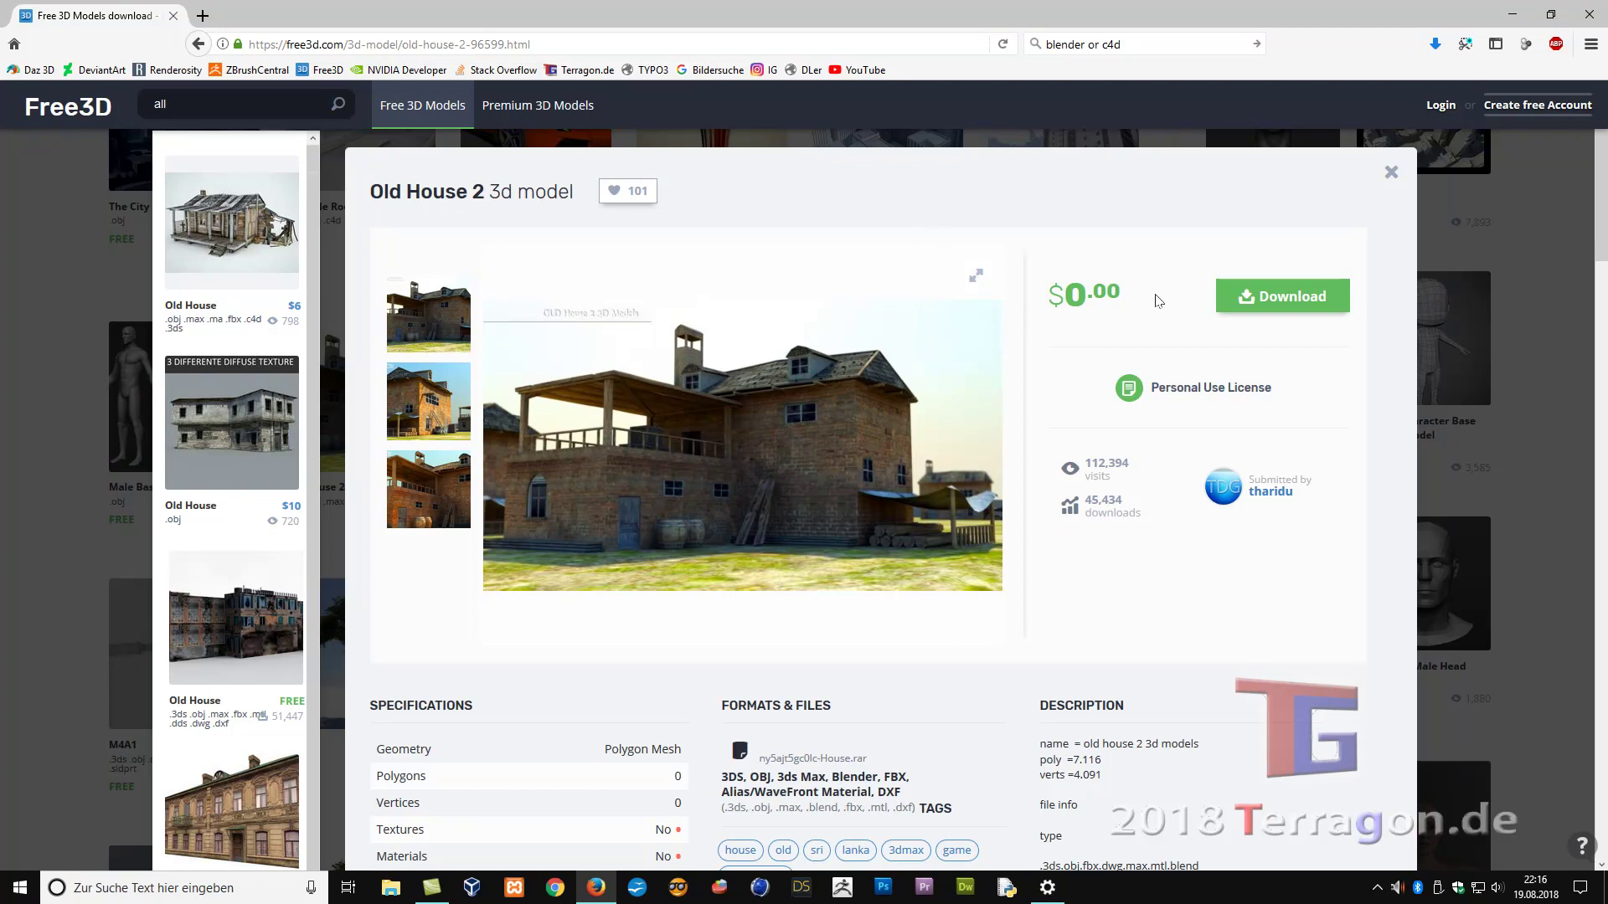
Download the Old House 2 .rar archive and open it with WinRAR
left_click(1265, 298)
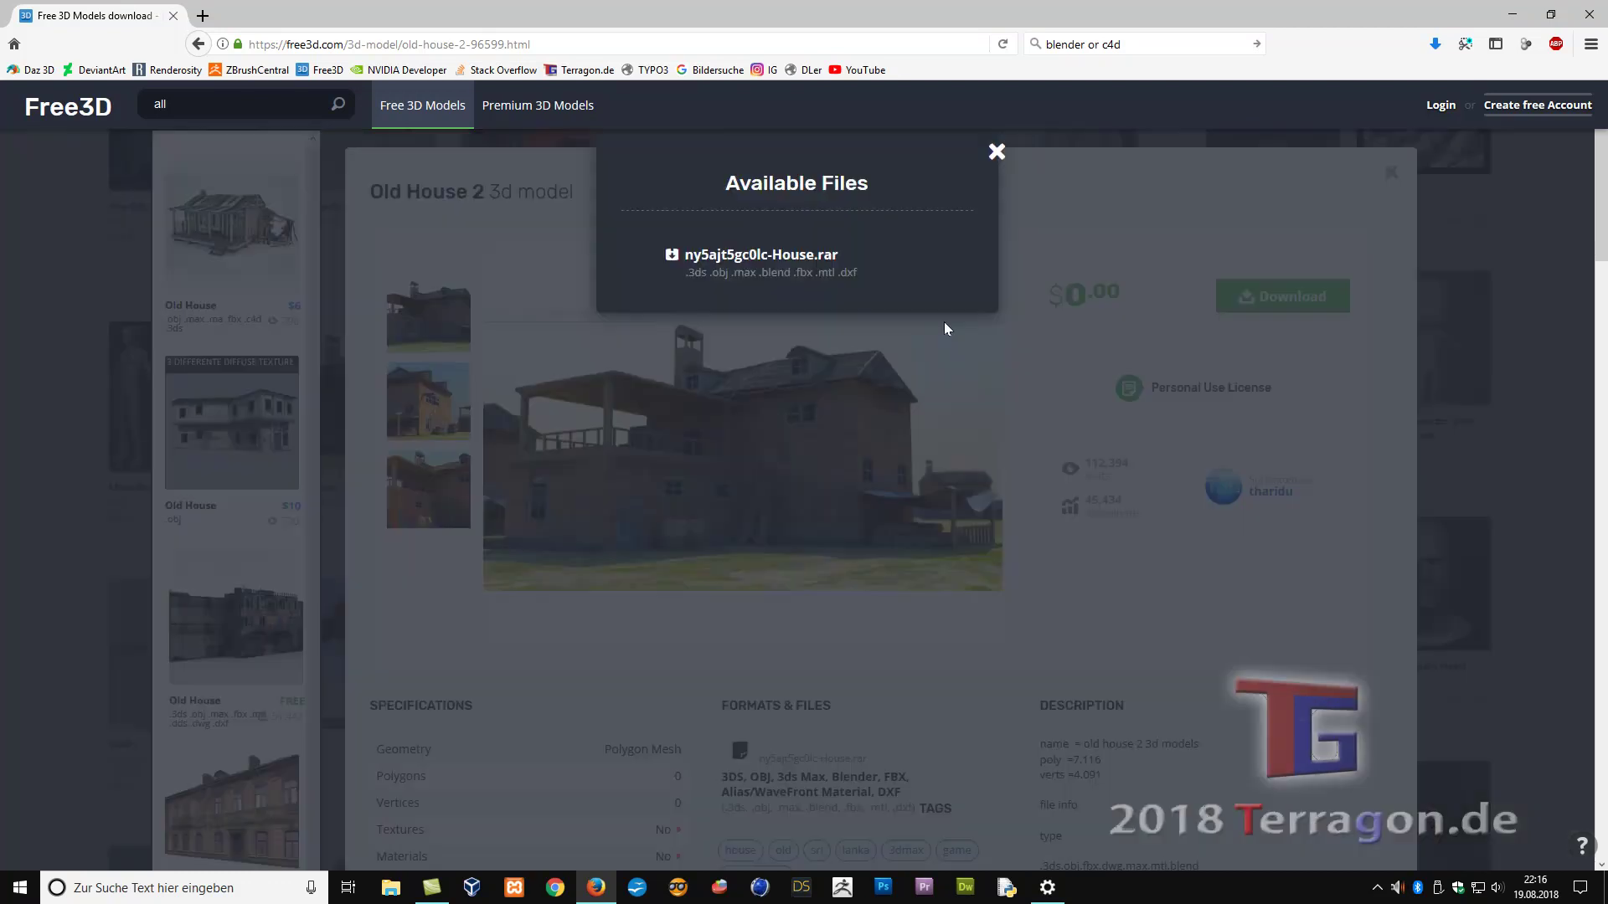
left_click(744, 257)
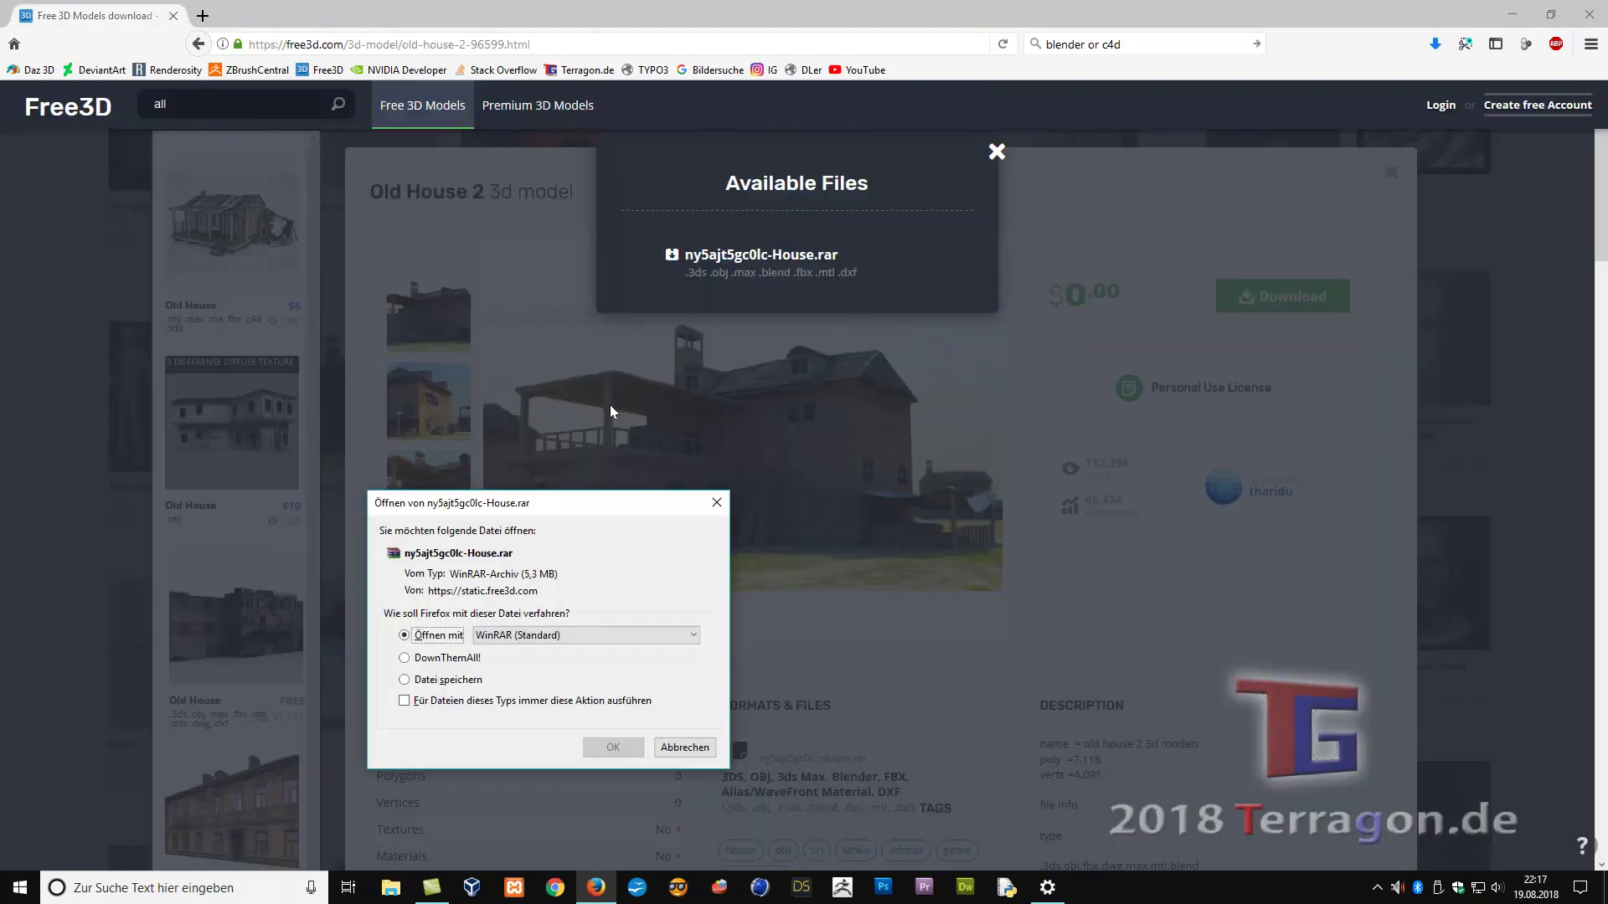
left_click(611, 748)
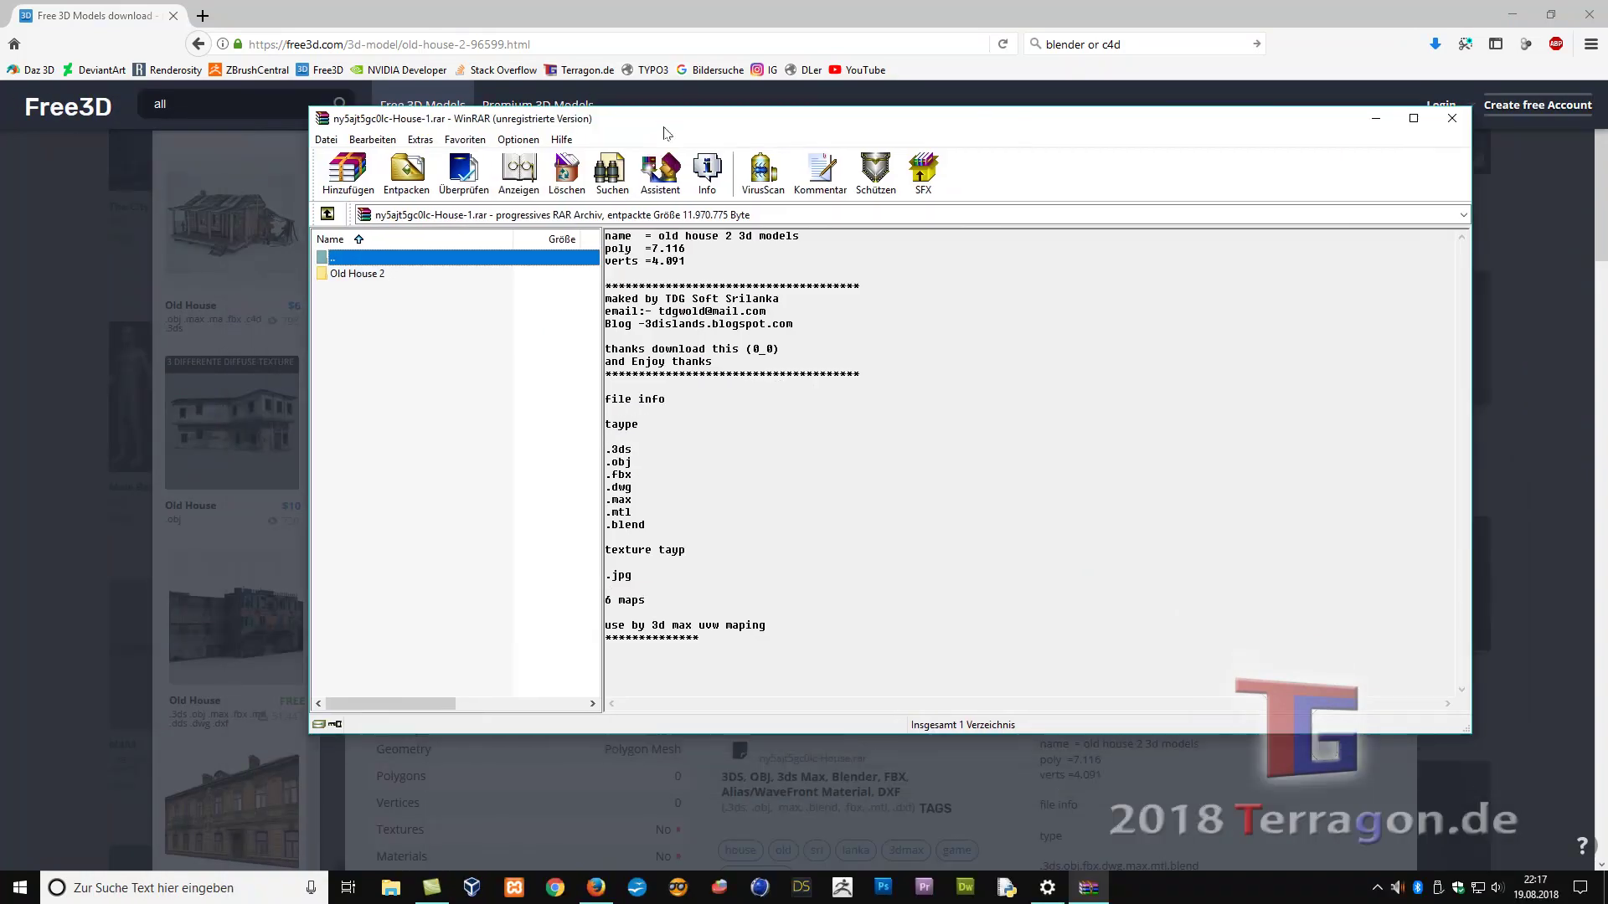
Browse the archive's Old House Files and Old House Texture folders
left_click_drag(664, 134, 649, 207)
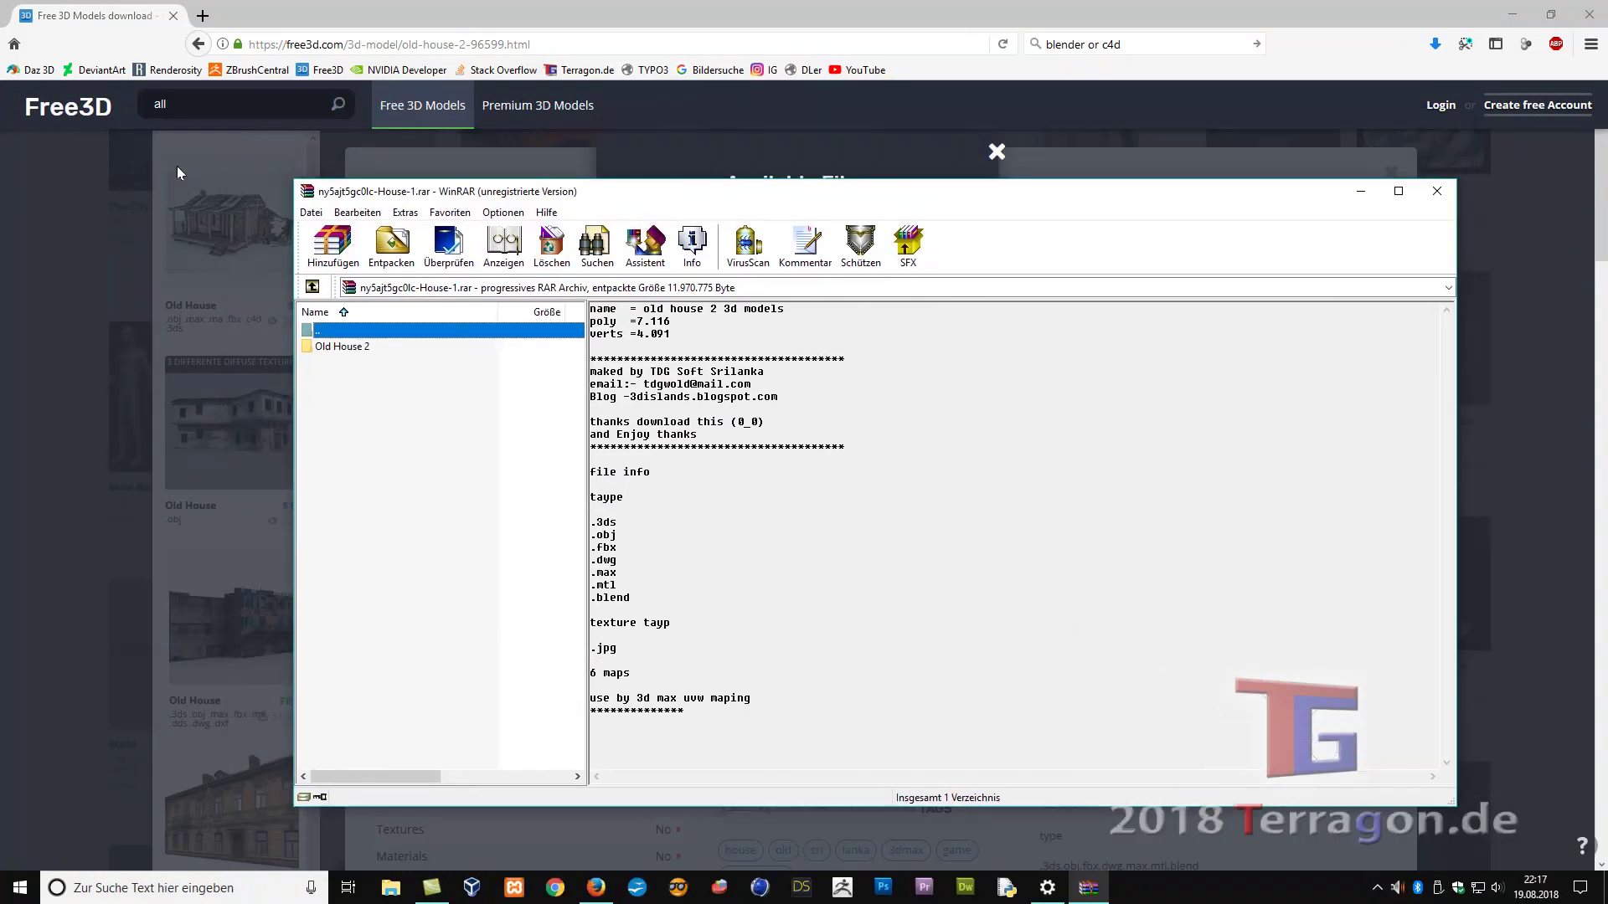
double_click(356, 348)
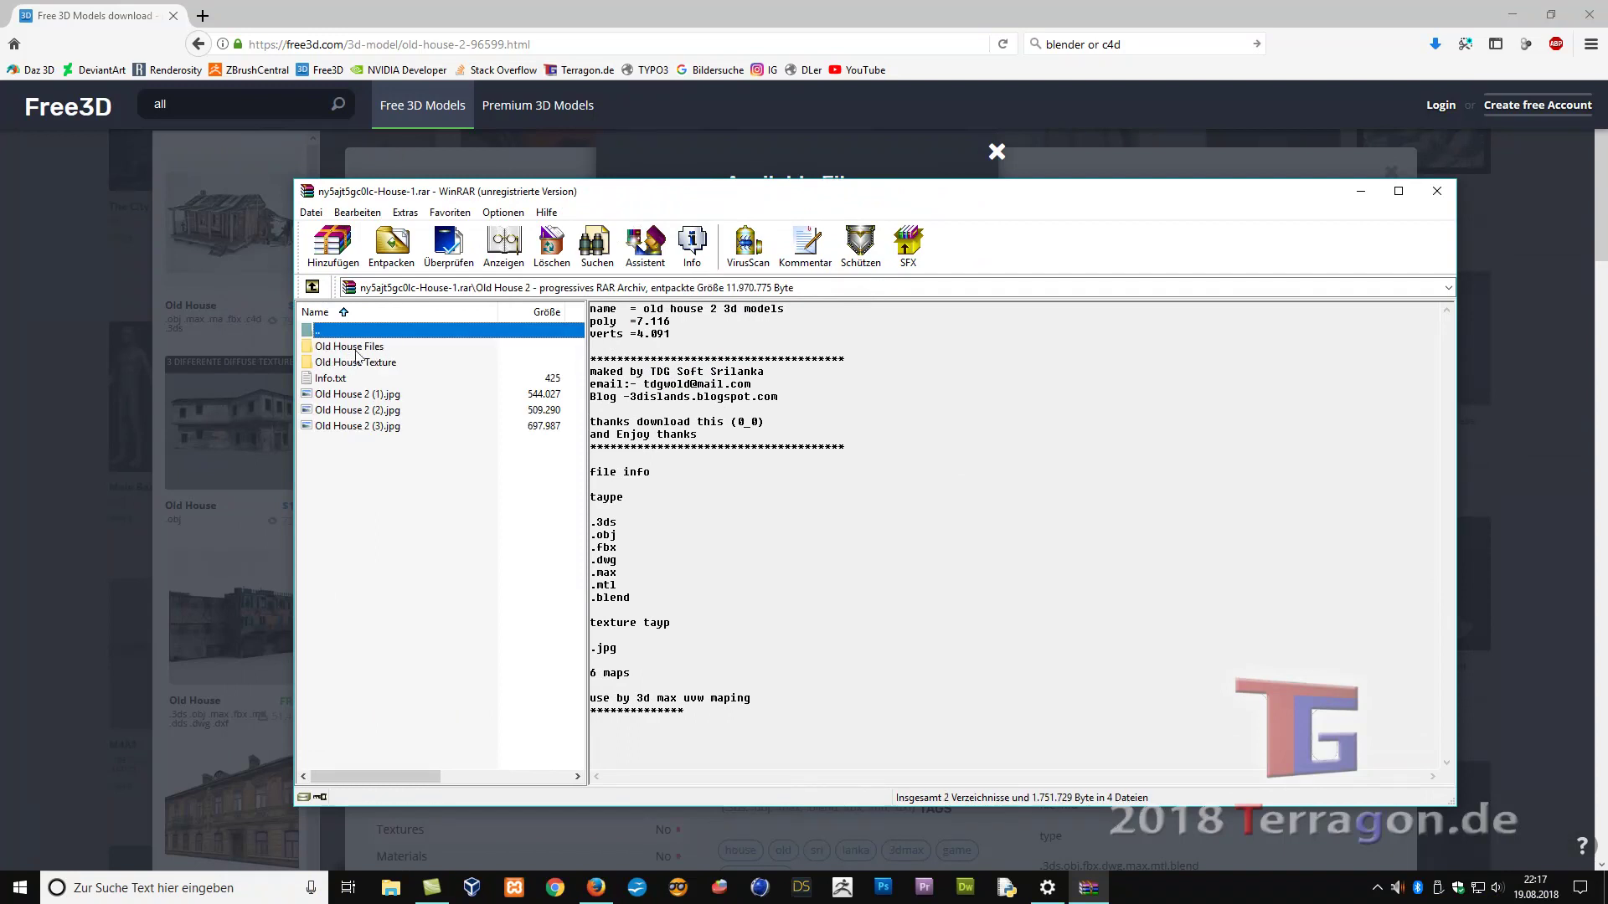
double_click(356, 351)
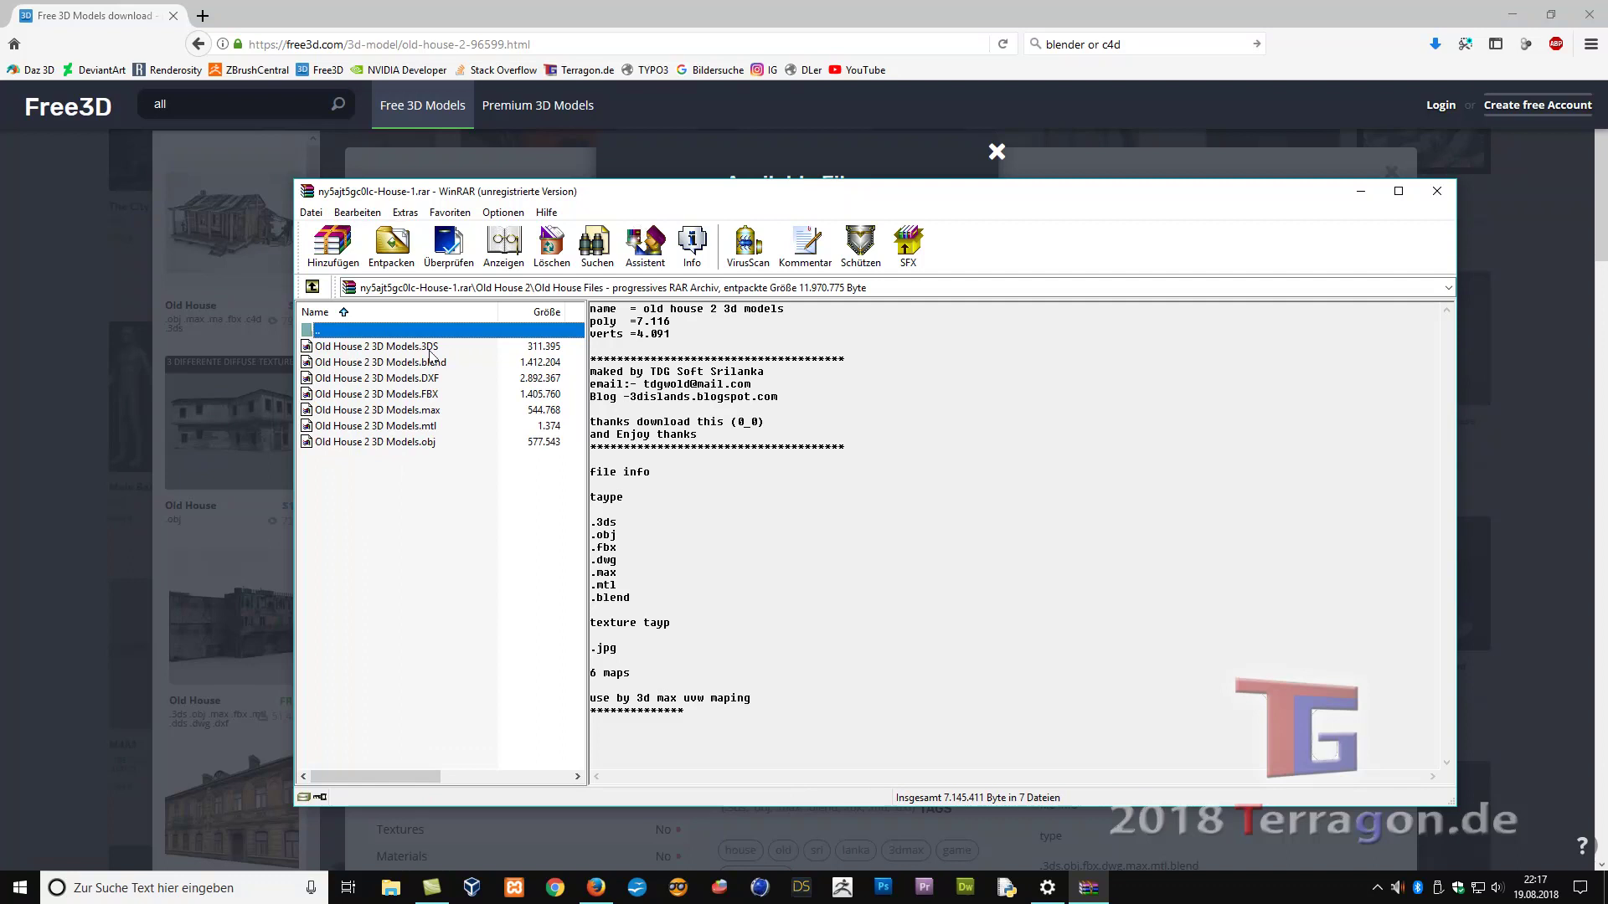
left_click(424, 442)
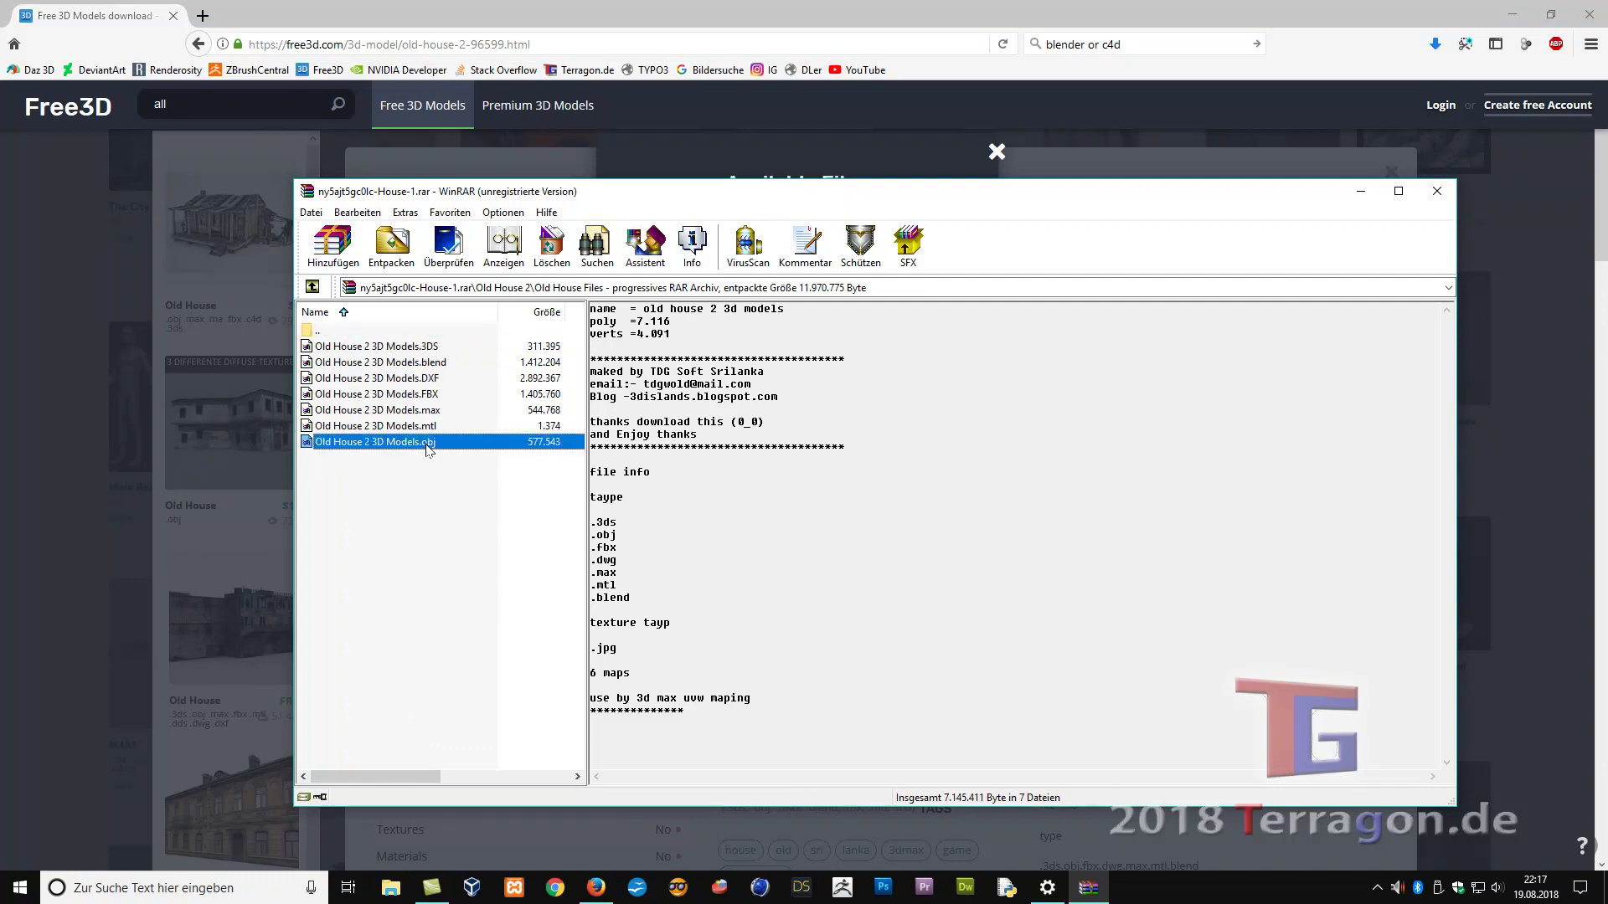
double_click(340, 331)
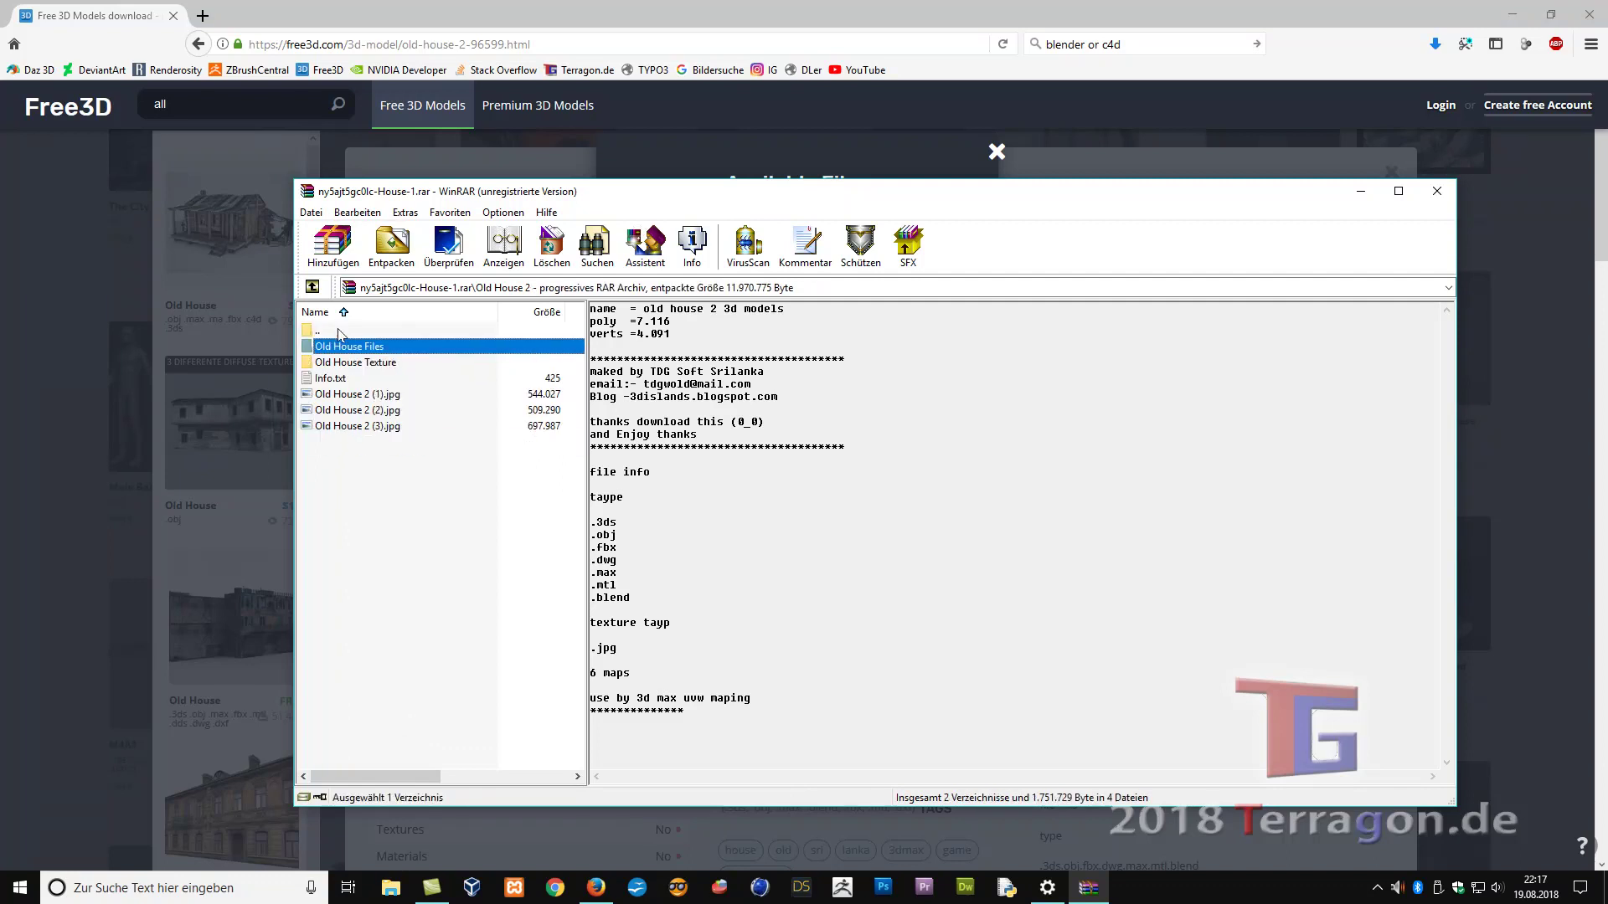
double_click(370, 363)
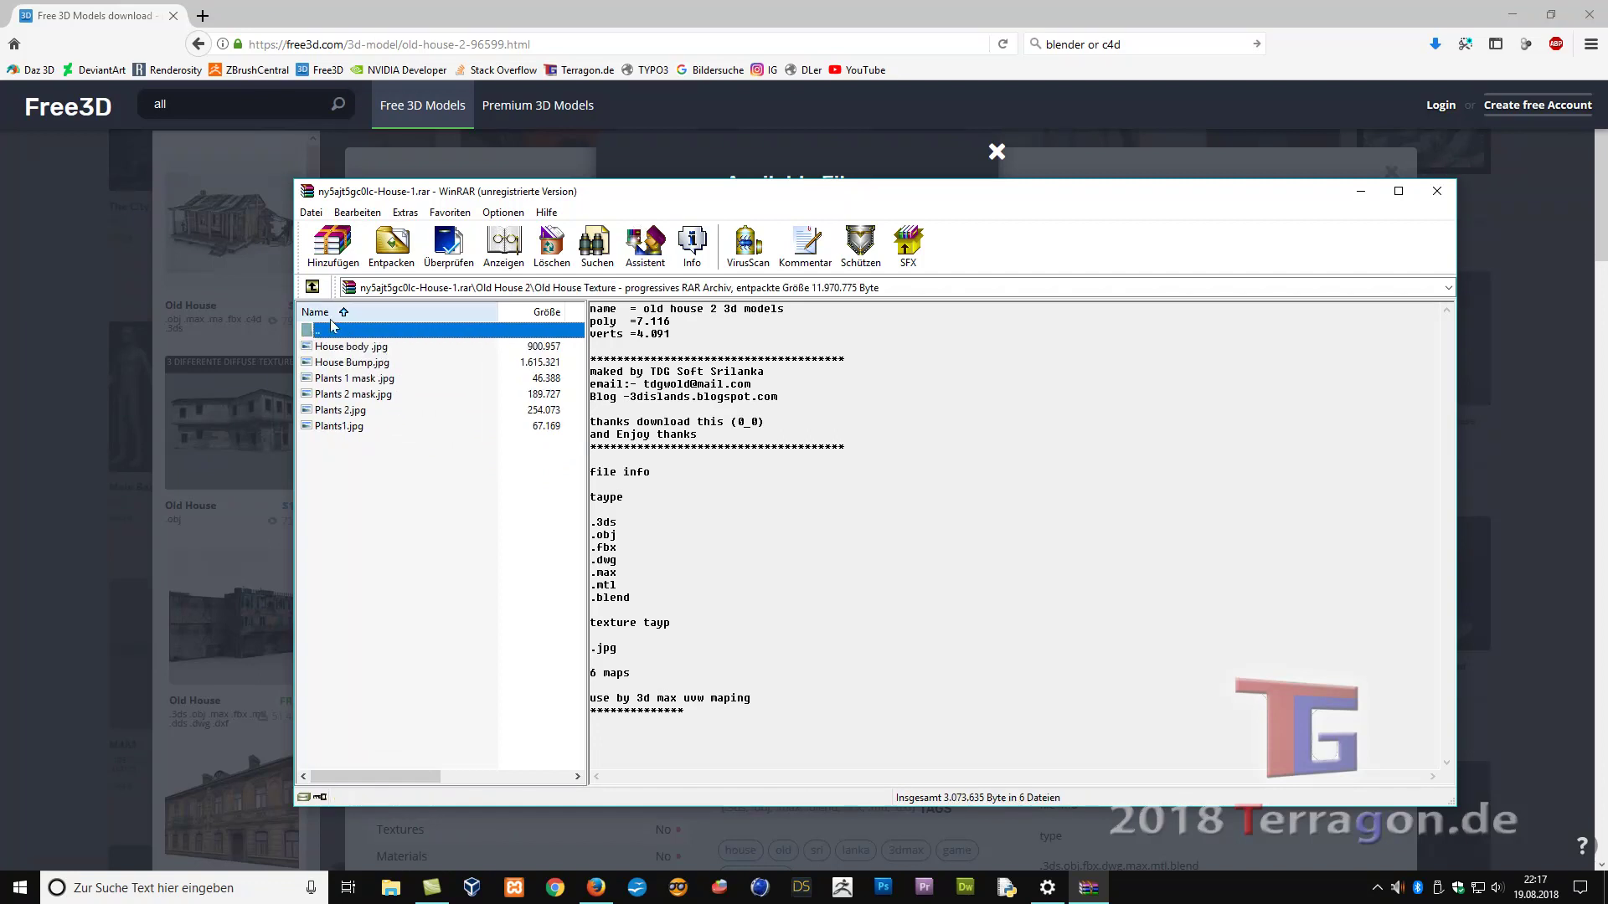
double_click(330, 329)
double_click(342, 348)
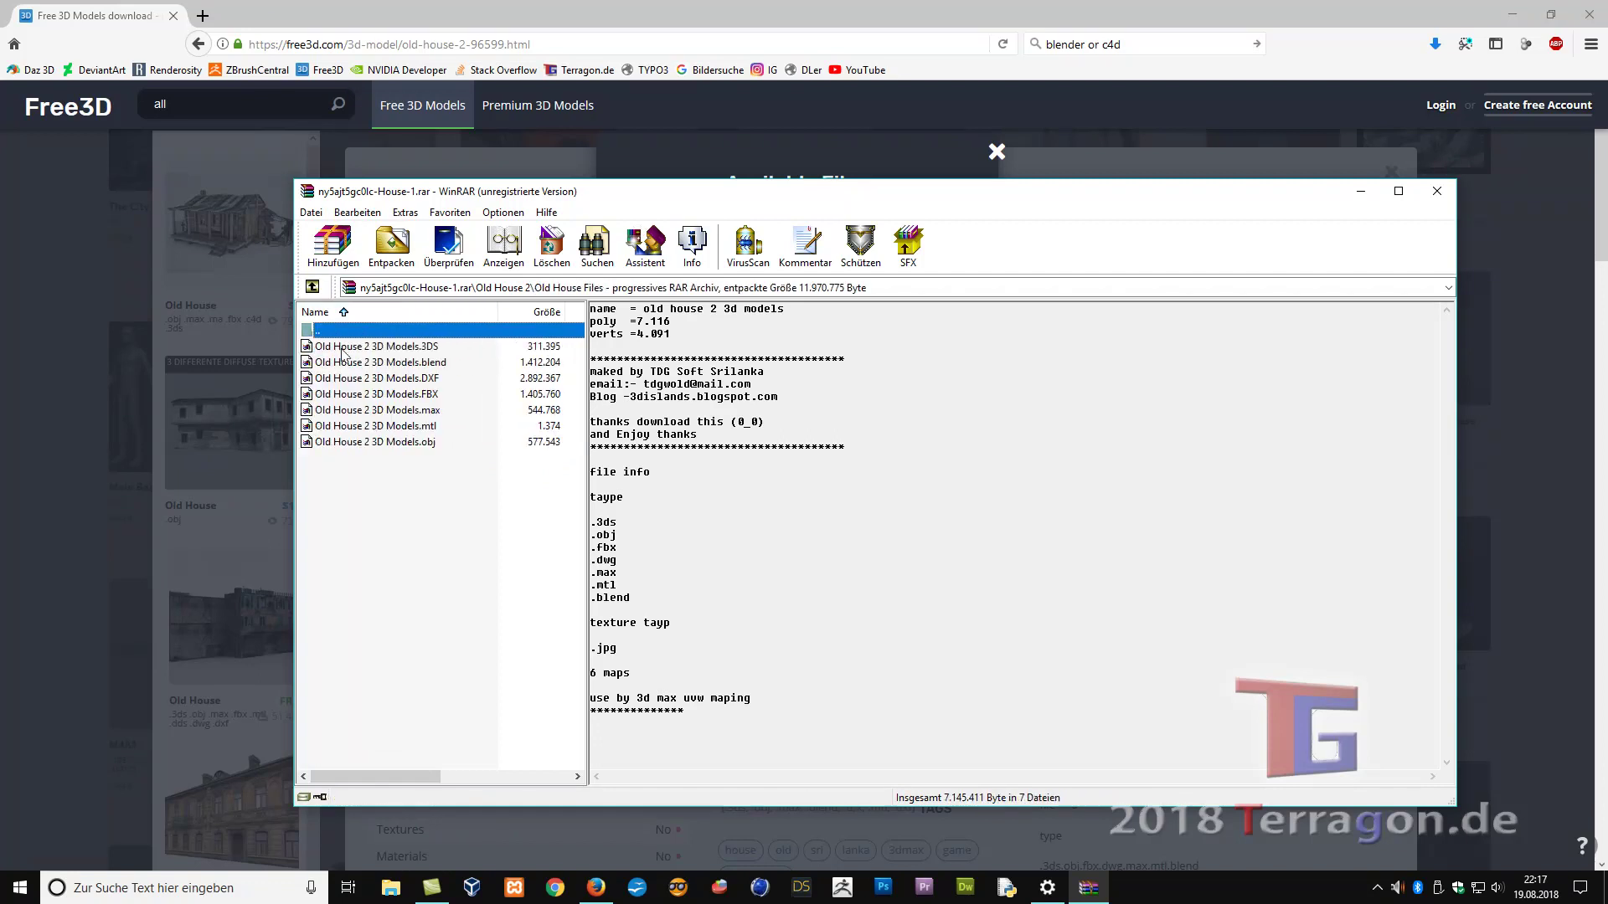
double_click(333, 334)
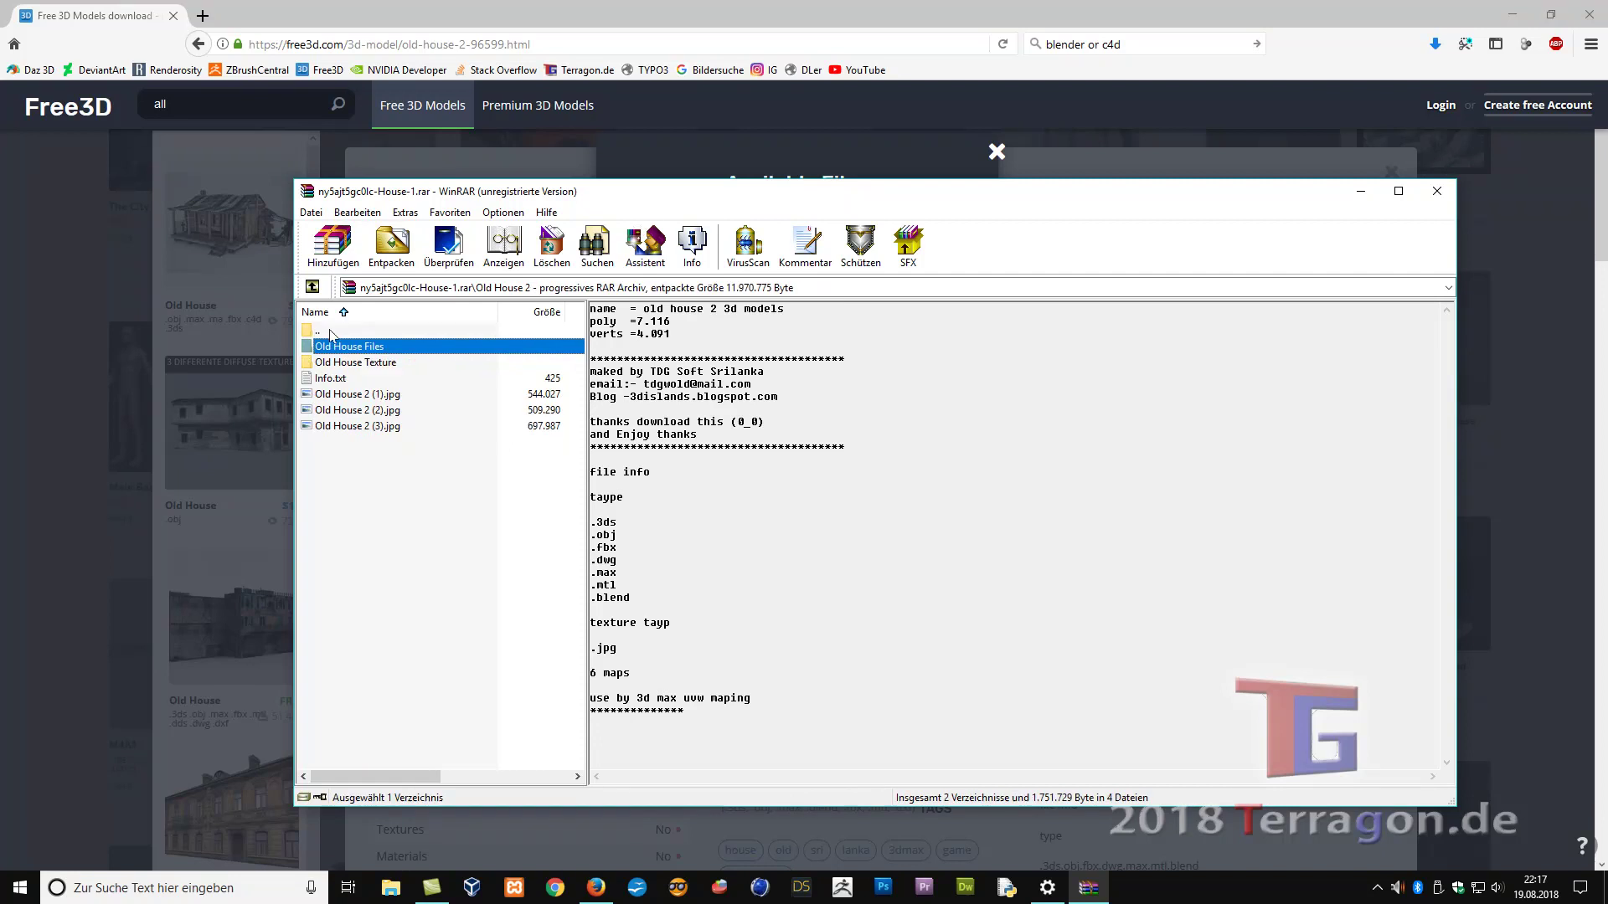
From the archive's top level, drag the Old House 2 folder onto the desktop
left_click(333, 336)
double_click(331, 332)
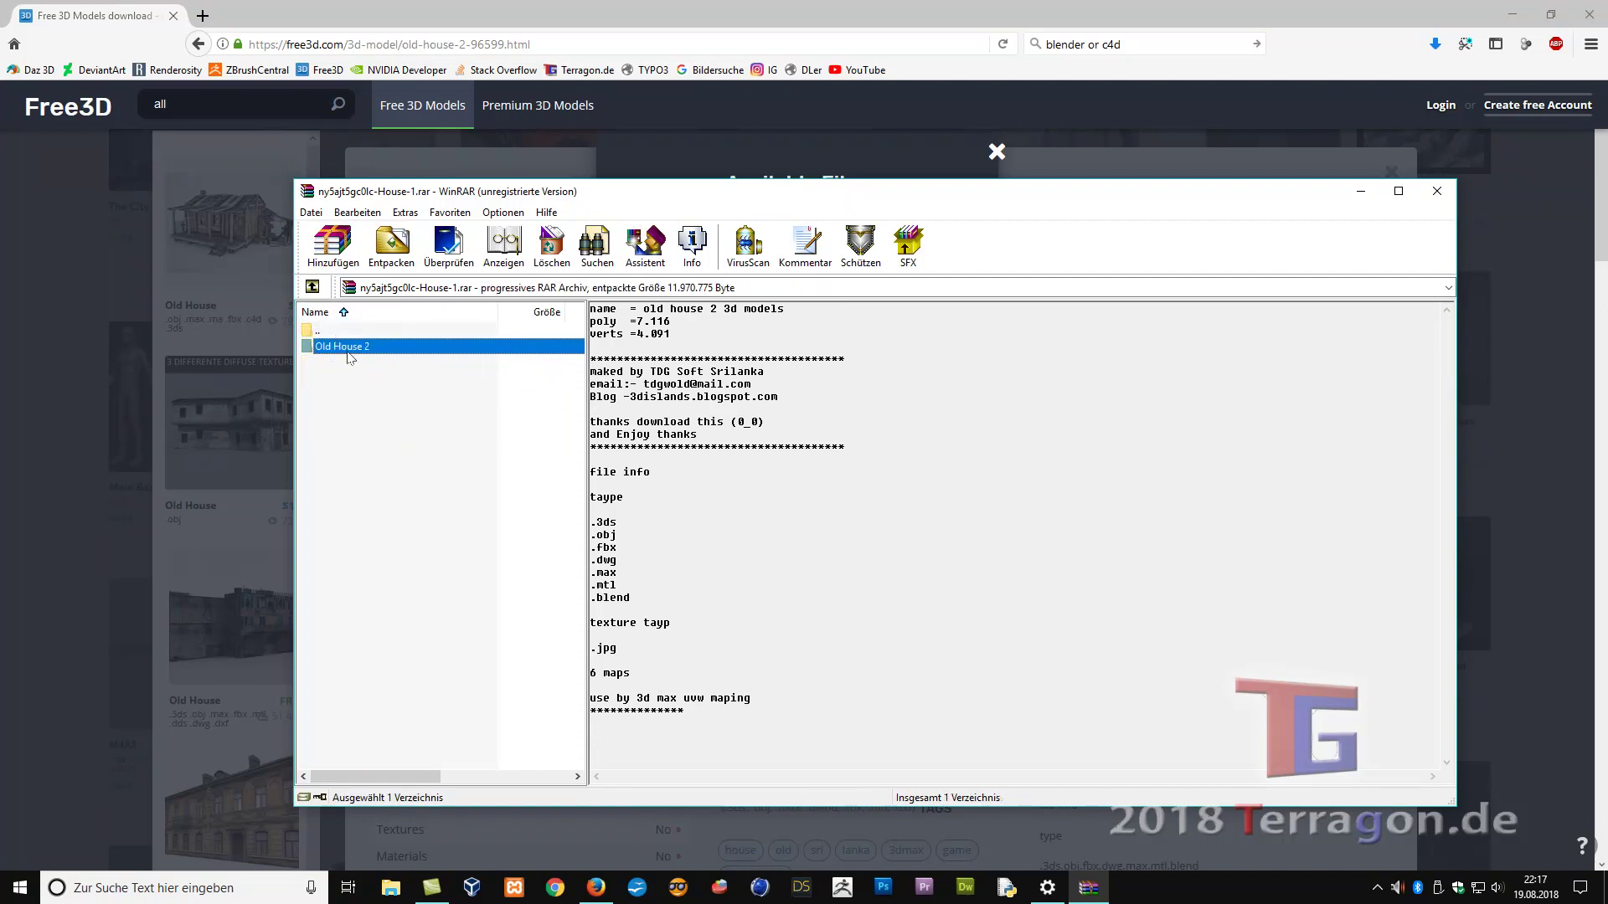
left_click(1514, 18)
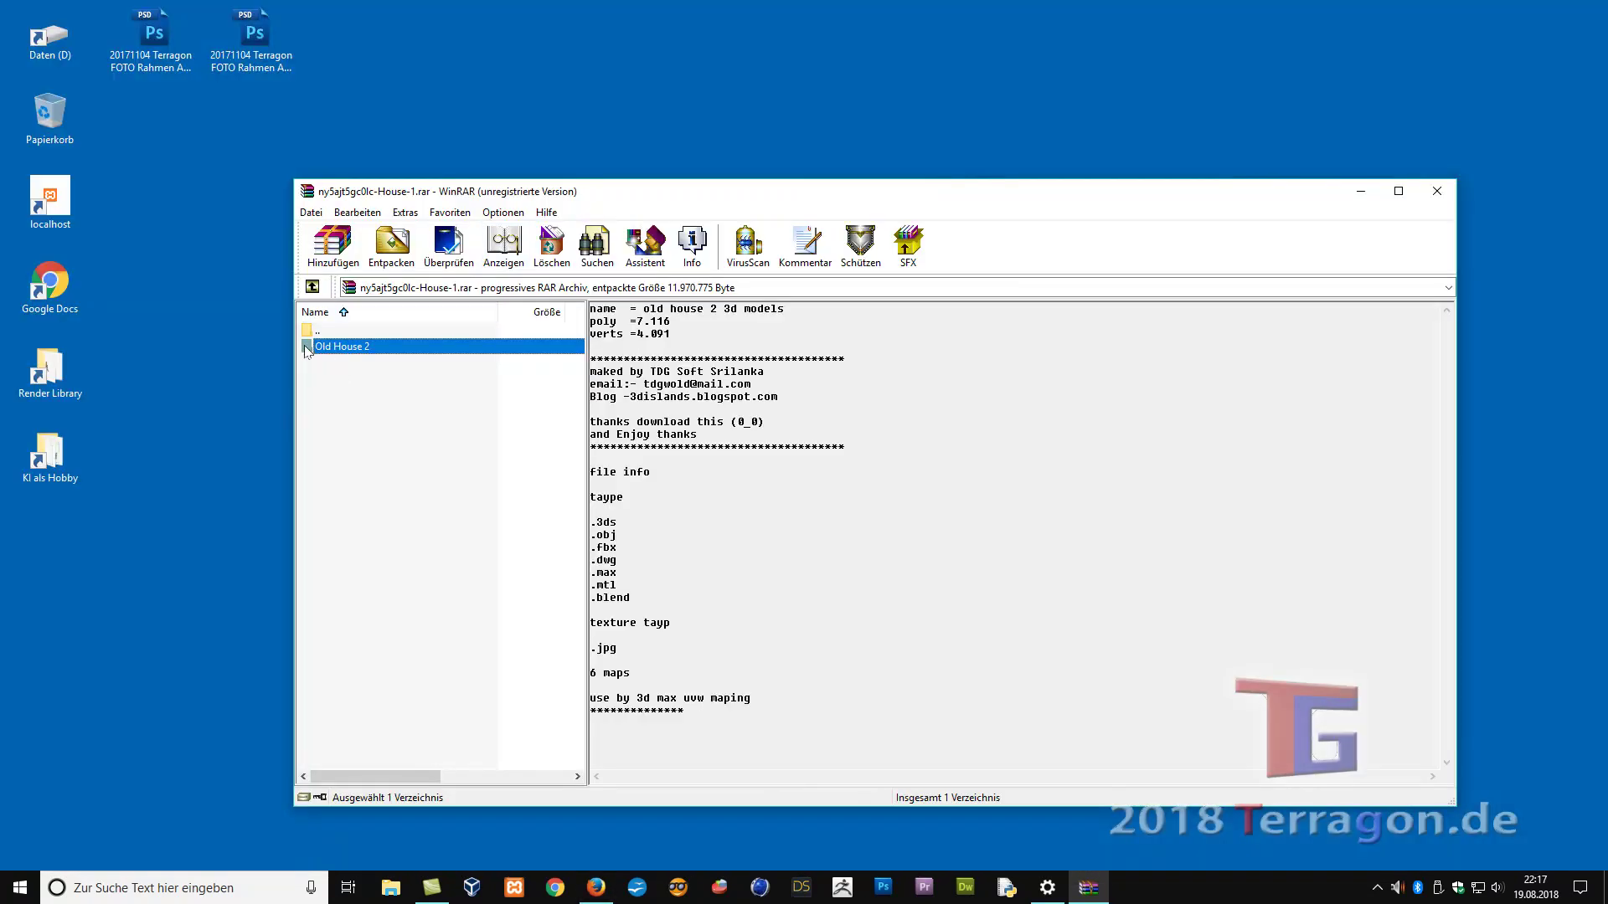
left_click_drag(306, 350, 51, 543)
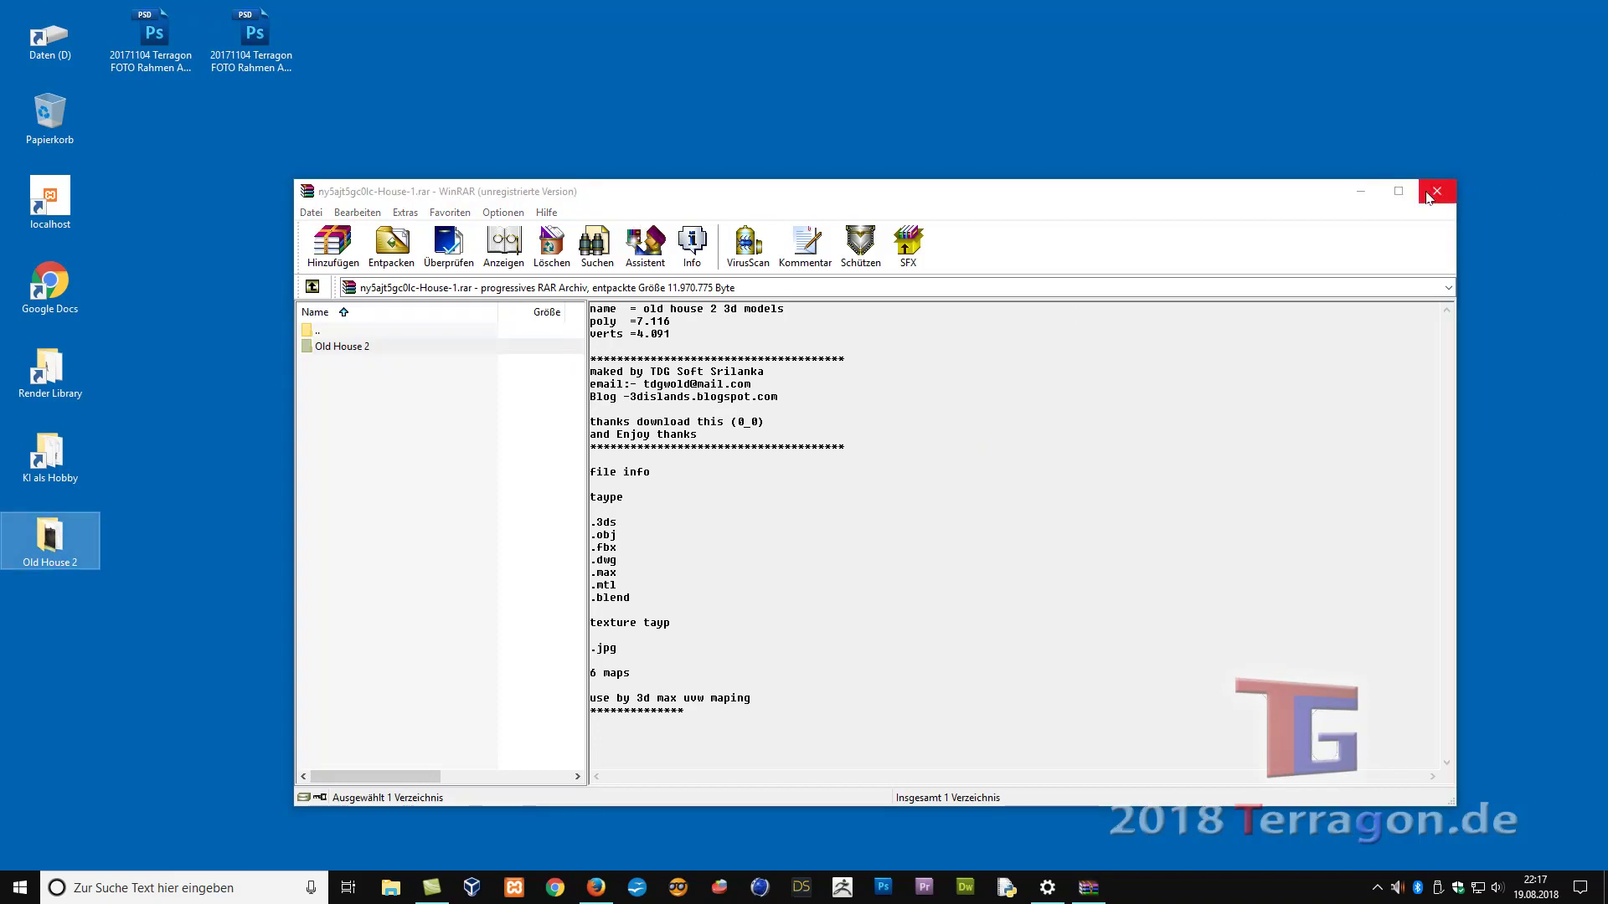
Close WinRAR, open the desktop Old House 2 folder, and start Cinema 4D
left_click(1441, 193)
double_click(41, 544)
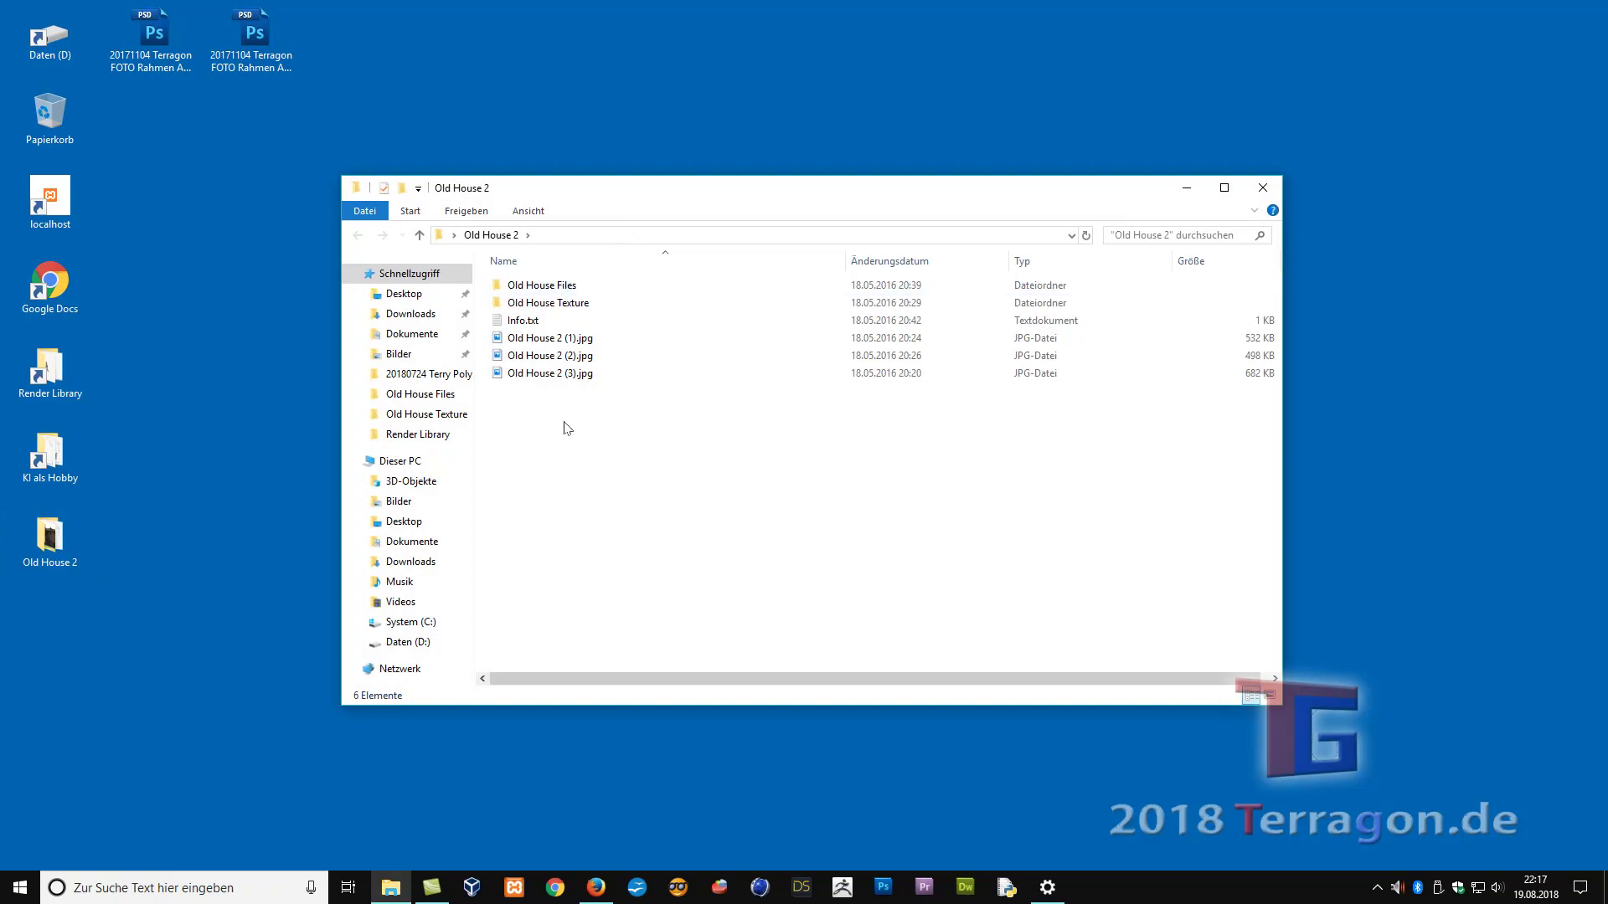
left_click(761, 889)
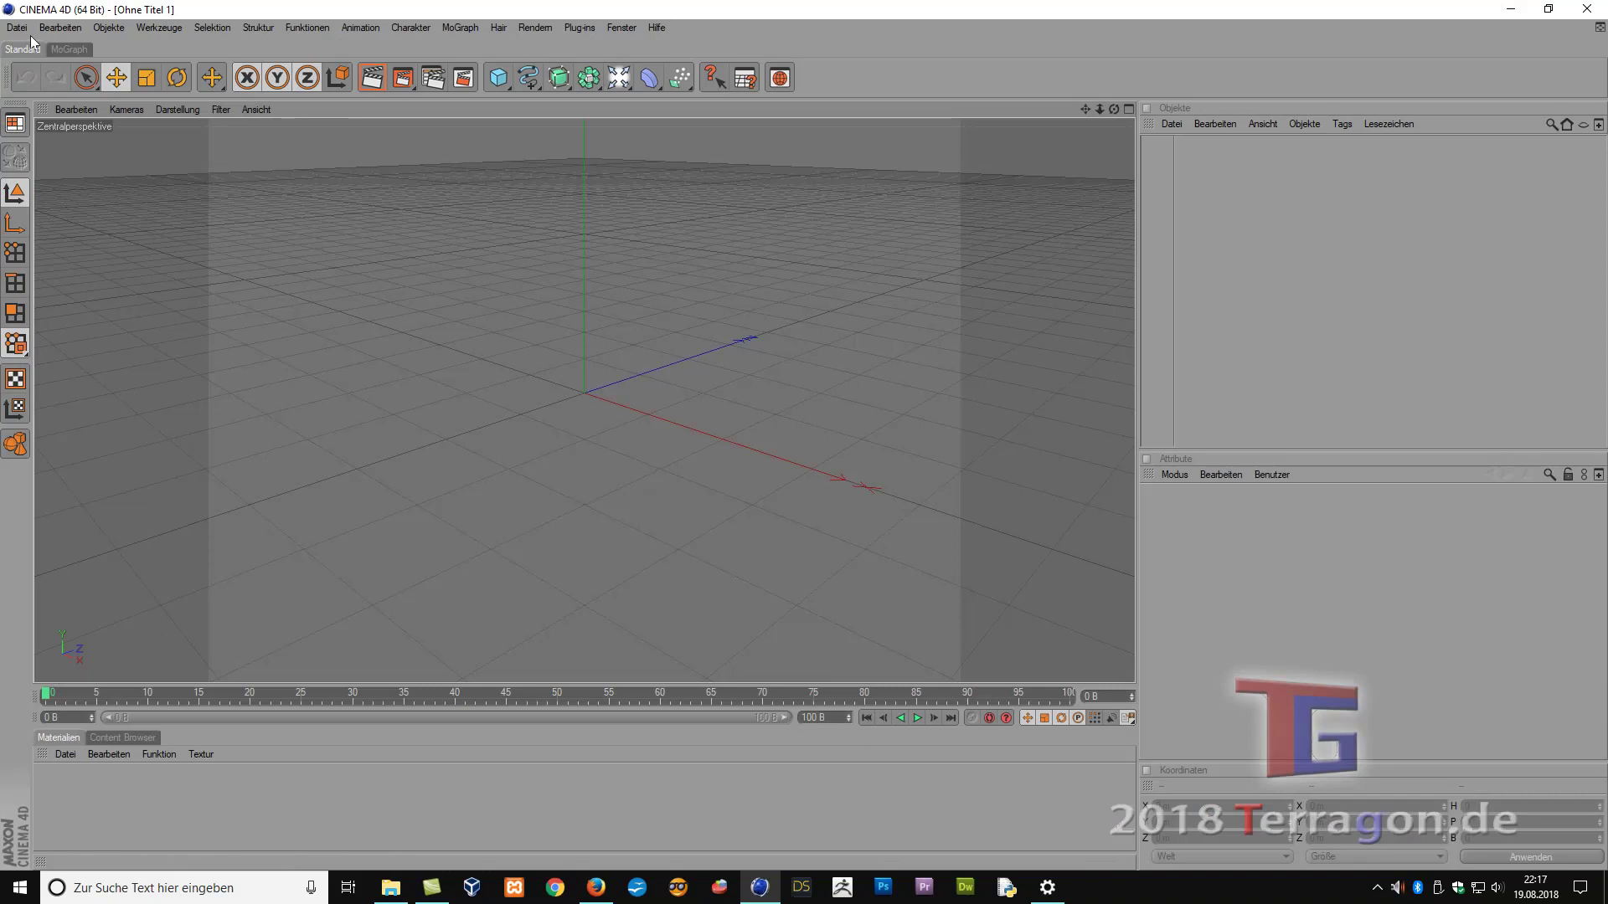
Import Old House 2 3D Models.obj from Desktop > Old House 2 > Old House Files
left_click(16, 26)
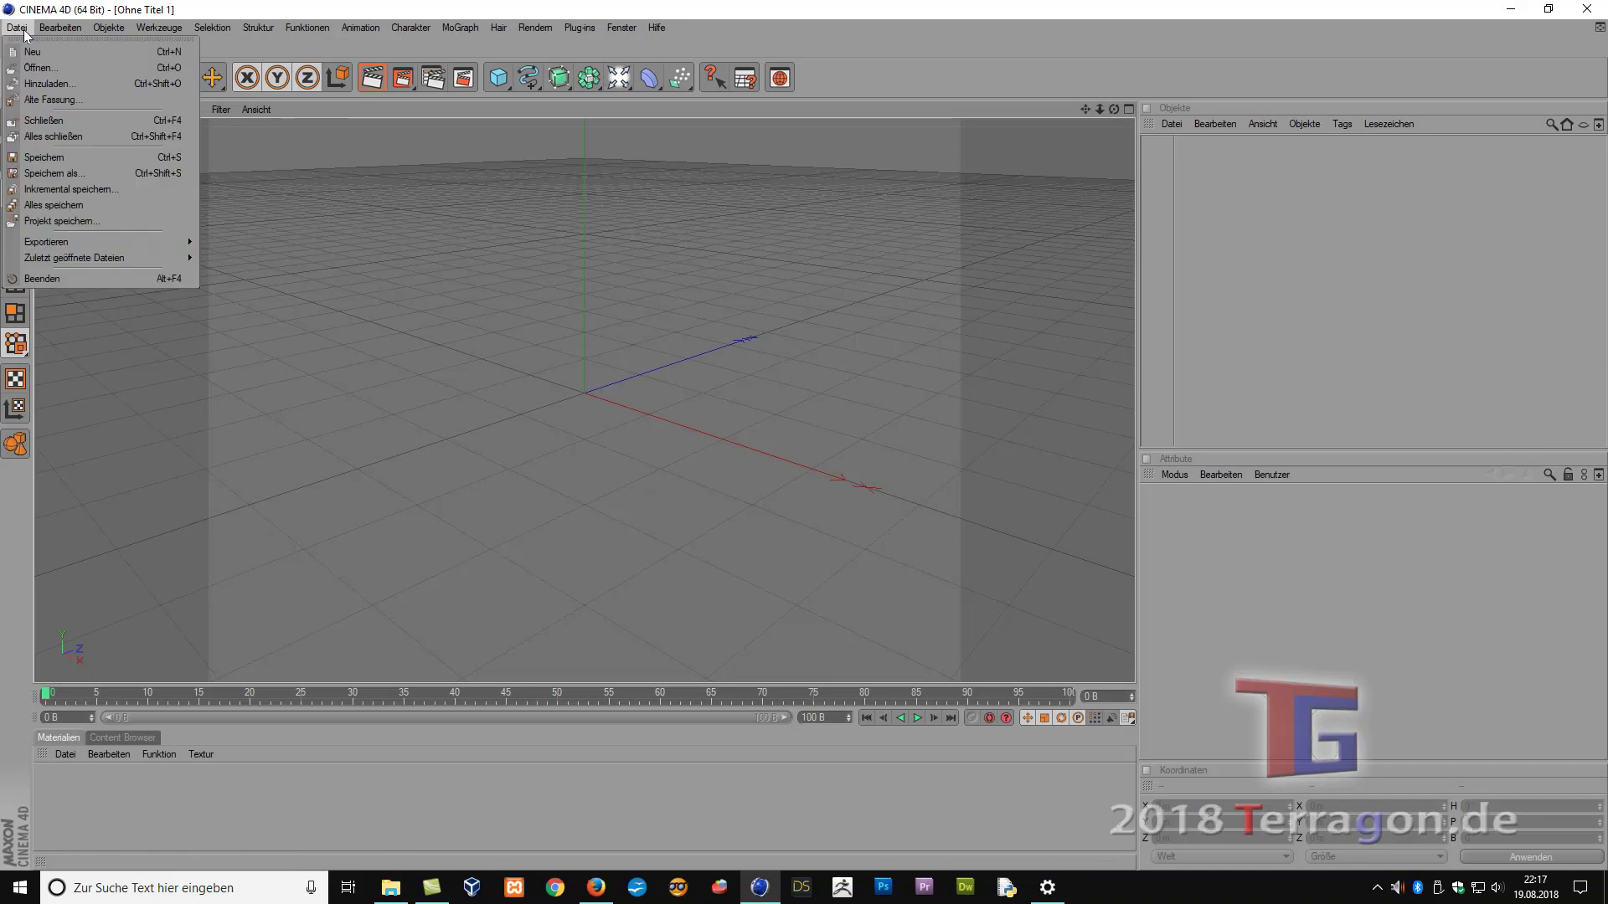
left_click(35, 69)
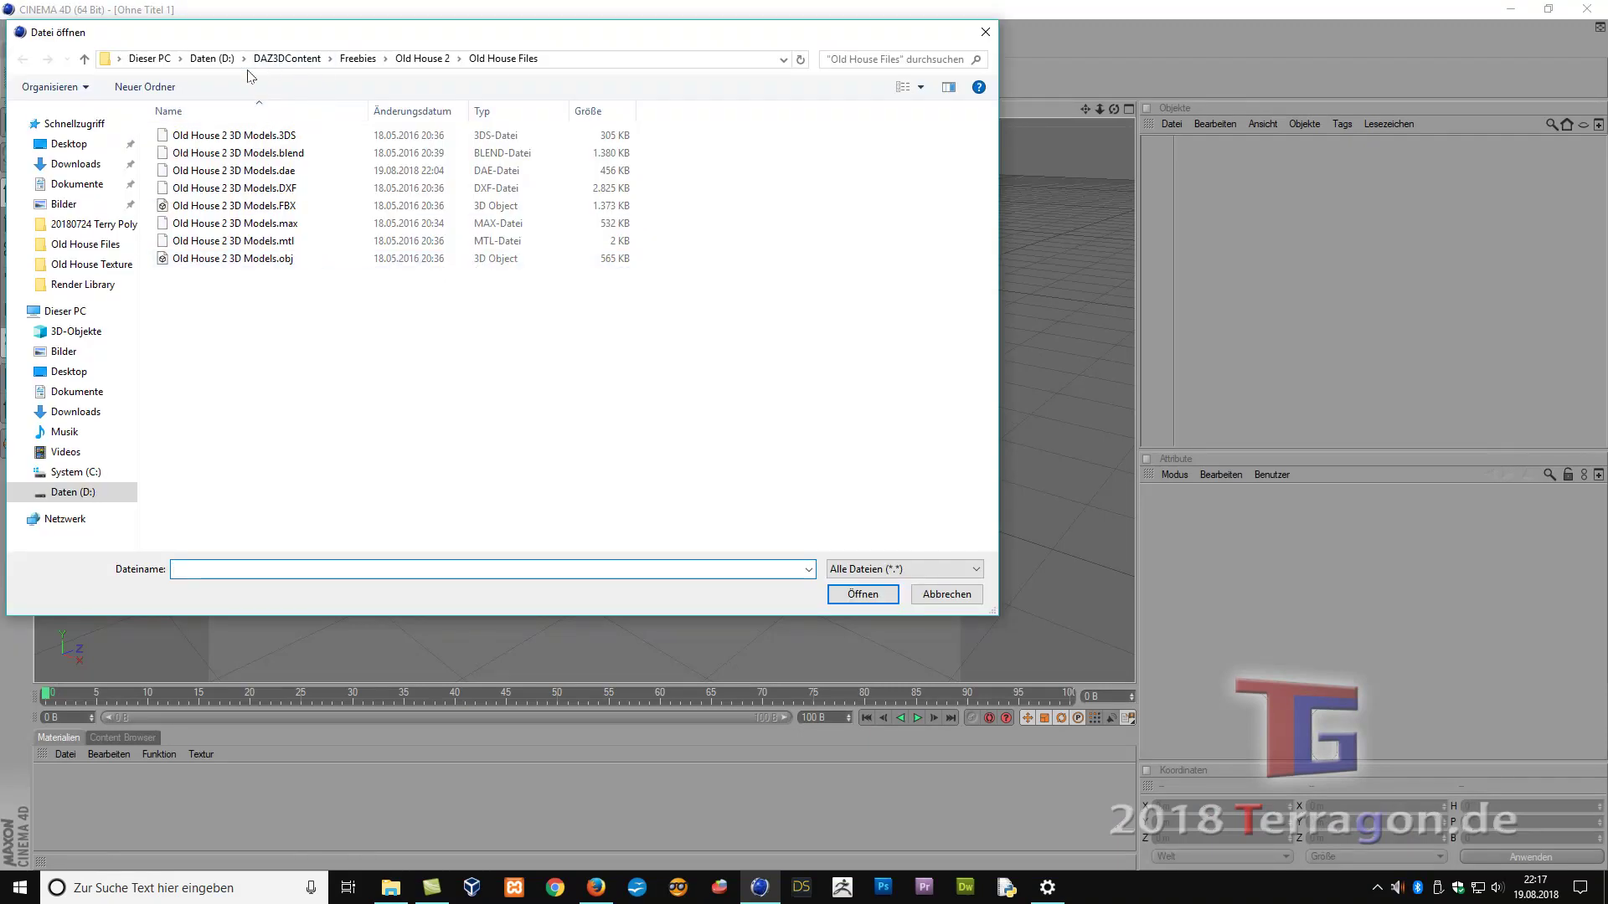
mouse_move(76, 301)
left_click(66, 145)
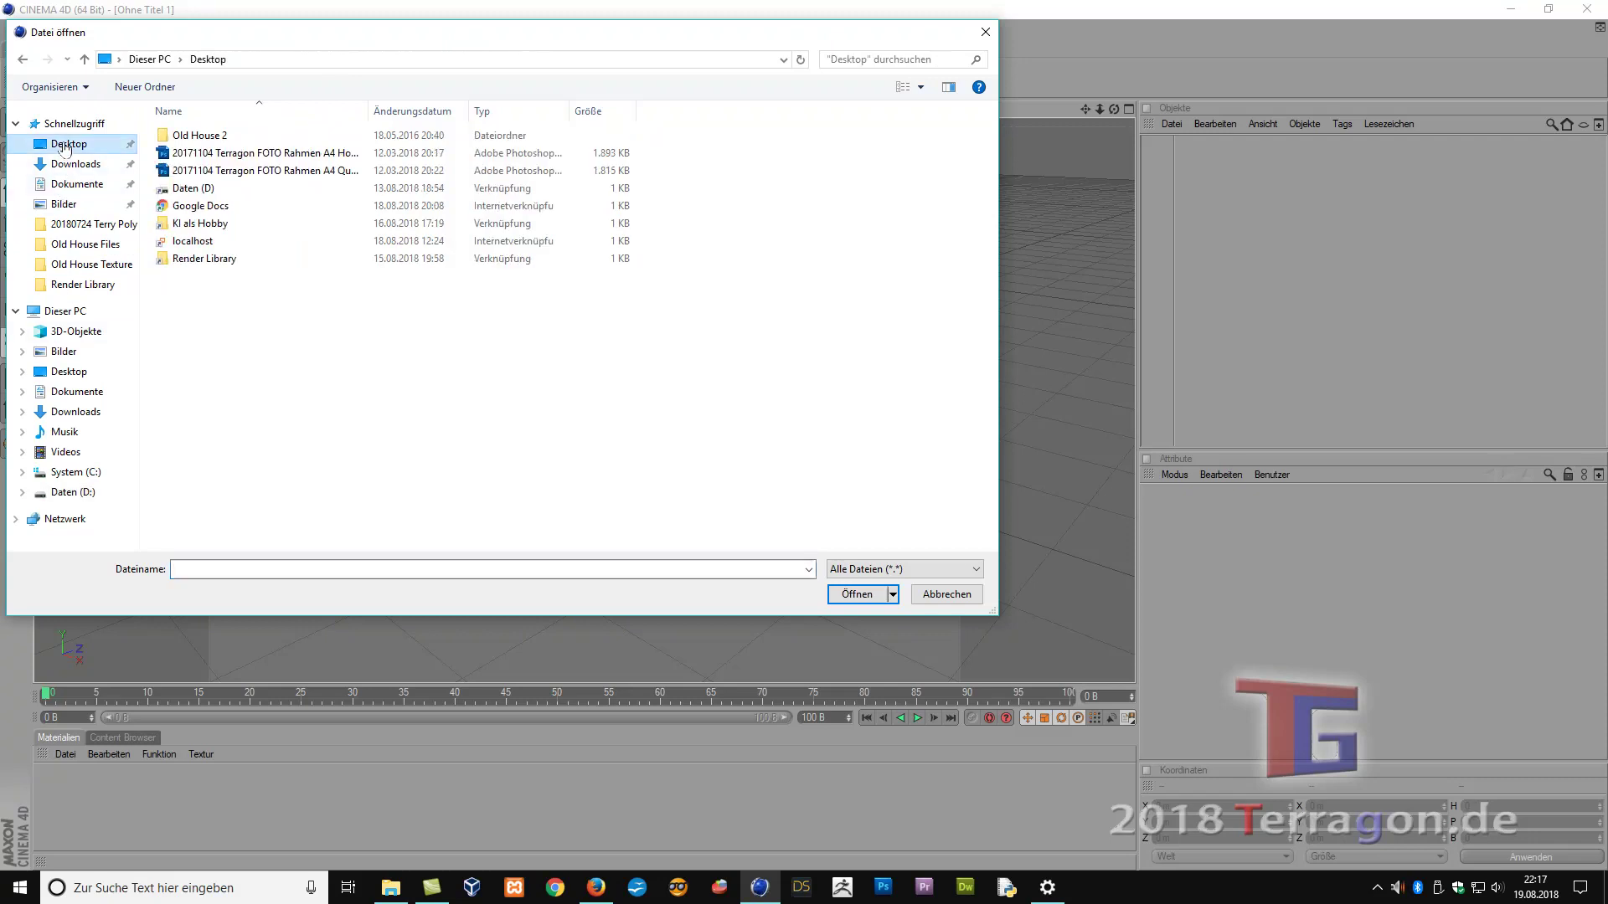
double_click(201, 136)
double_click(202, 136)
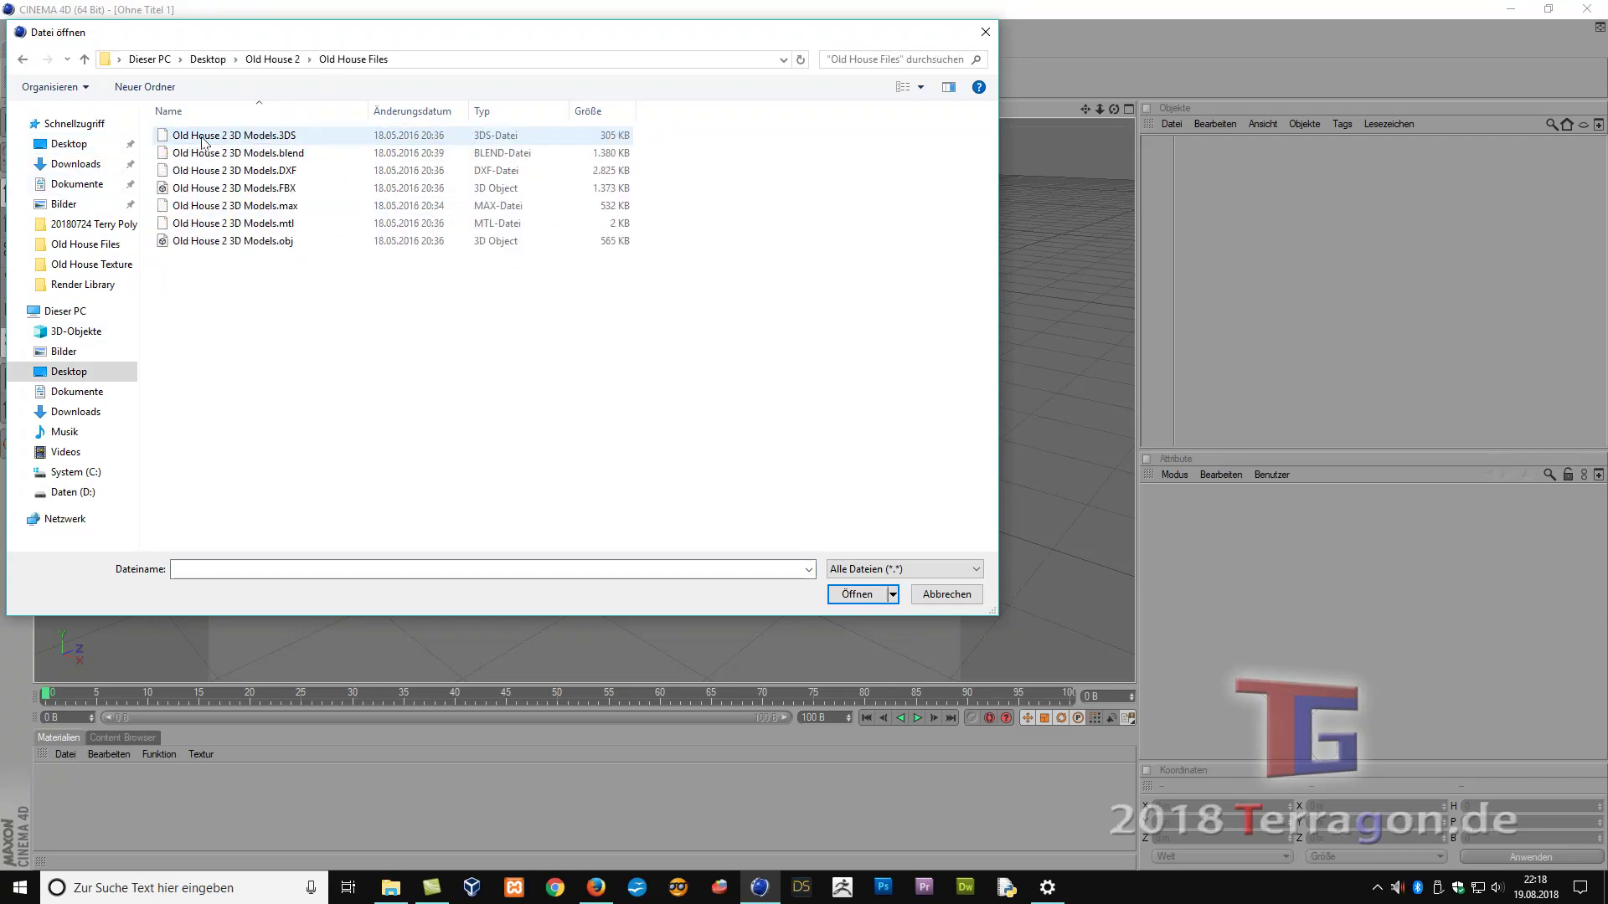
double_click(226, 244)
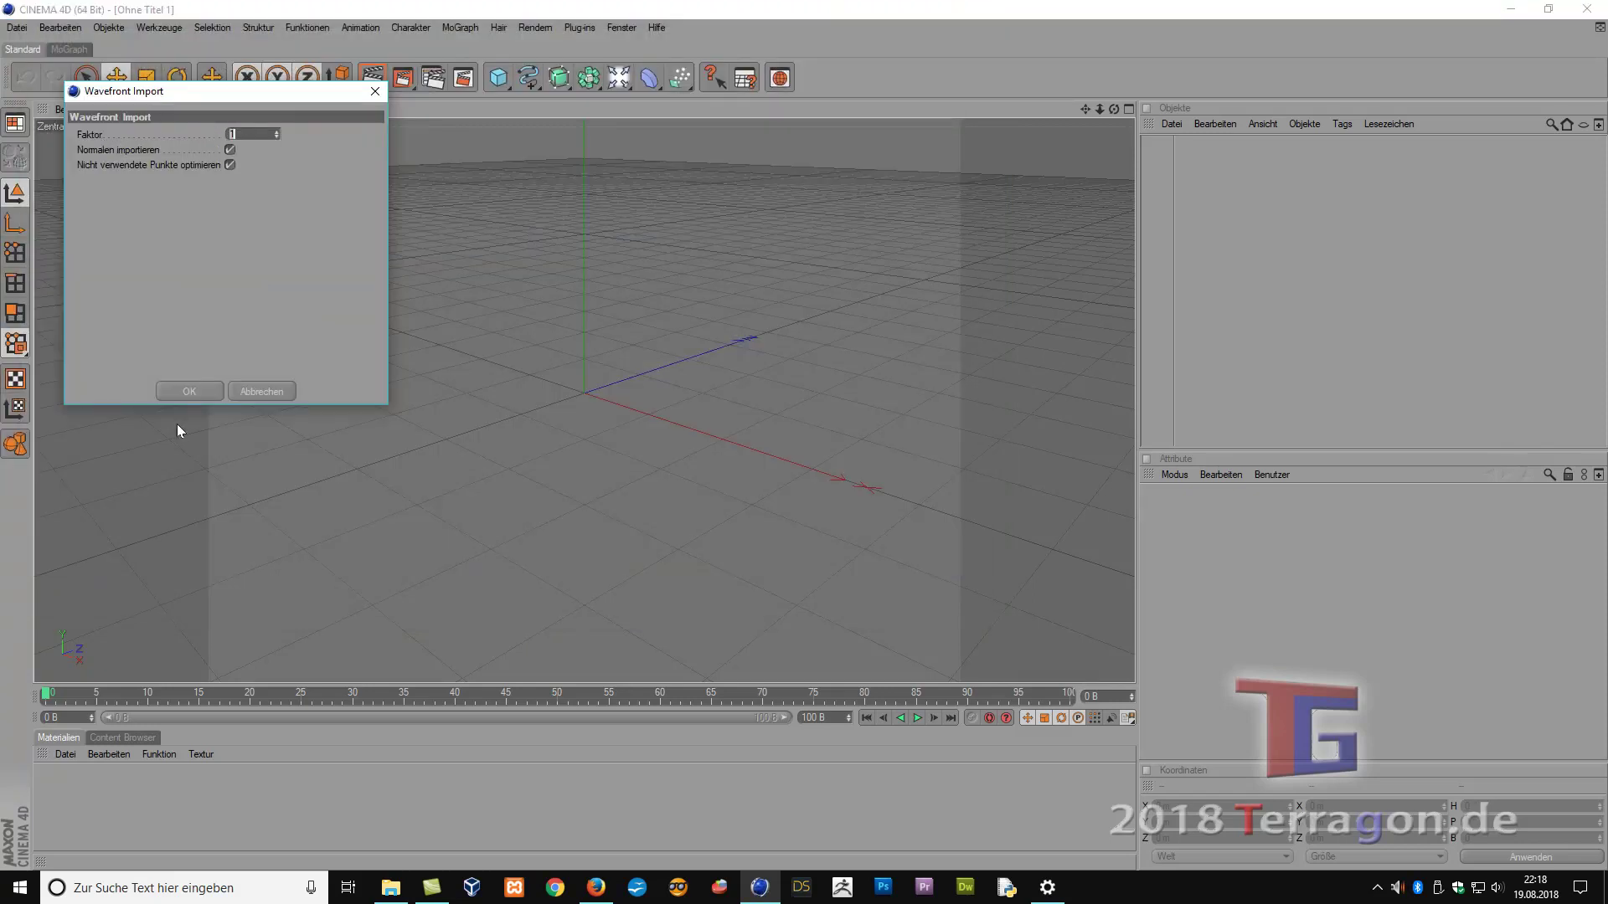
left_click(191, 393)
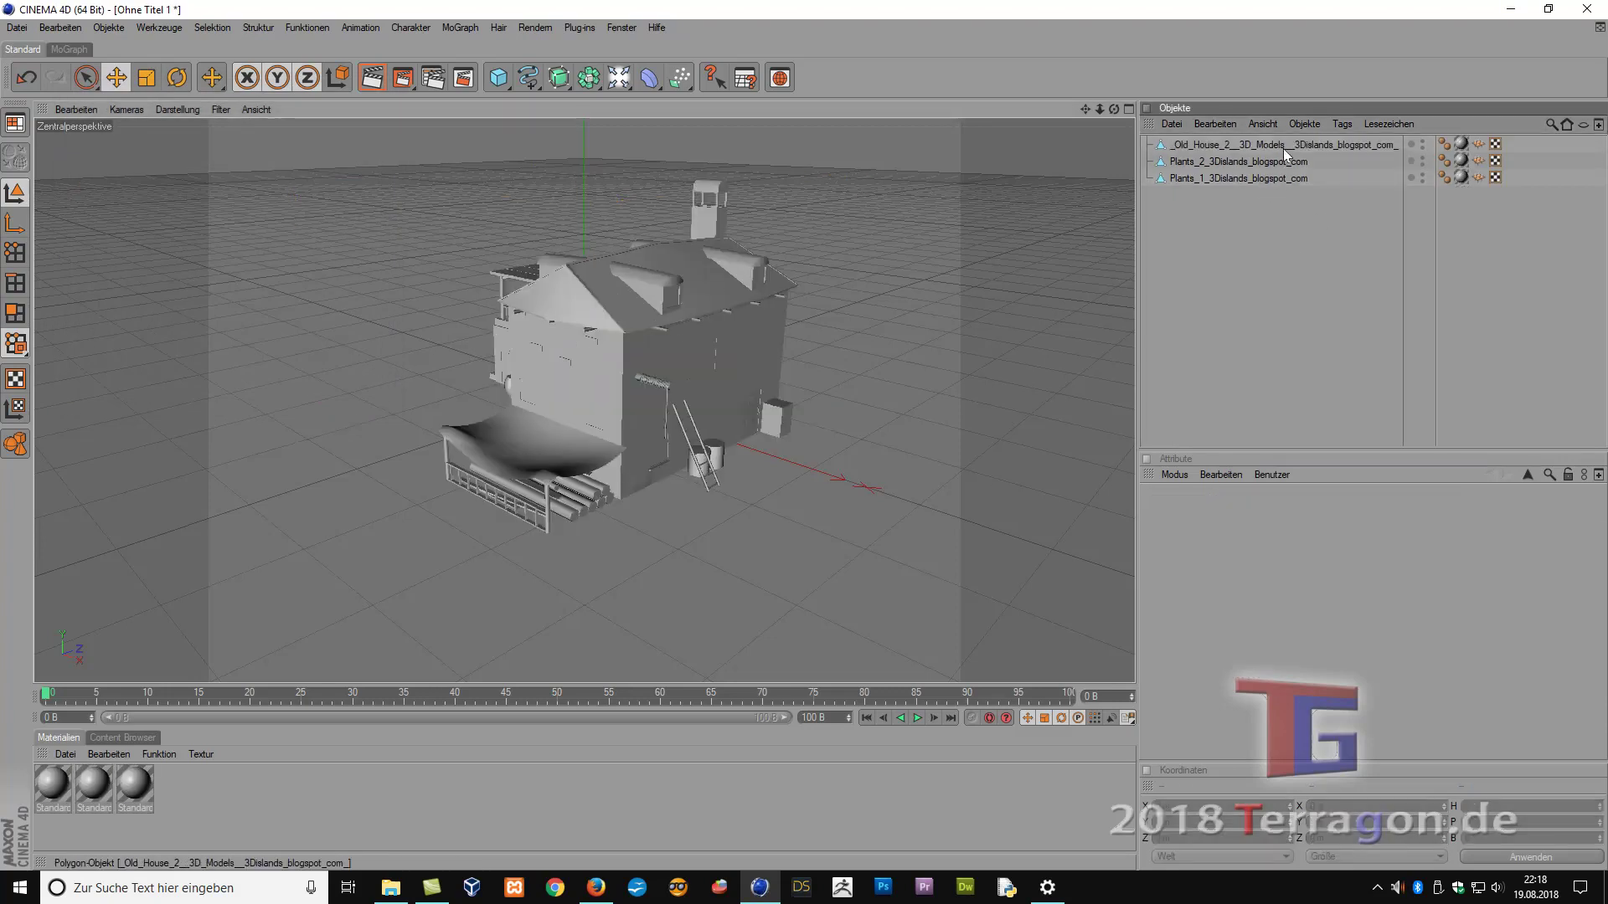
Delete the Plants_1 and Plants_2 objects and two of the three materials
left_click(1277, 158)
left_click(1275, 181, "shift")
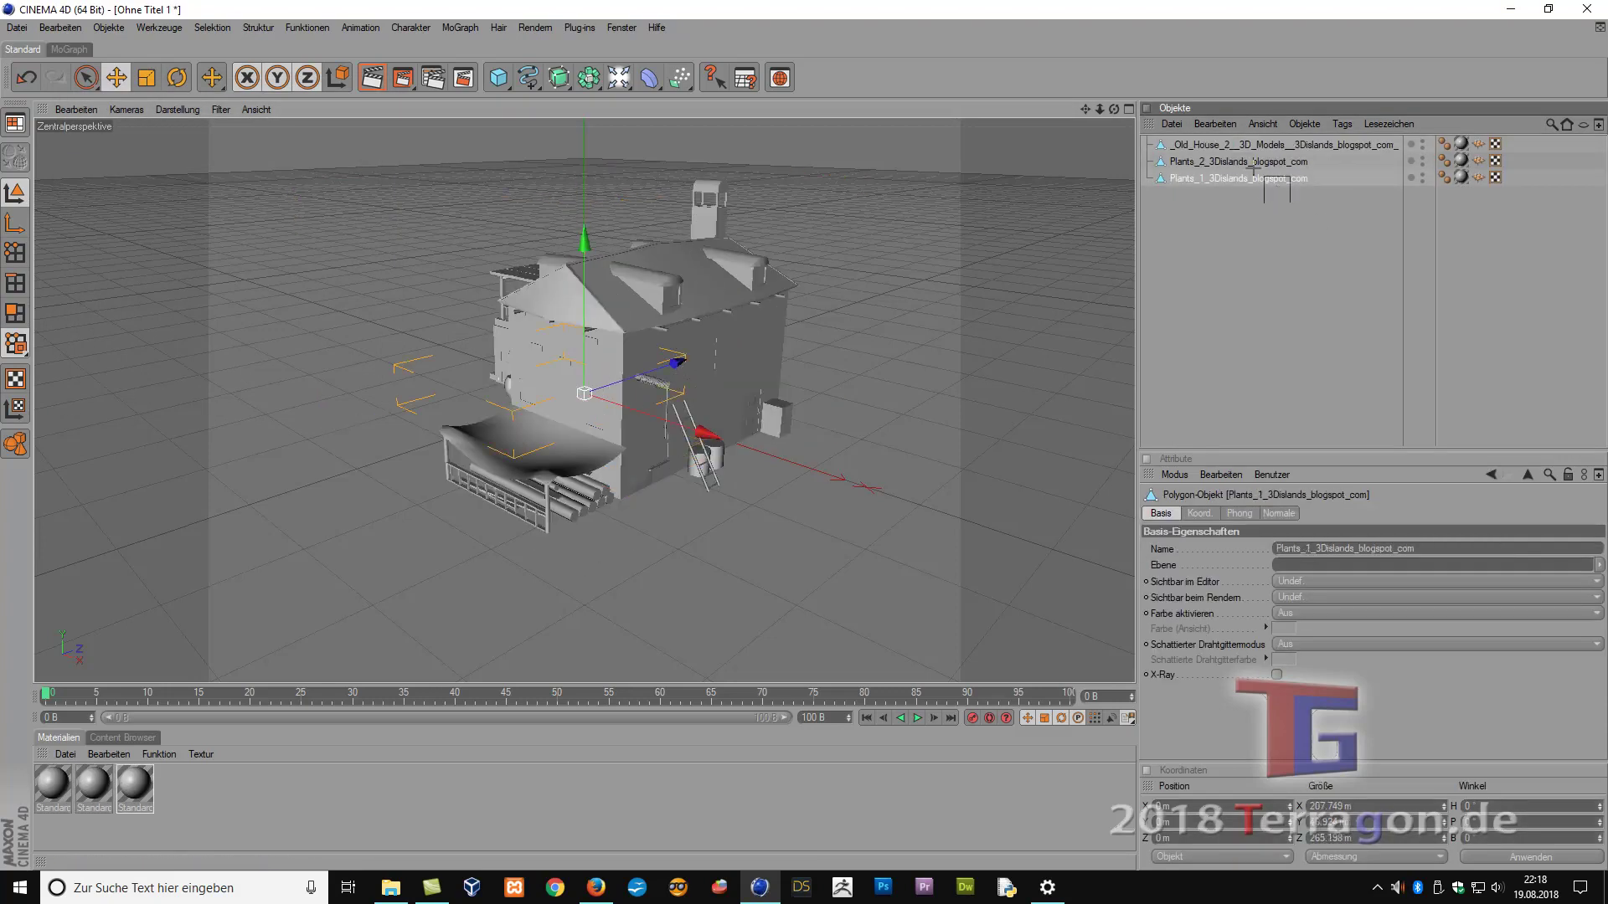
key("Delete")
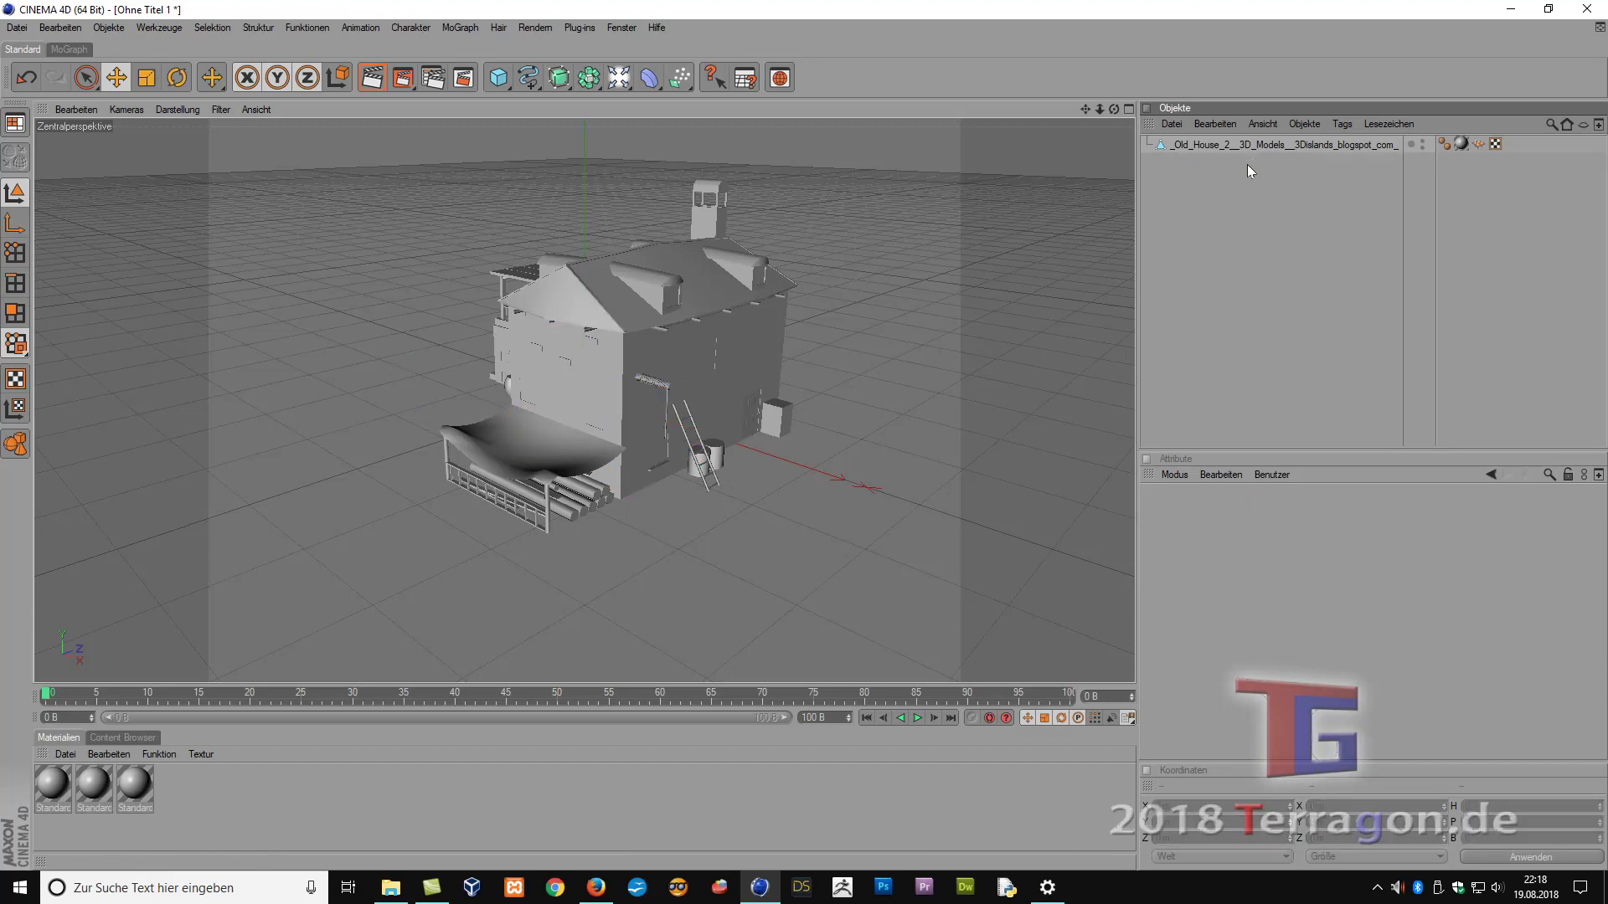
left_click(1239, 151)
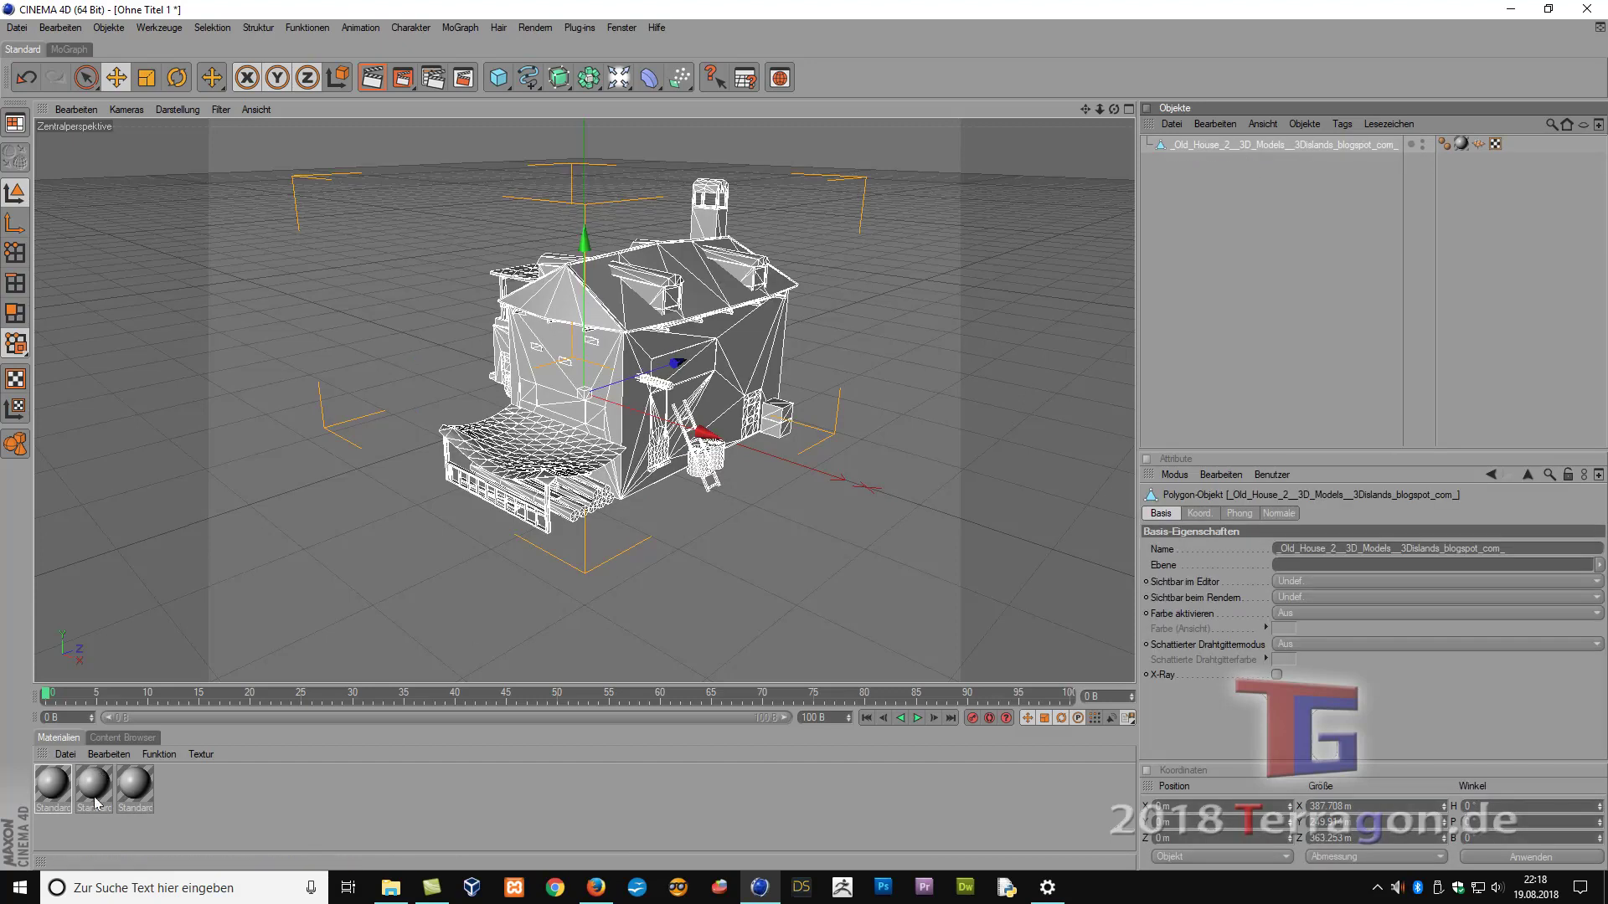
left_click_drag(95, 807, 95, 808)
key("Delete")
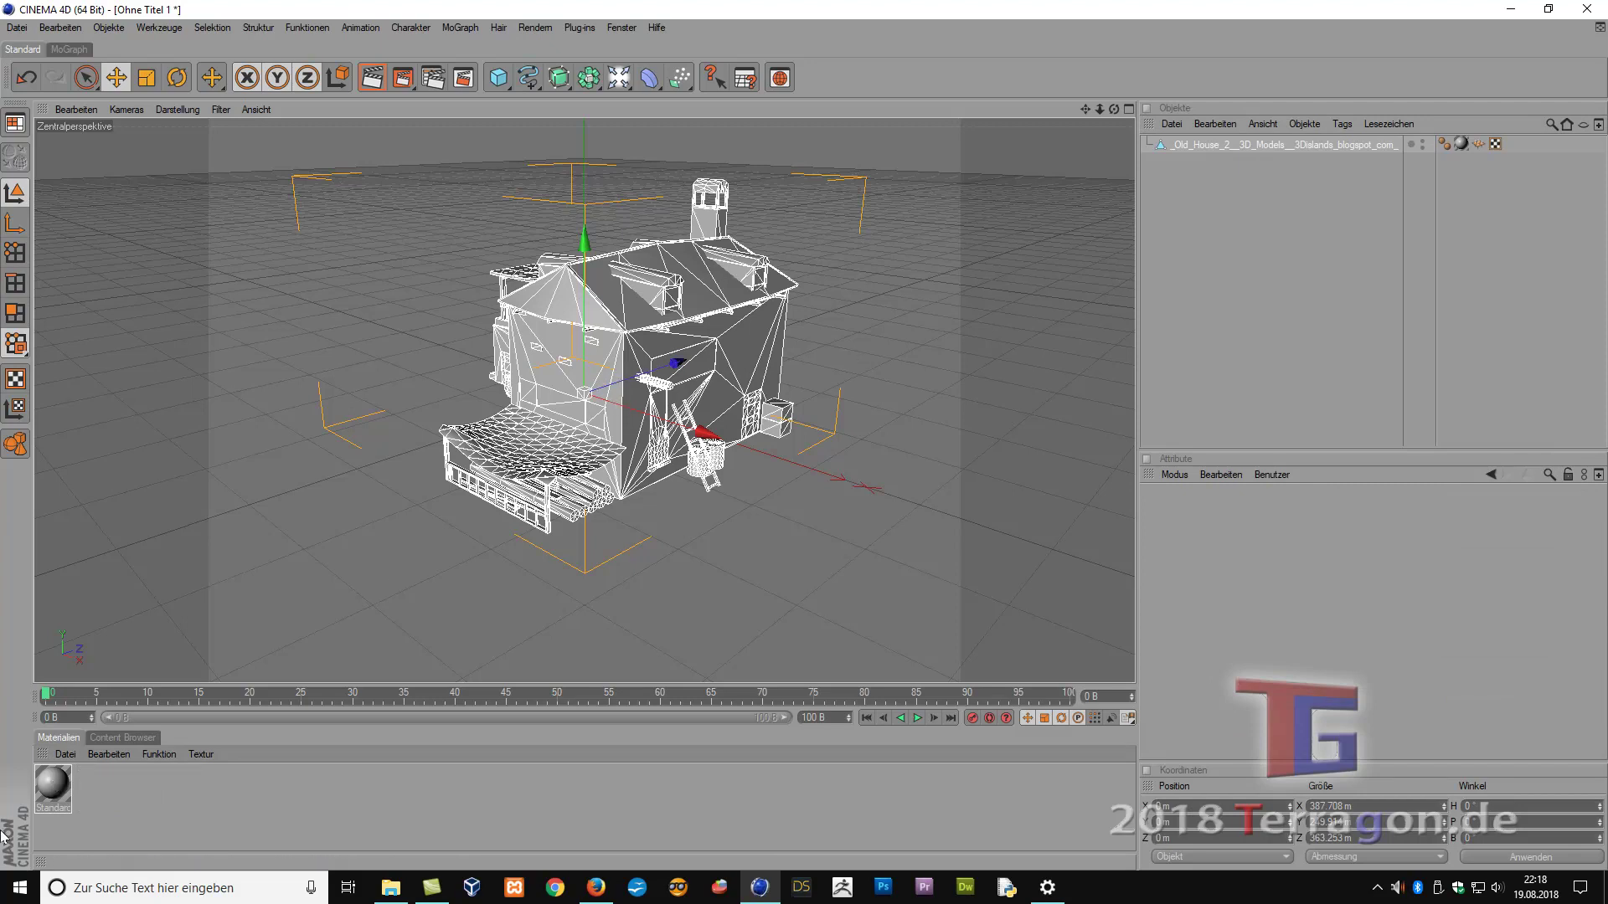
Load House body.jpg as the material's colour texture, copying it to the document folder
double_click(54, 795)
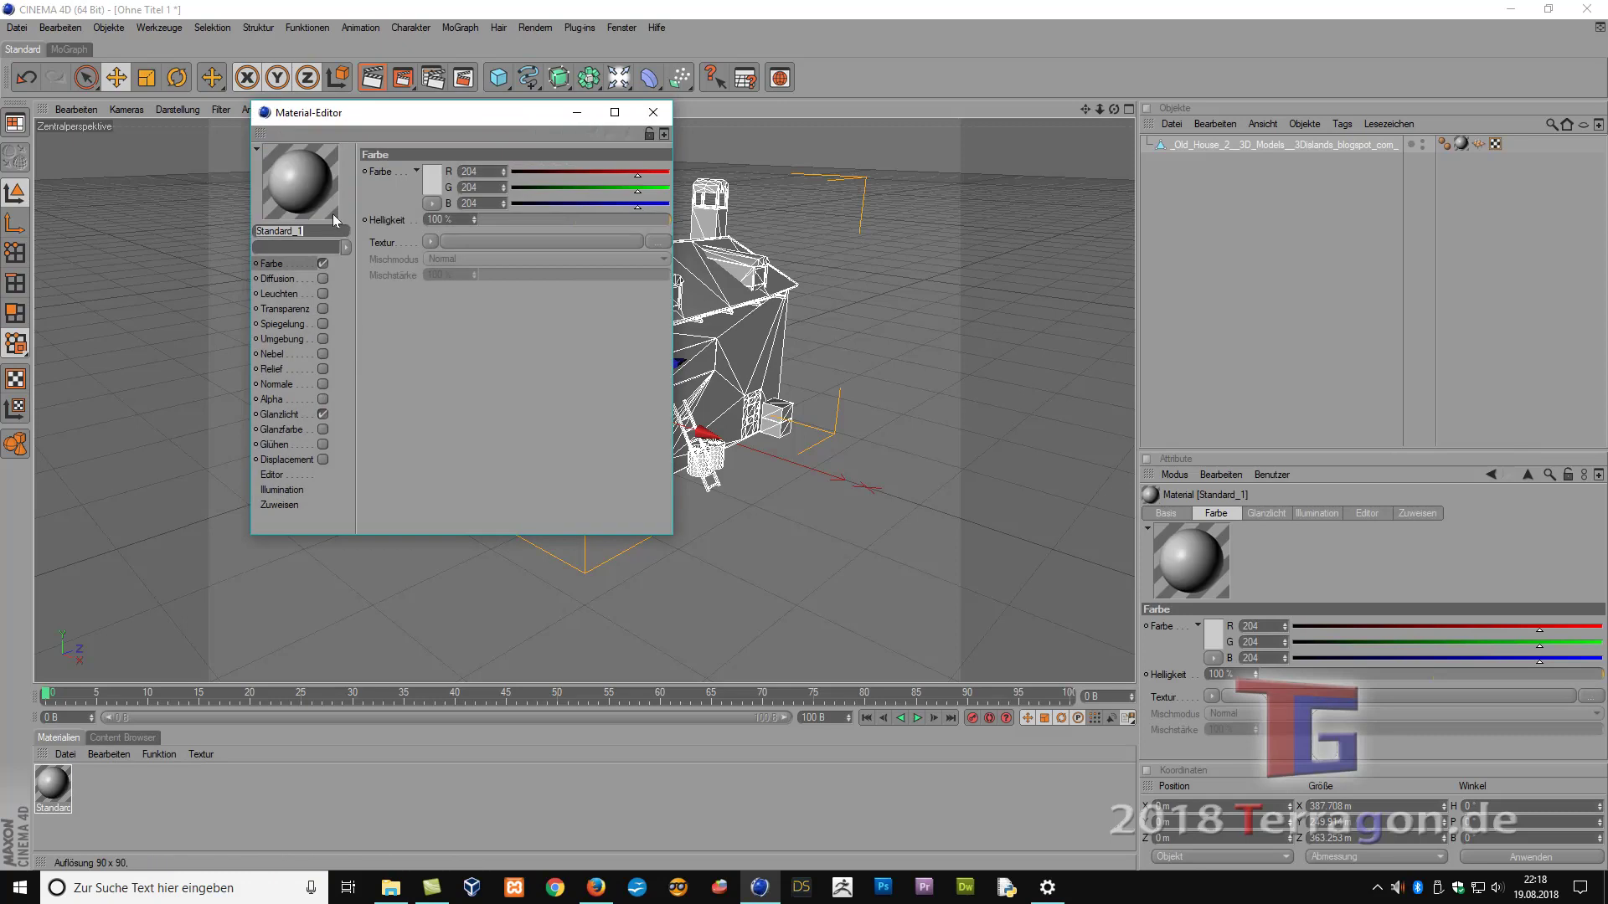
left_click(429, 239)
left_click(464, 265)
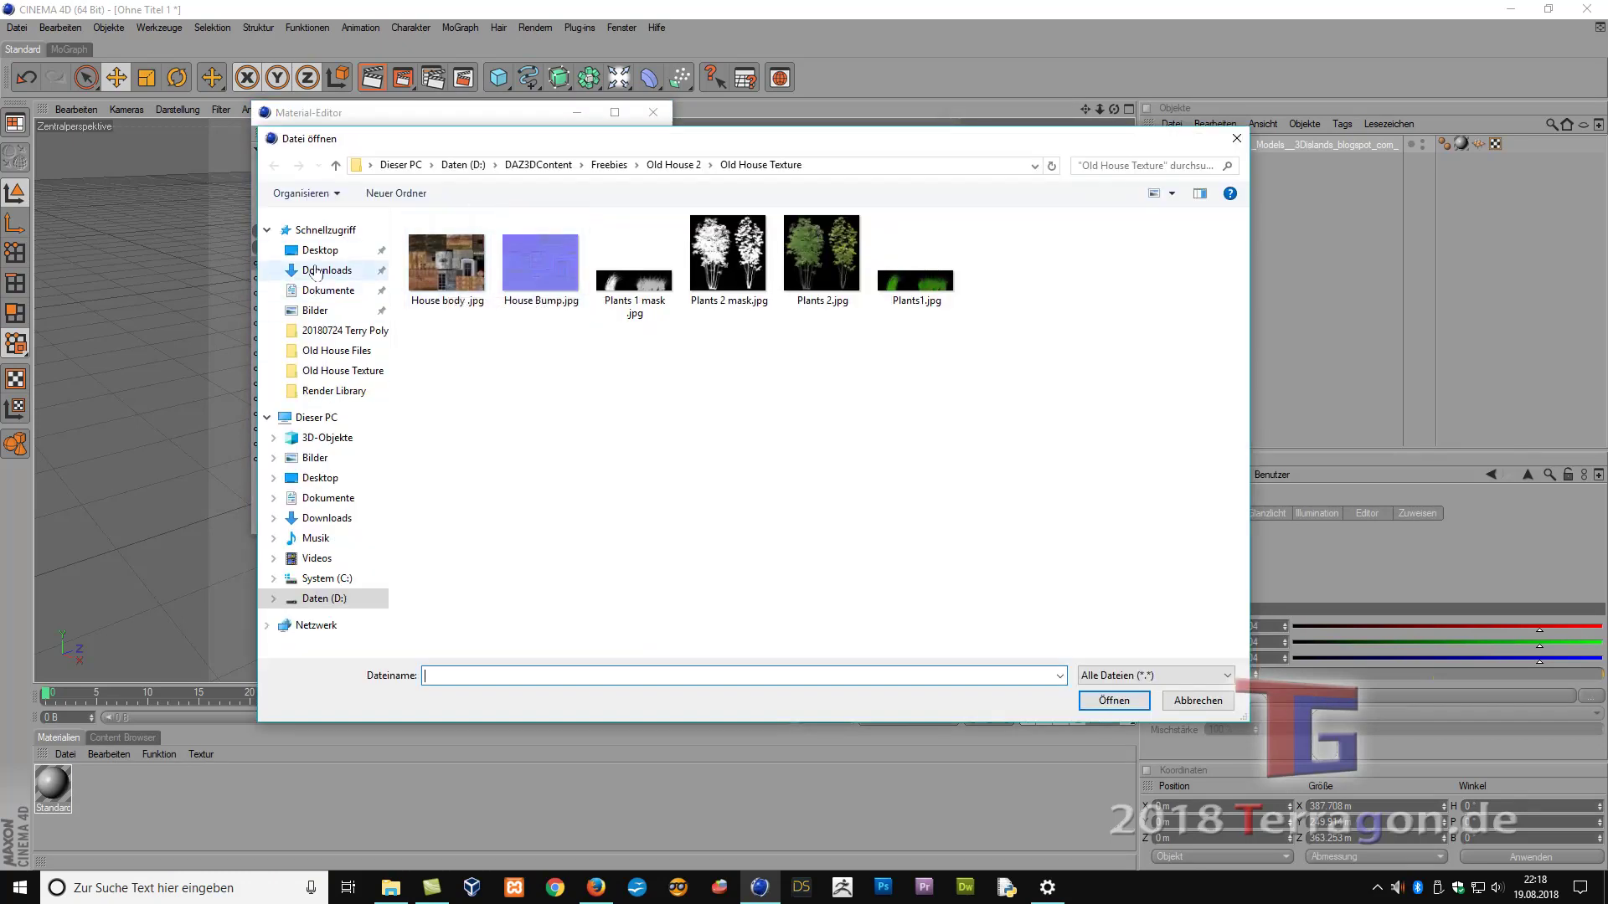
left_click(317, 256)
double_click(468, 241)
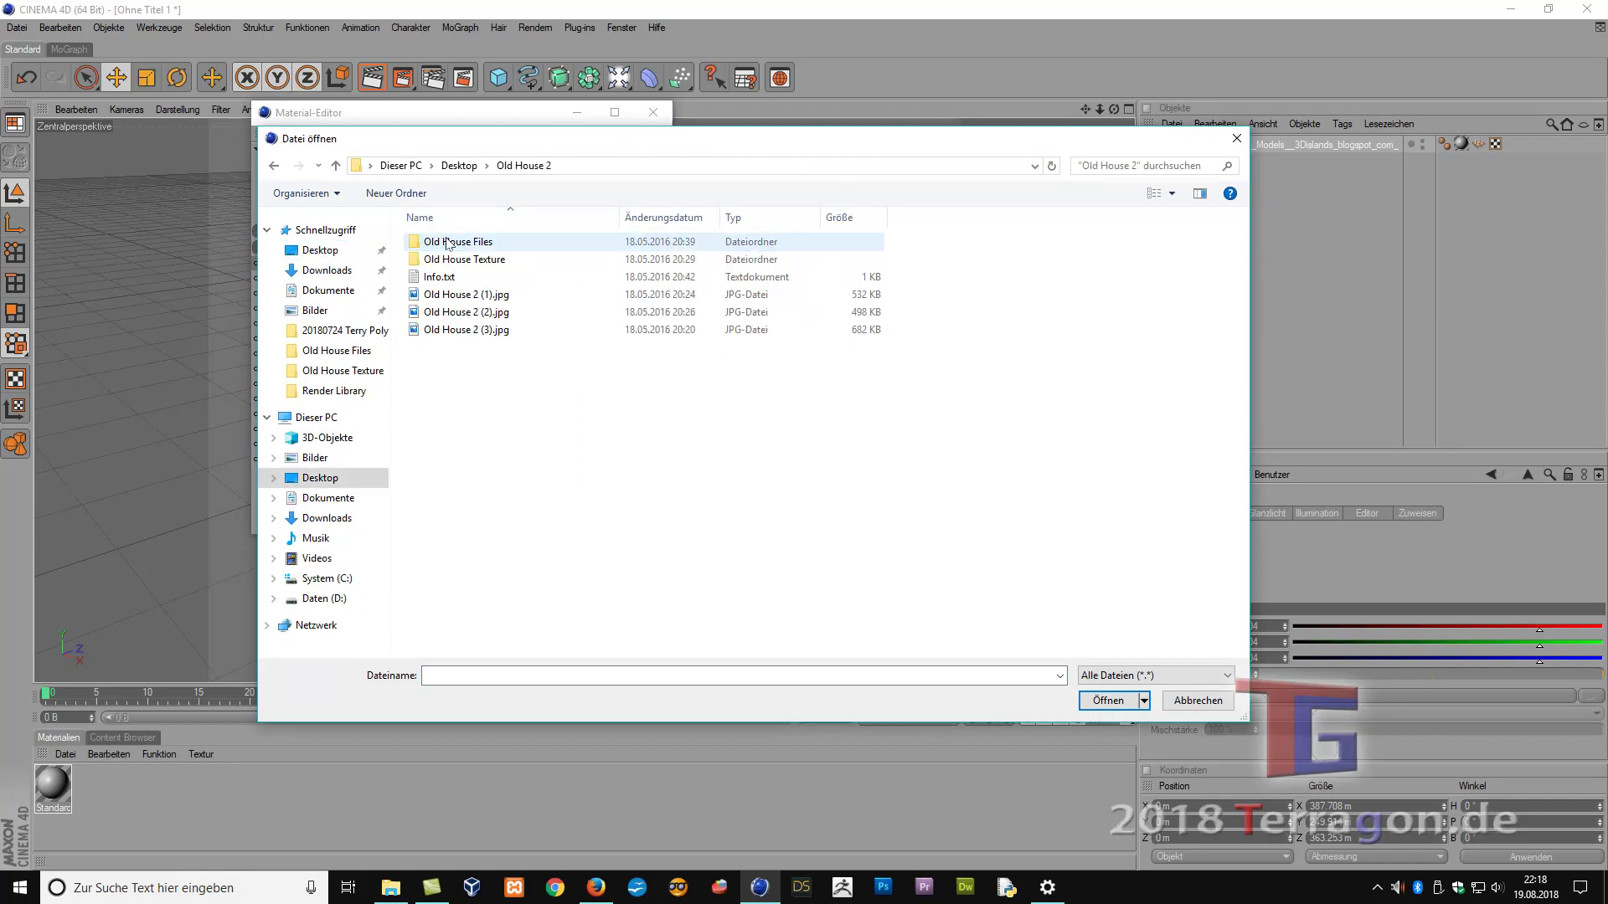
double_click(464, 260)
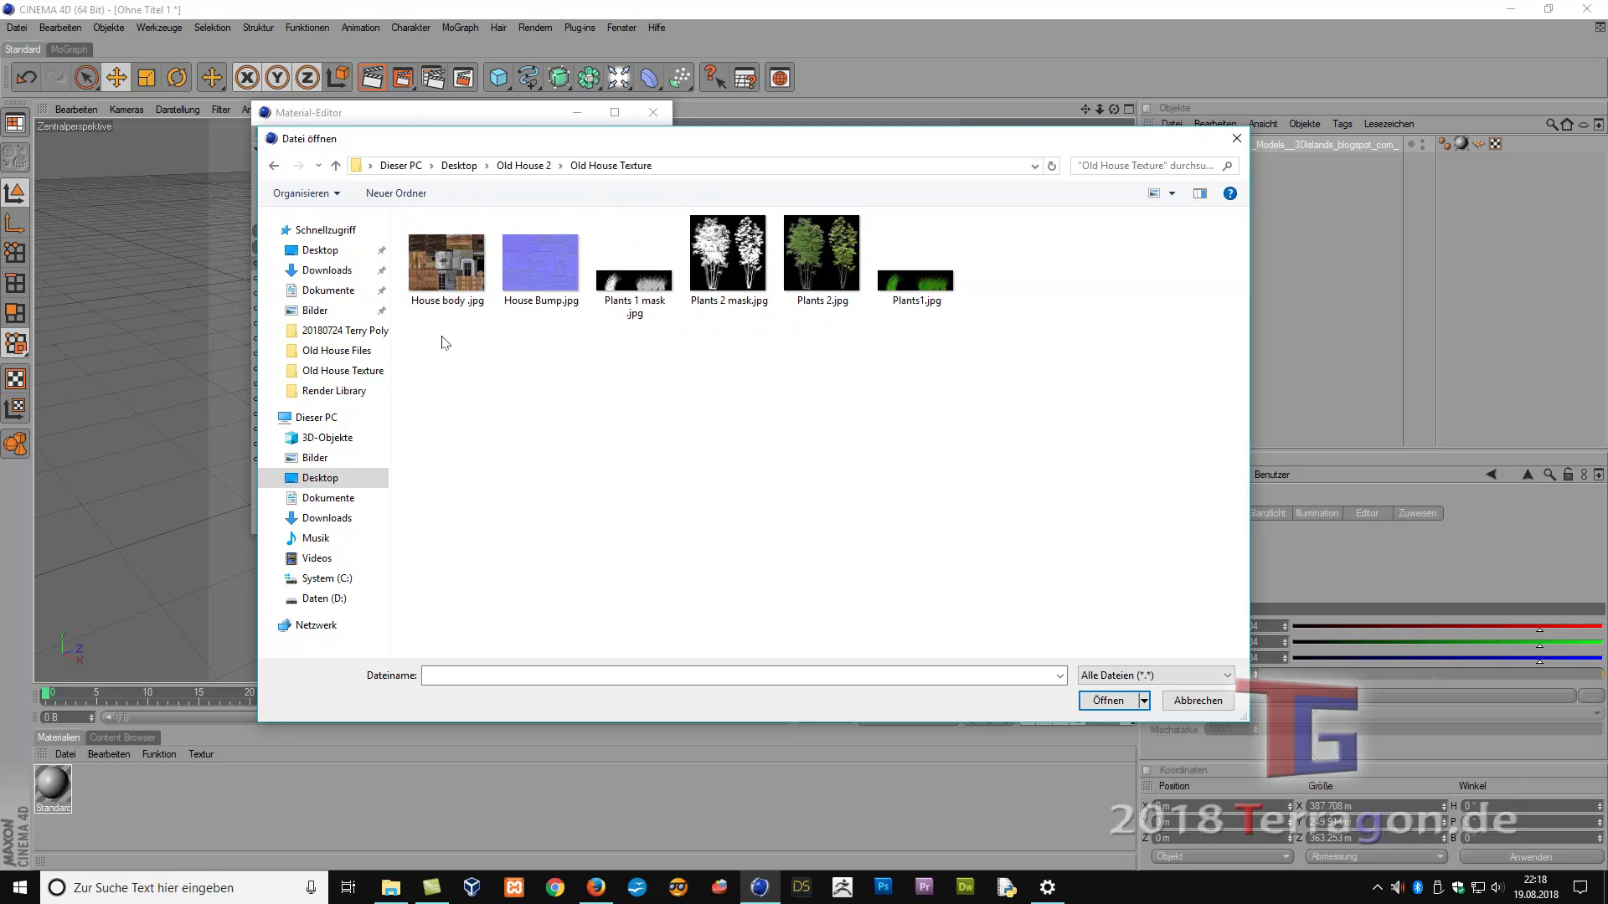
double_click(444, 265)
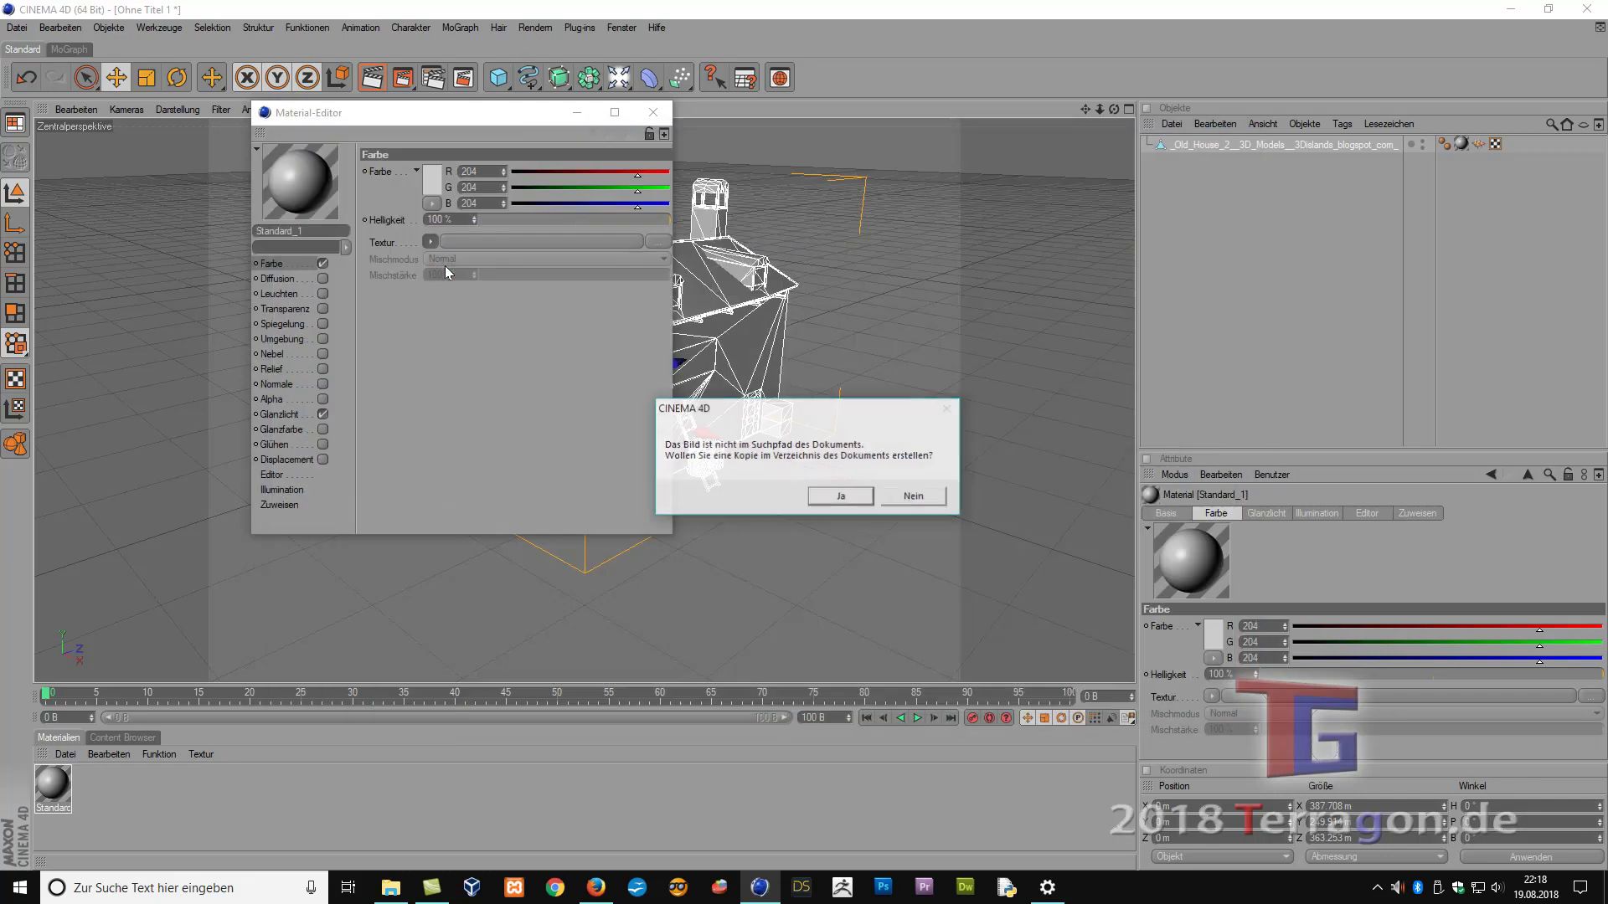
left_click(841, 498)
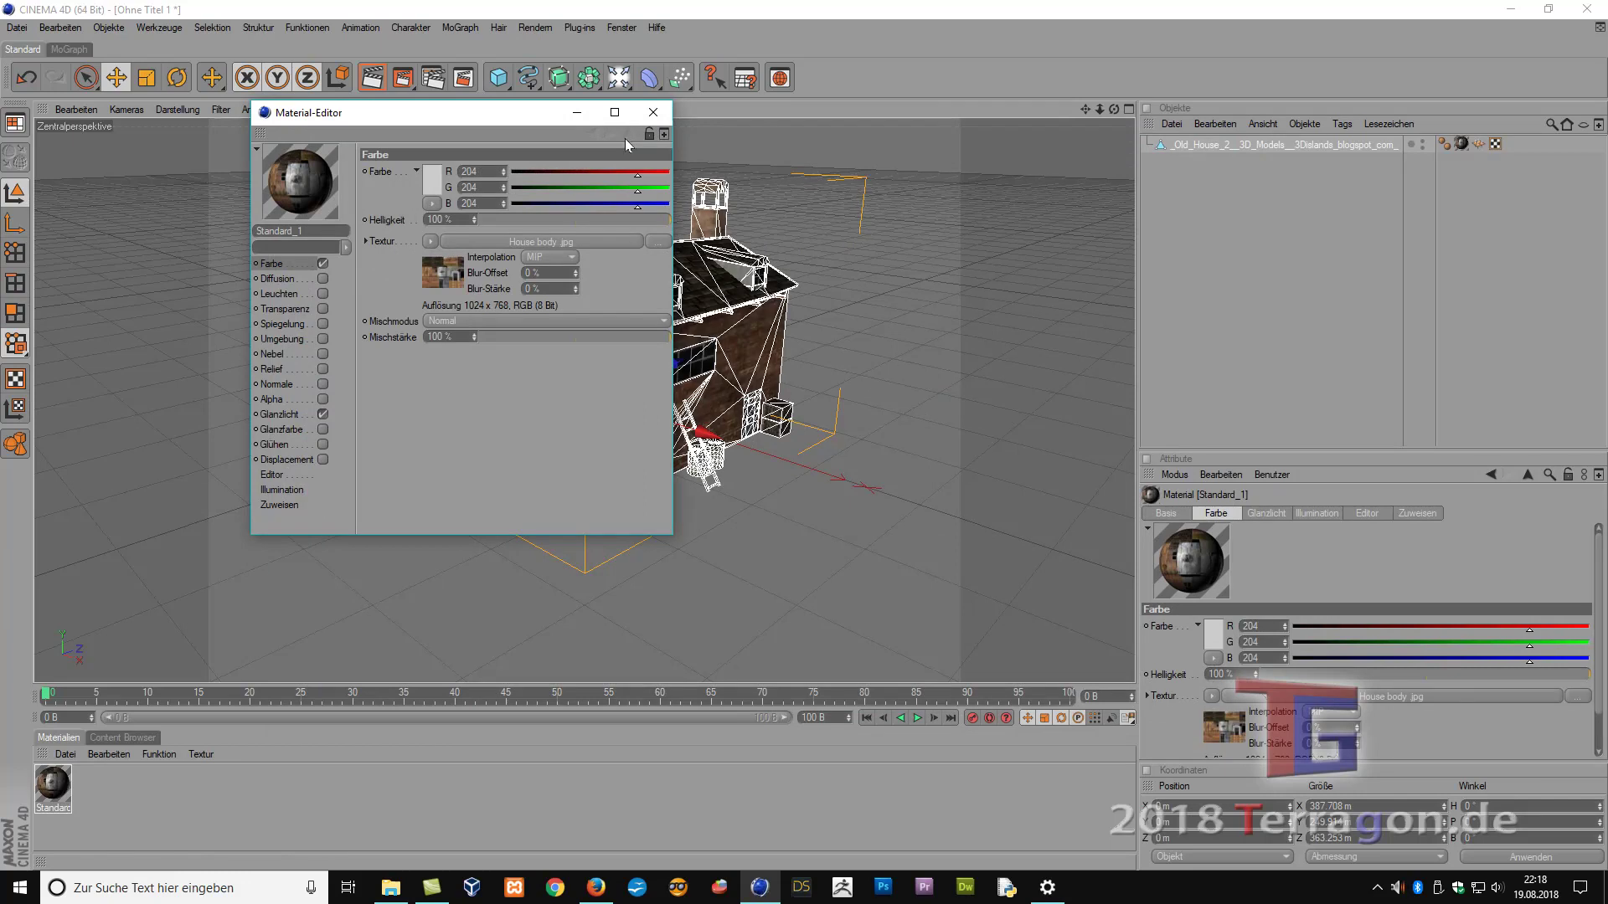
Close the Material Editor, clear the selections, and orbit to the house's front
left_click(652, 114)
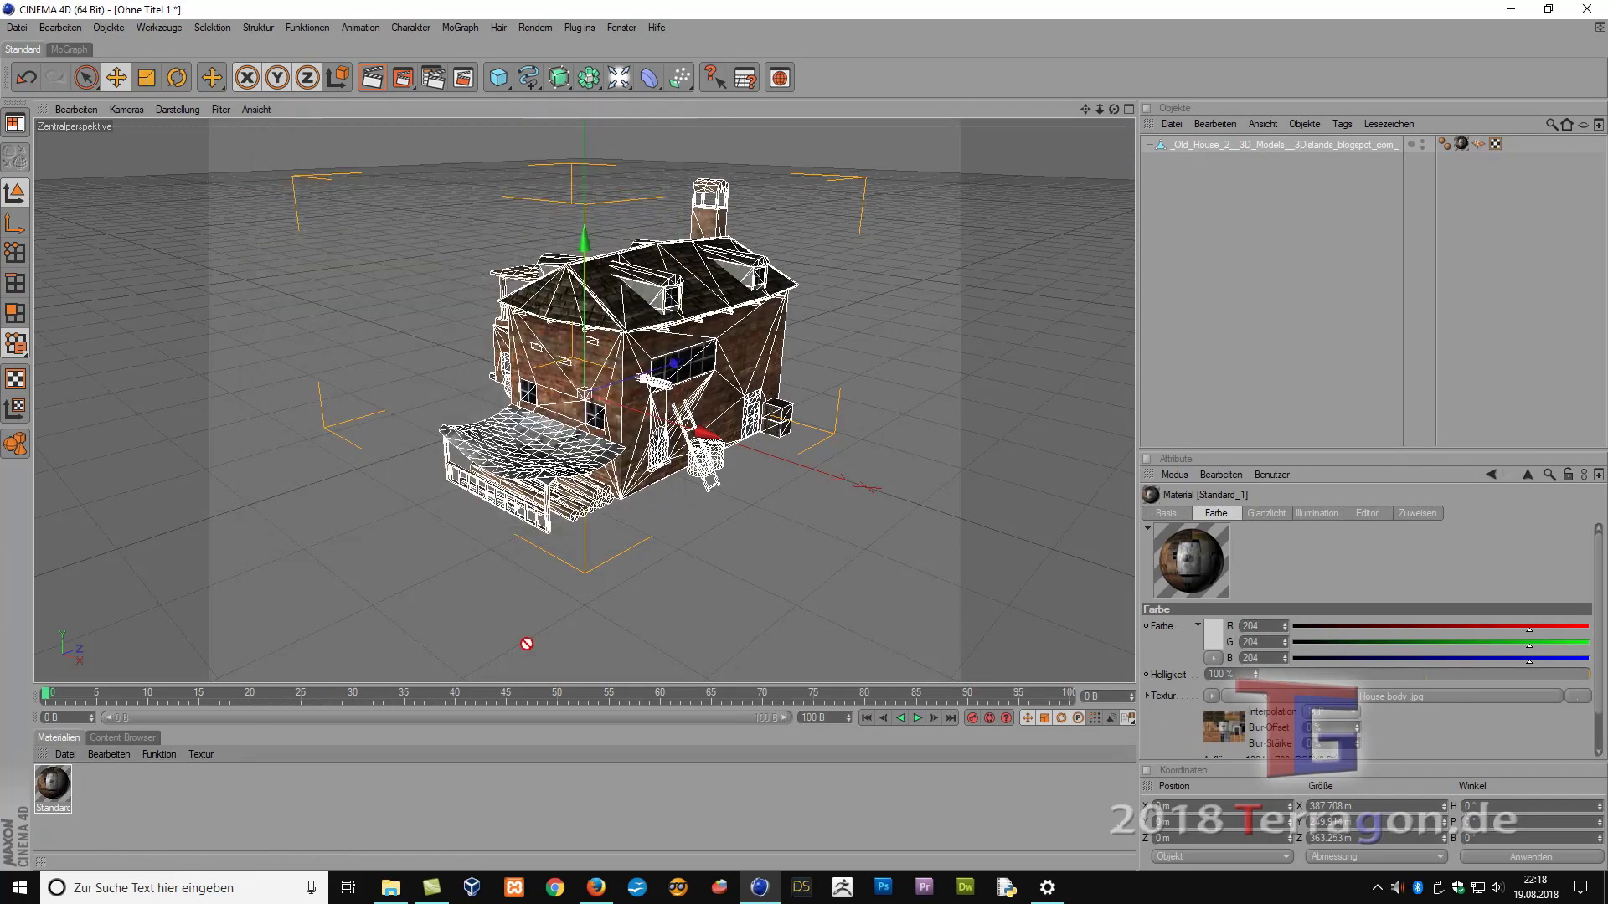
left_click(140, 806)
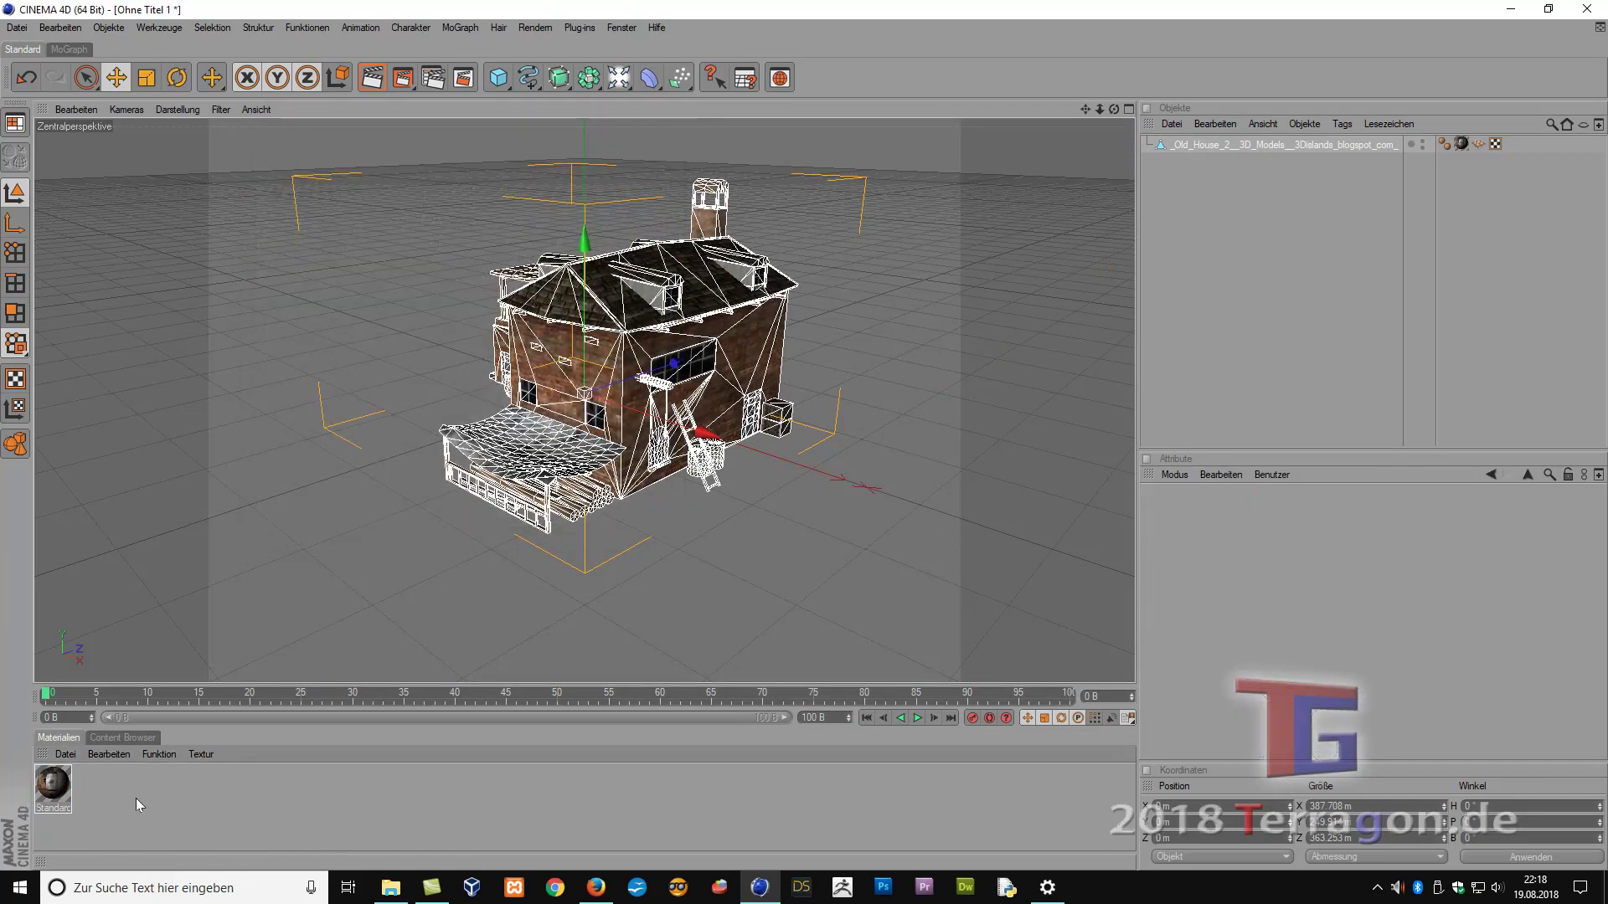
left_click(1303, 216)
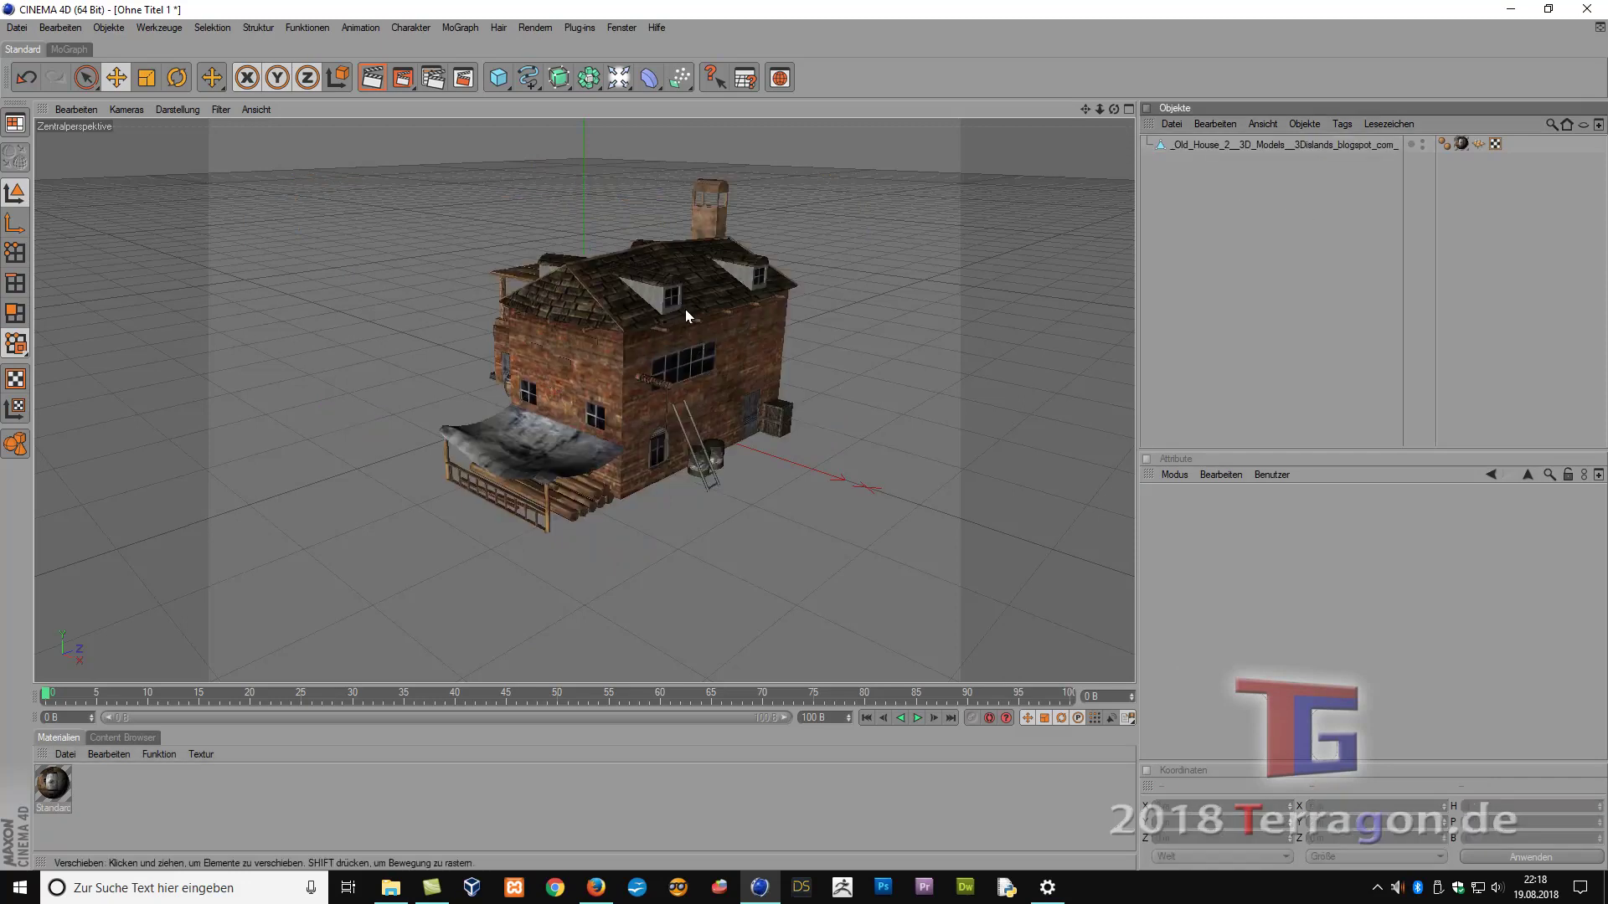
mouse_move(1113, 110)
left_mouse_down()
mouse_move(1168, 88)
mouse_move(1168, 138)
mouse_move(1181, 119)
mouse_move(472, 182)
left_mouse_up()
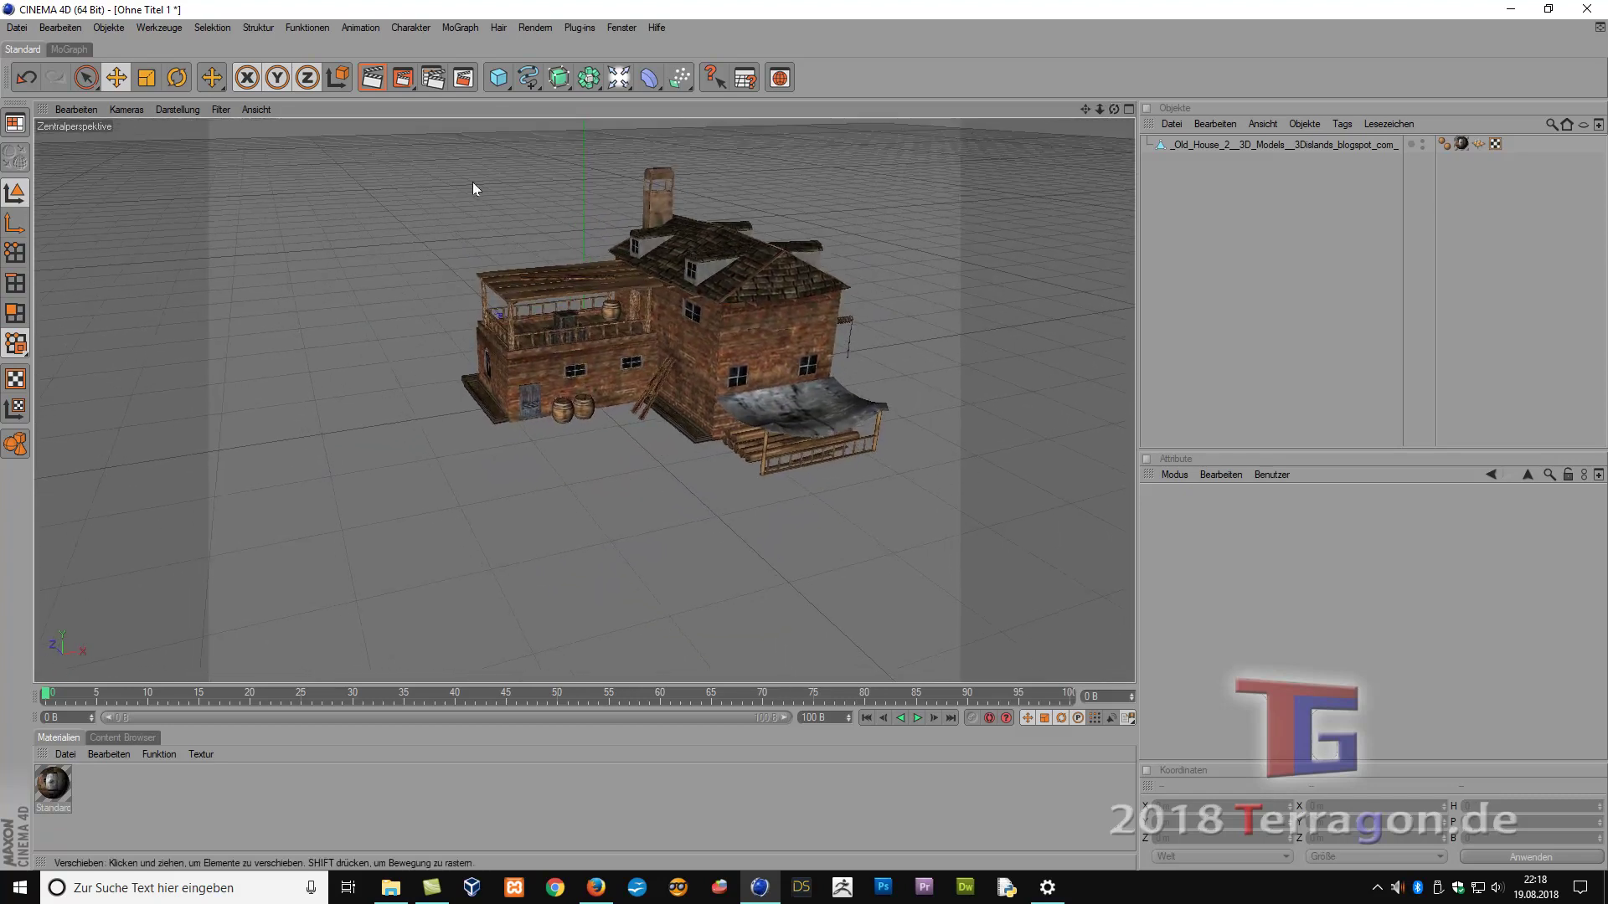
Save a COLLADA export as 'Old House 2 3D Models' in the Old House Files folder
left_click(17, 28)
mouse_move(47, 242)
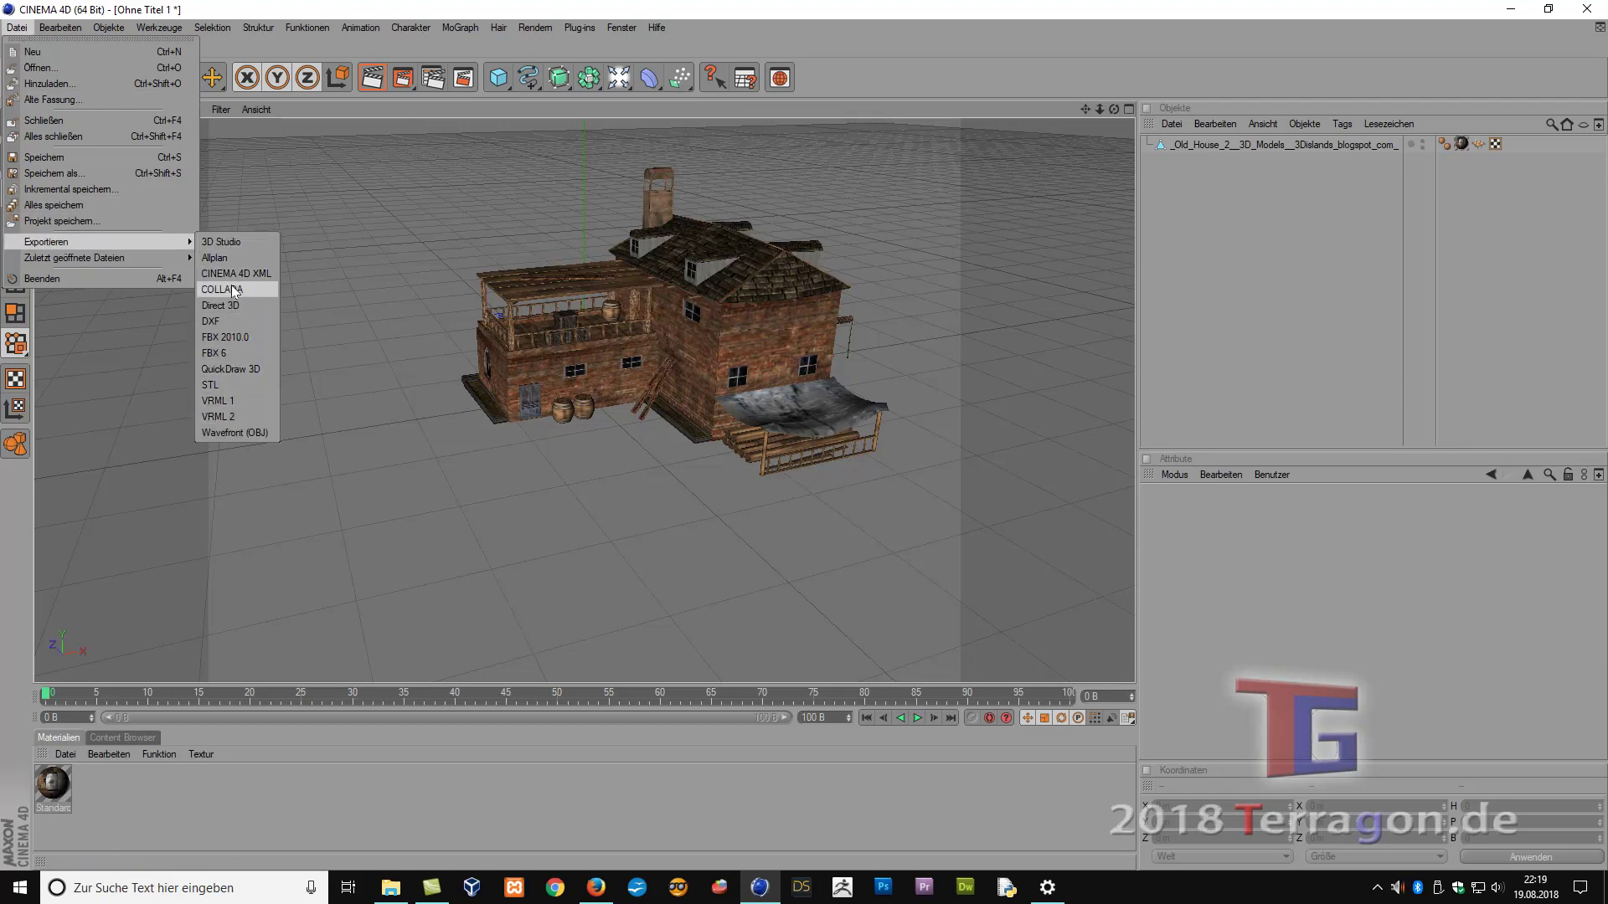
left_click(232, 286)
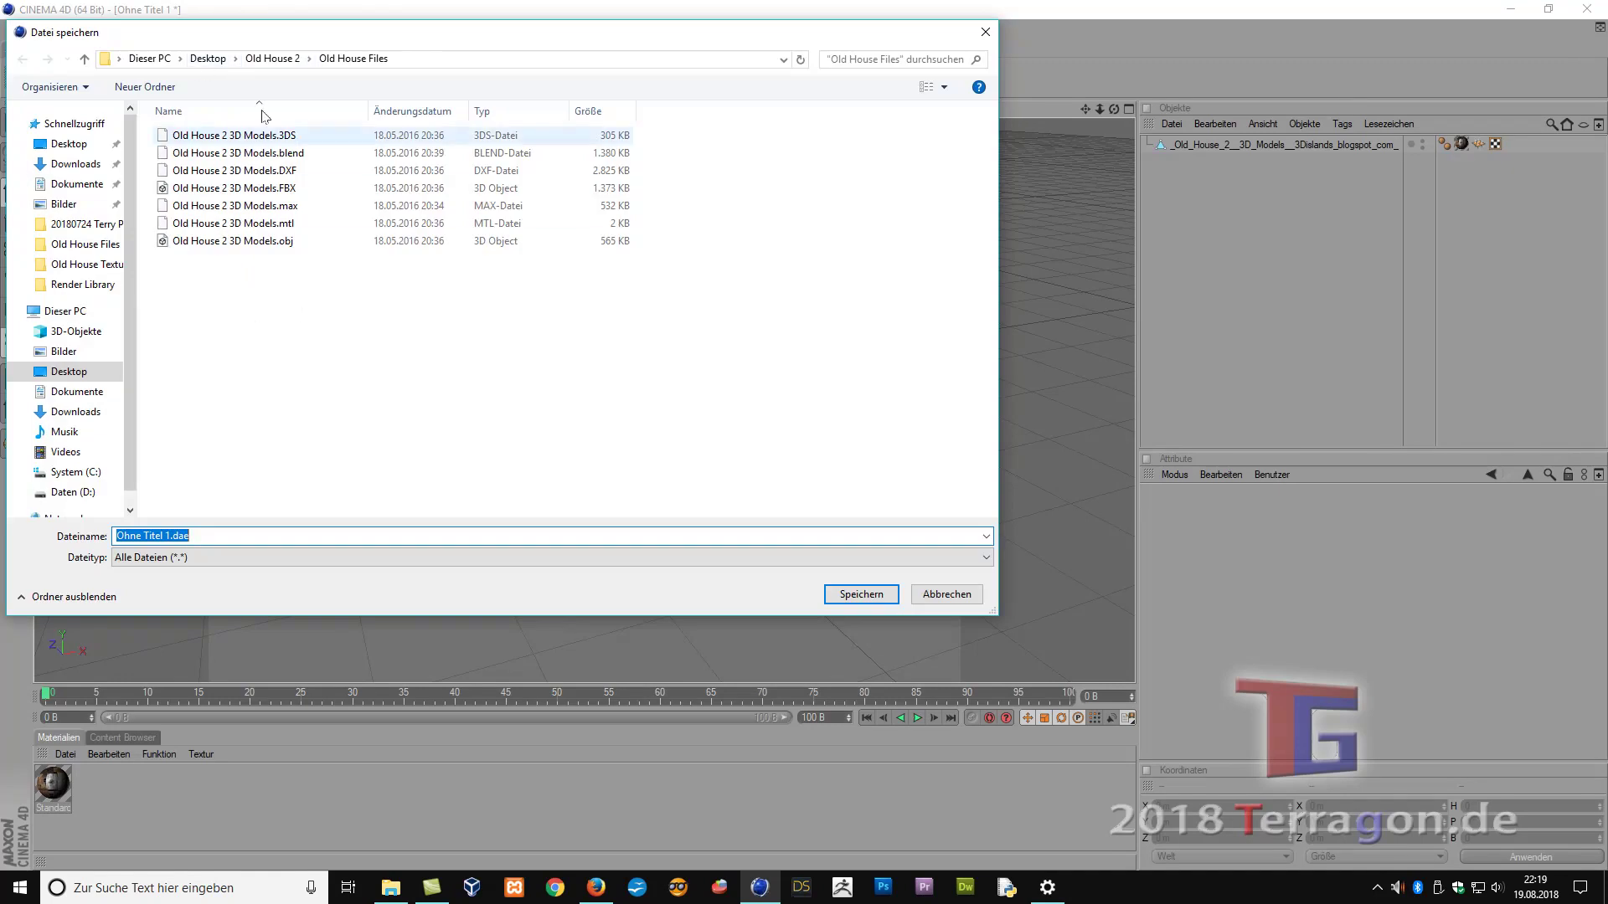
left_click(258, 241)
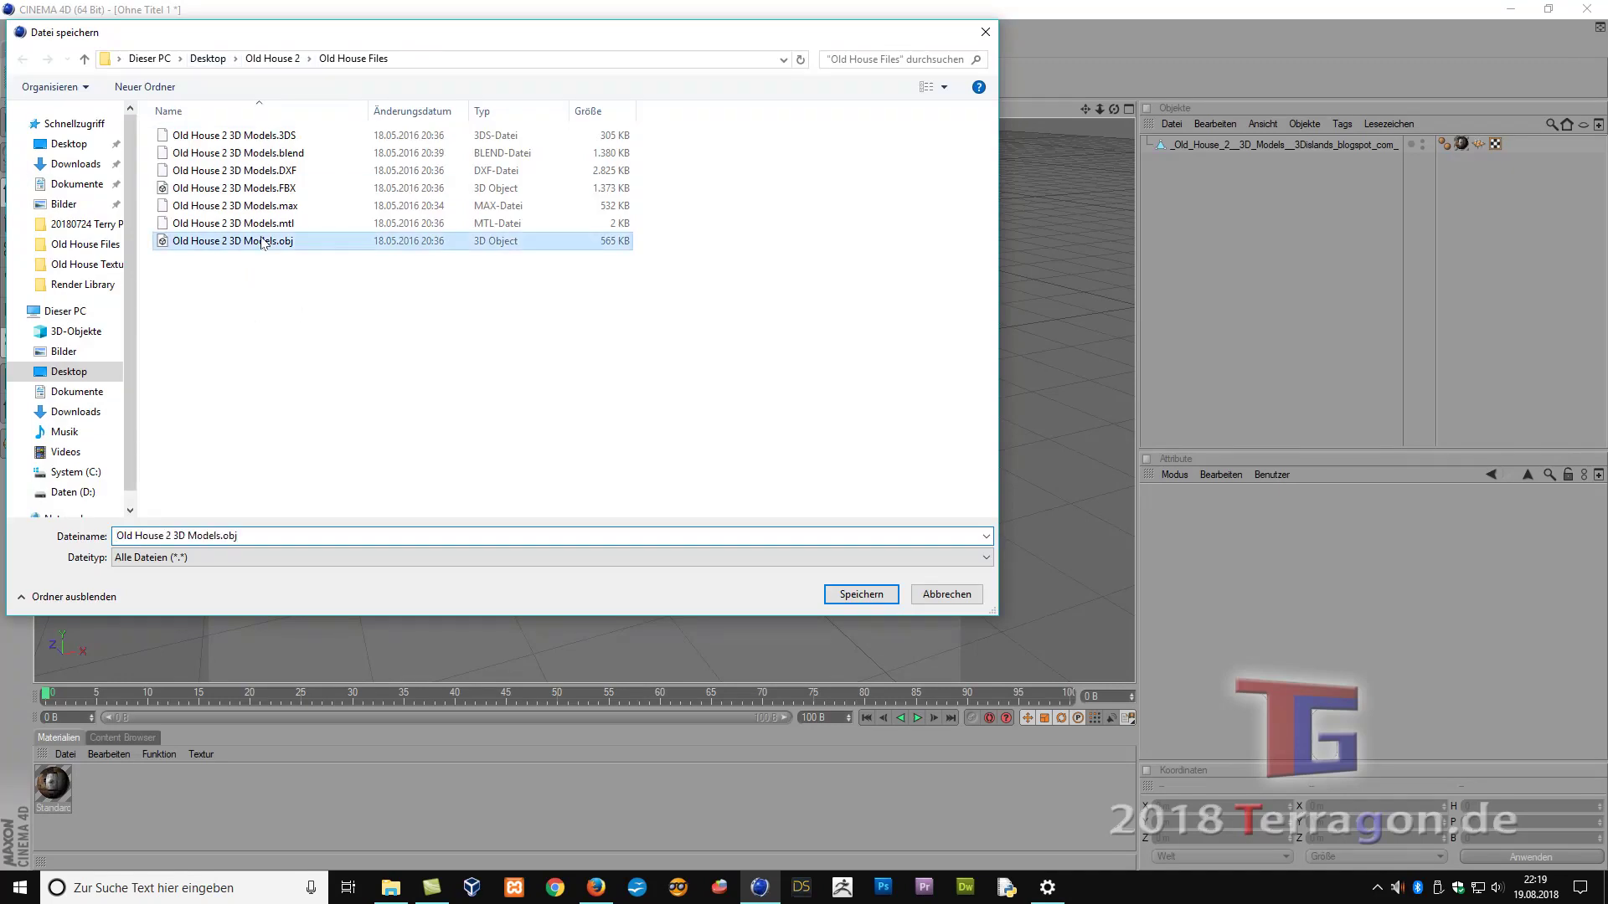
left_click(273, 529)
key("BackSpace")
key("BackSpace")
key("BackSpace")
key("BackSpace")
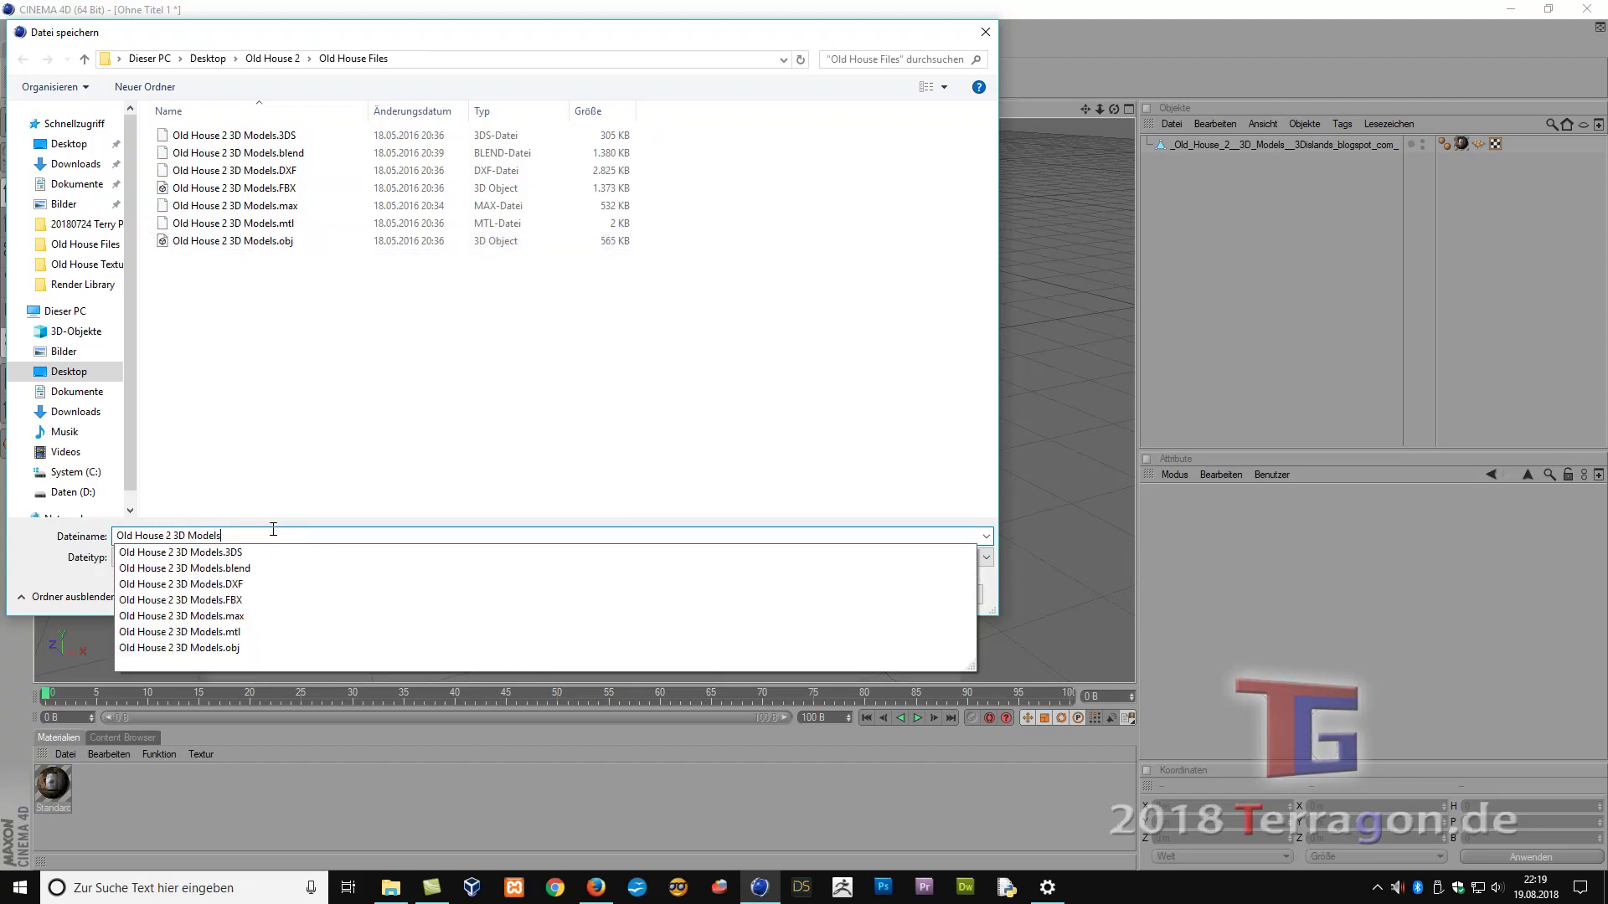
left_click(290, 506)
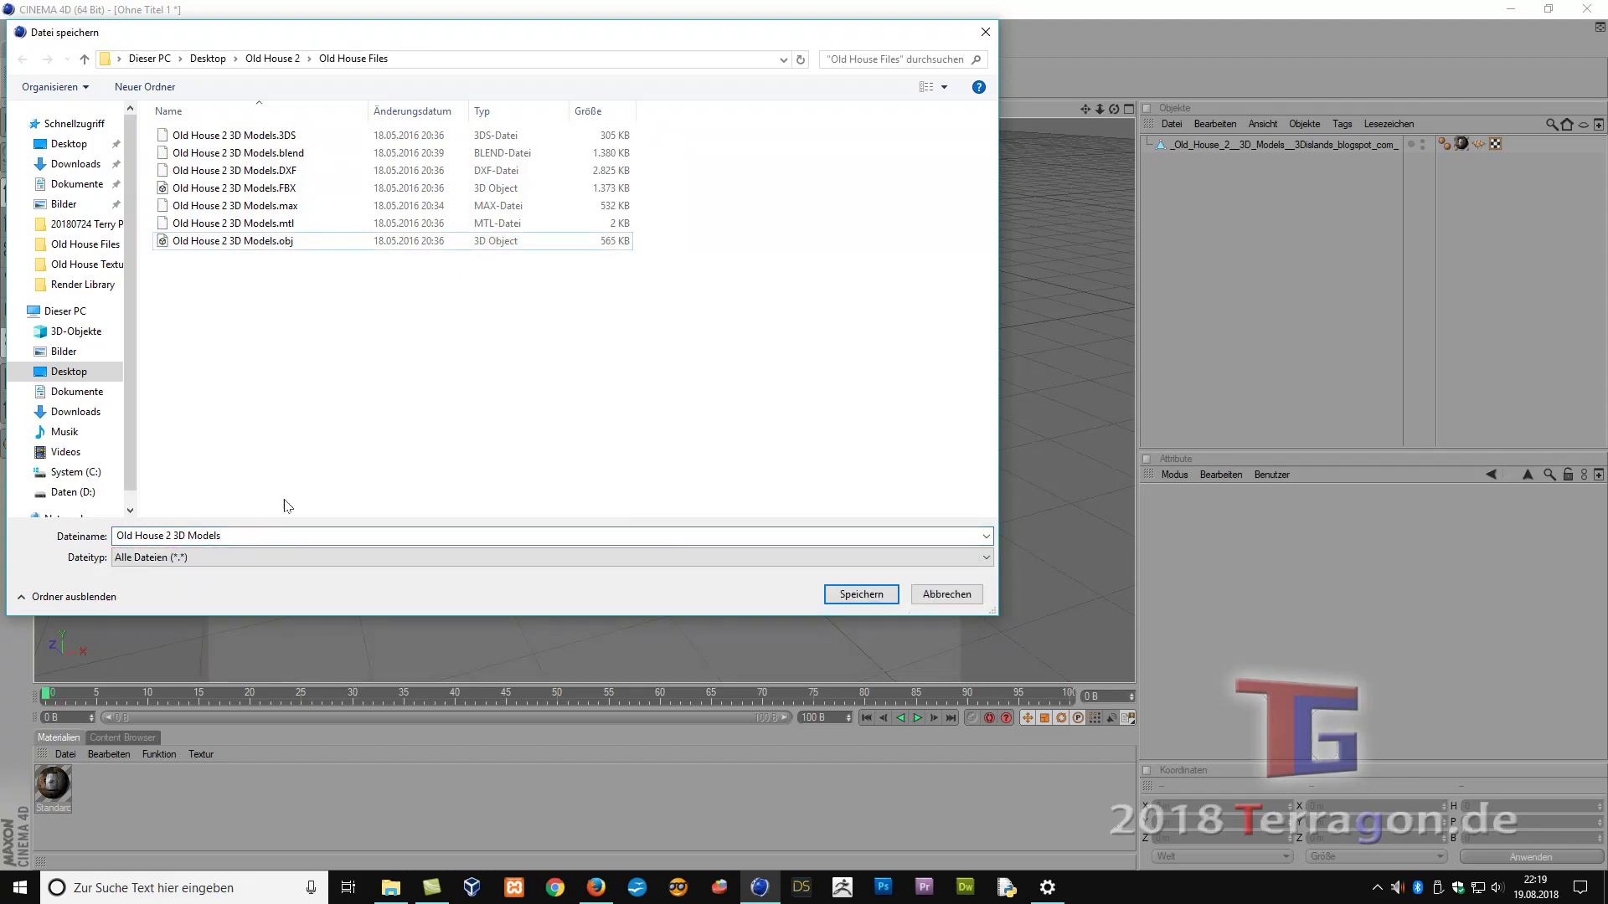
left_click(860, 595)
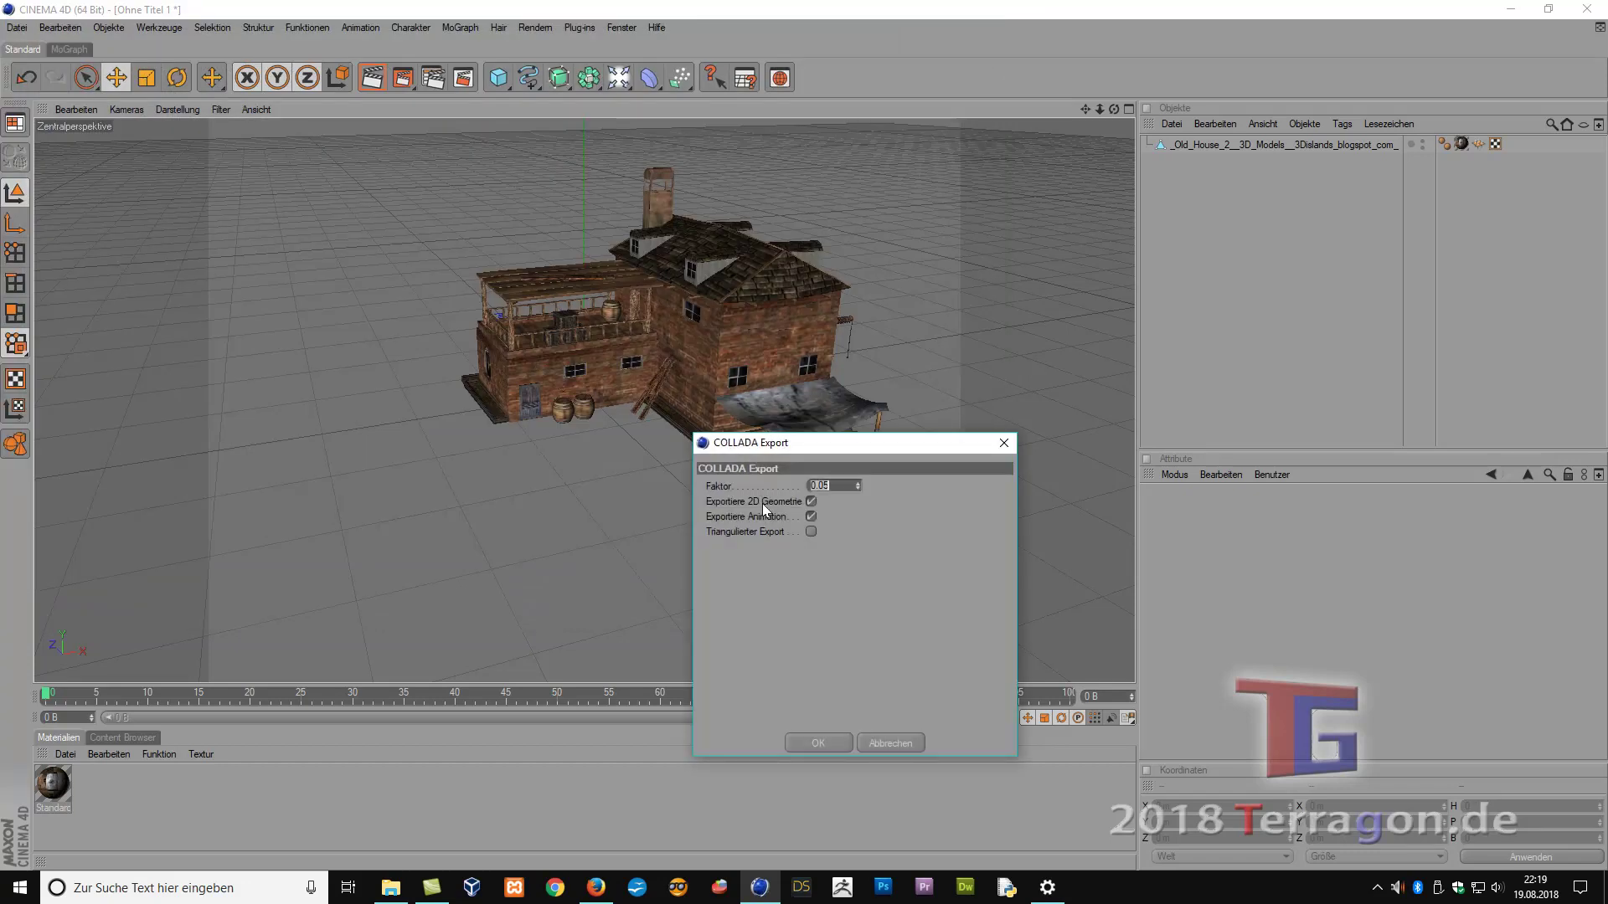
Confirm the COLLADA export settings with the scale factor at 0.05
left_click(828, 485)
left_click(816, 744)
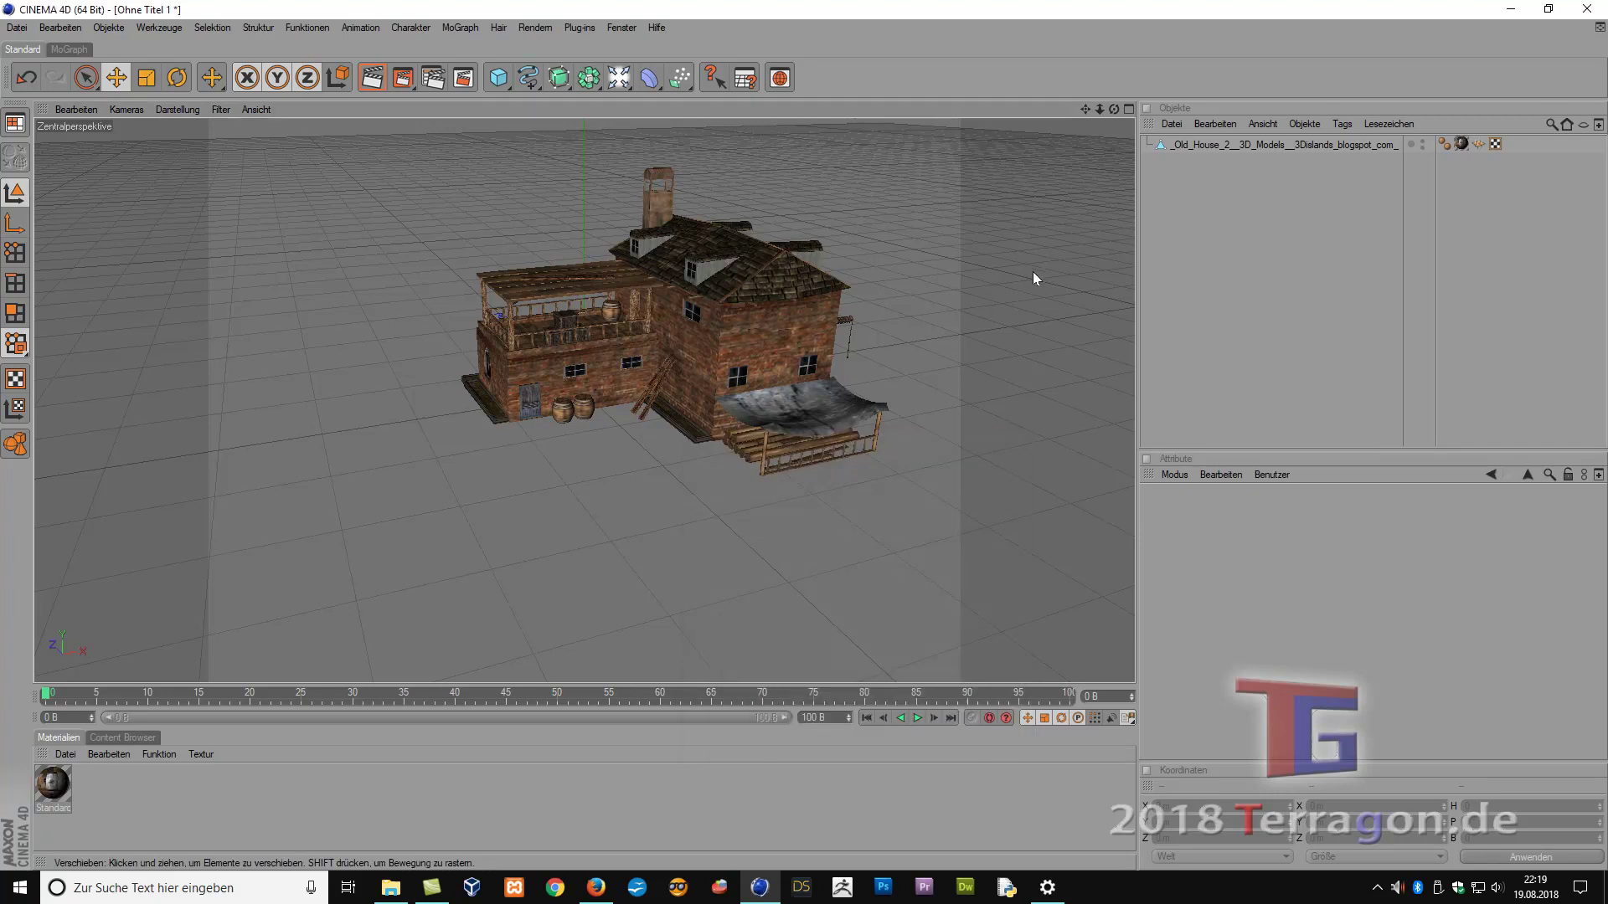
left_click(796, 885)
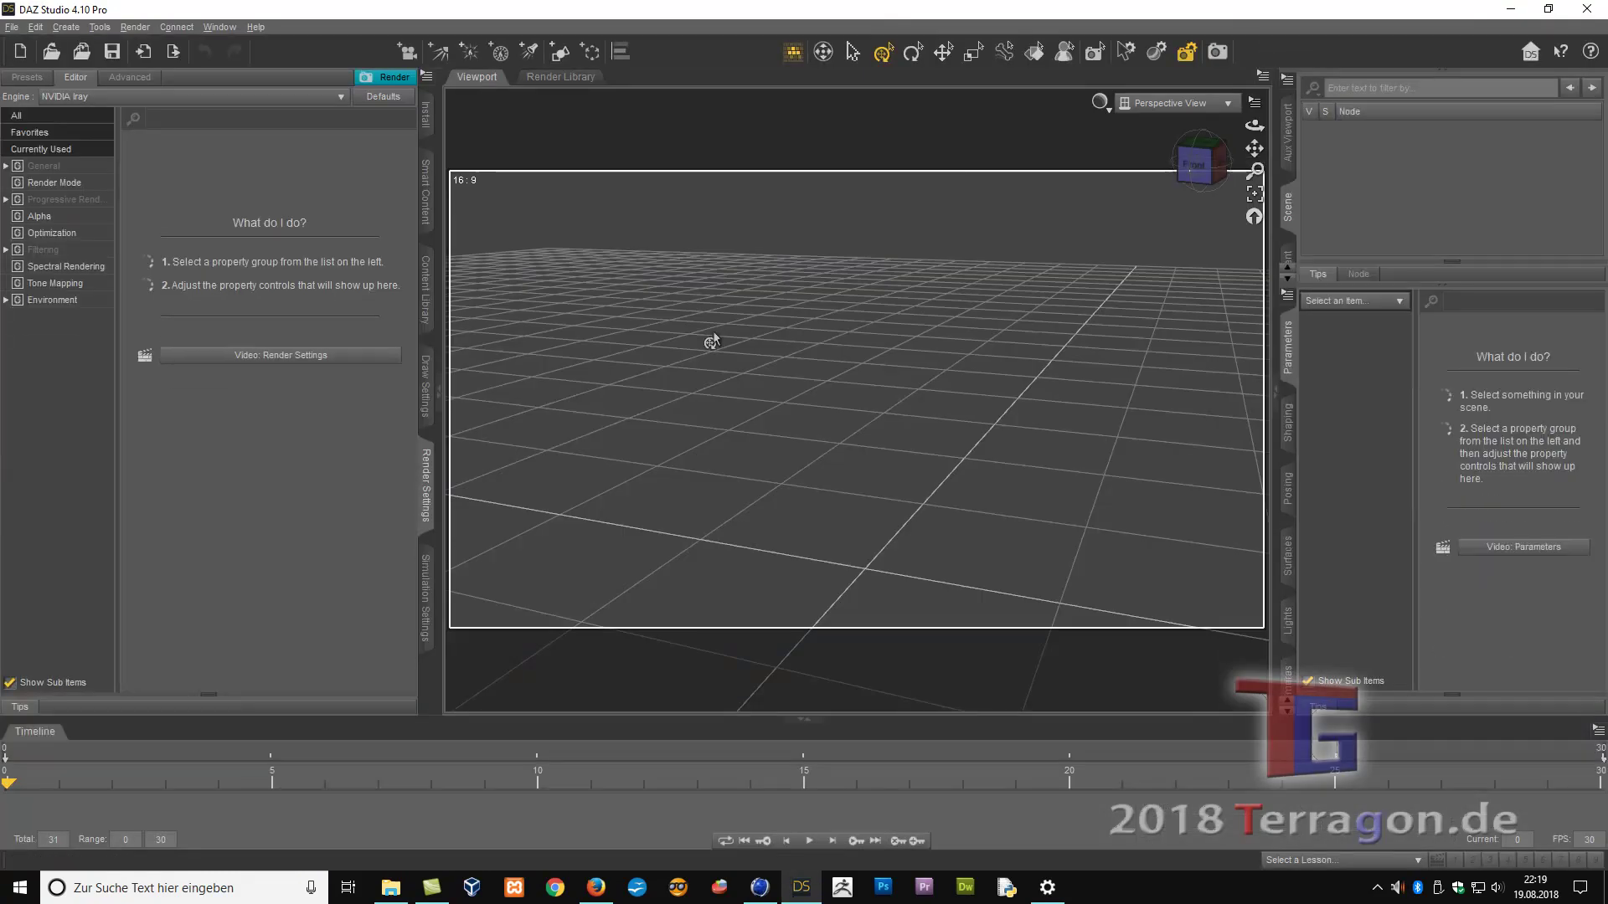
Import Old House 2 3D Models.dae from Desktop > Old House 2 > Old House Files
left_click(12, 30)
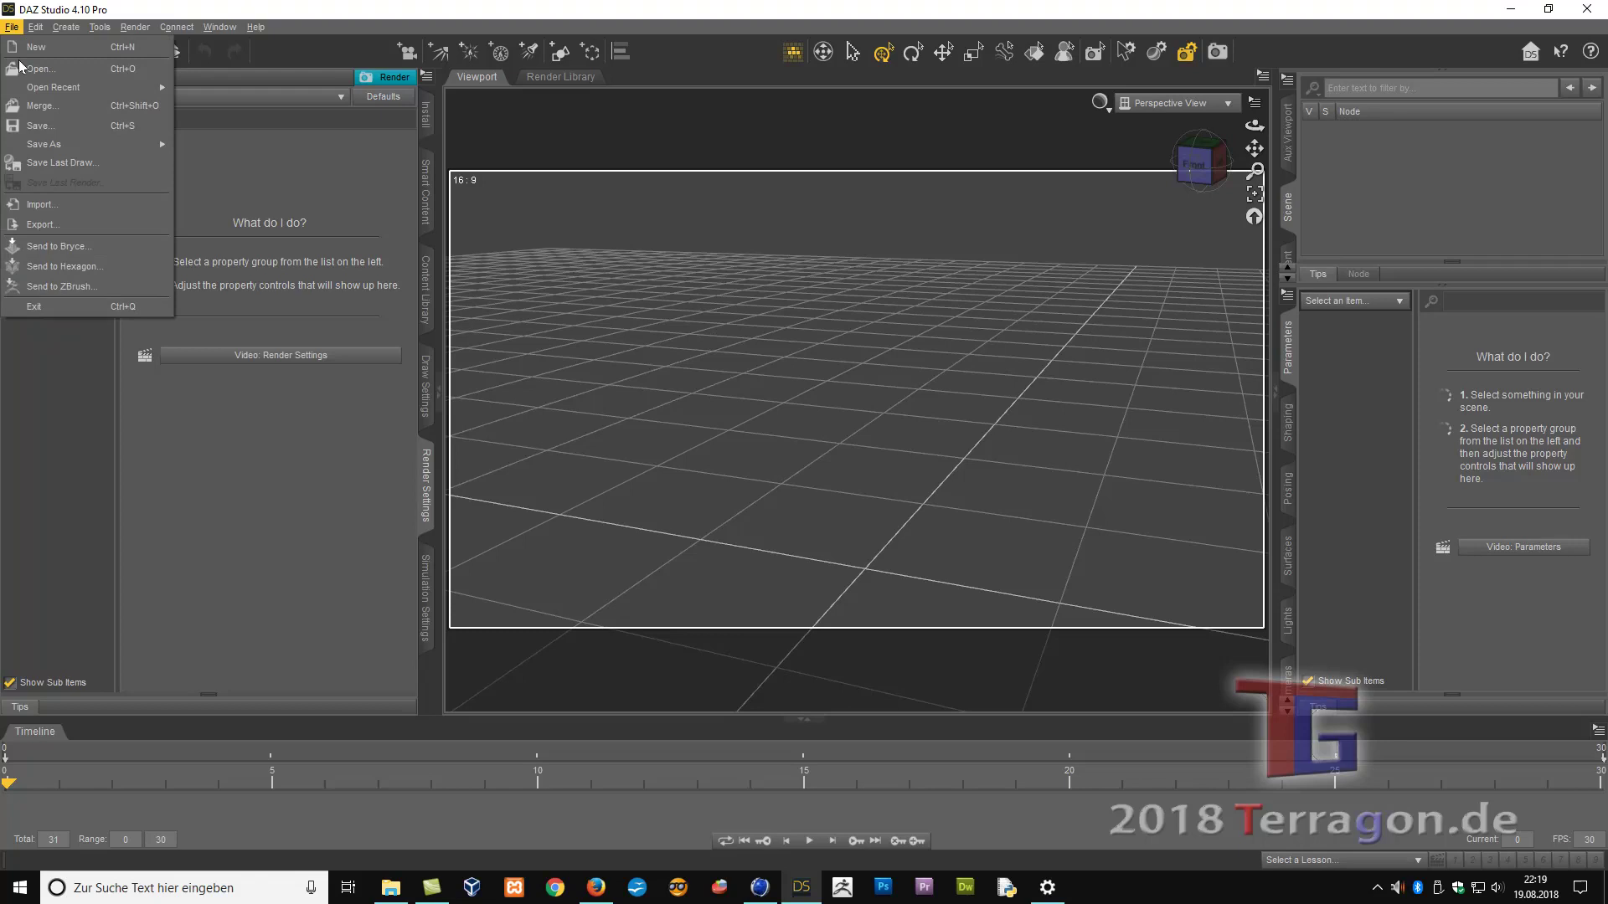
left_click(43, 204)
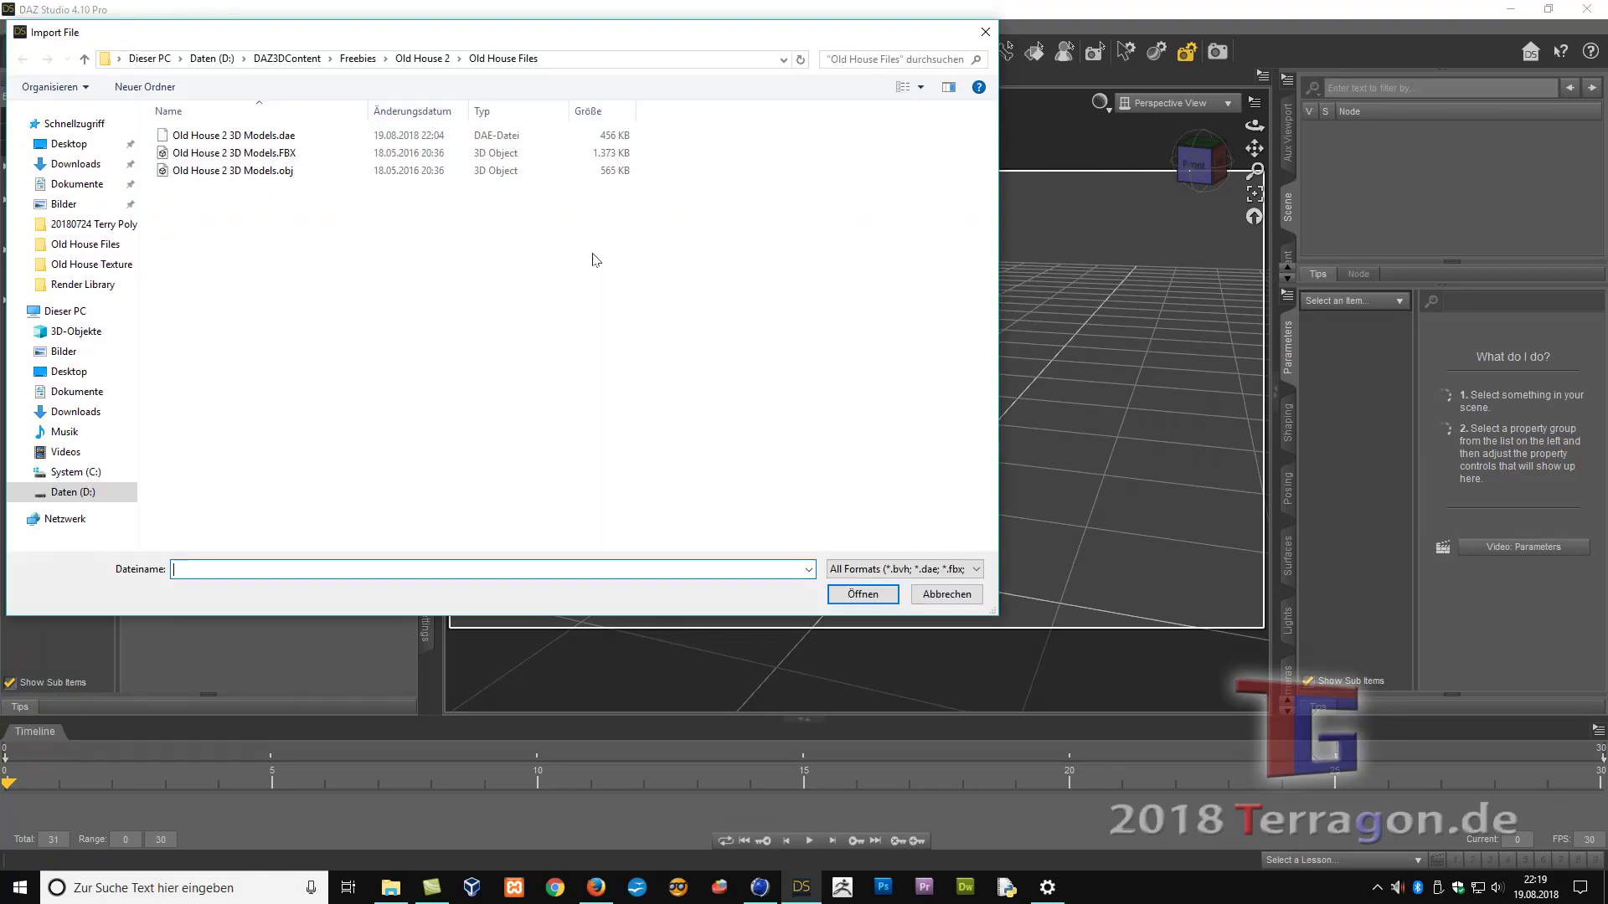
left_click(69, 144)
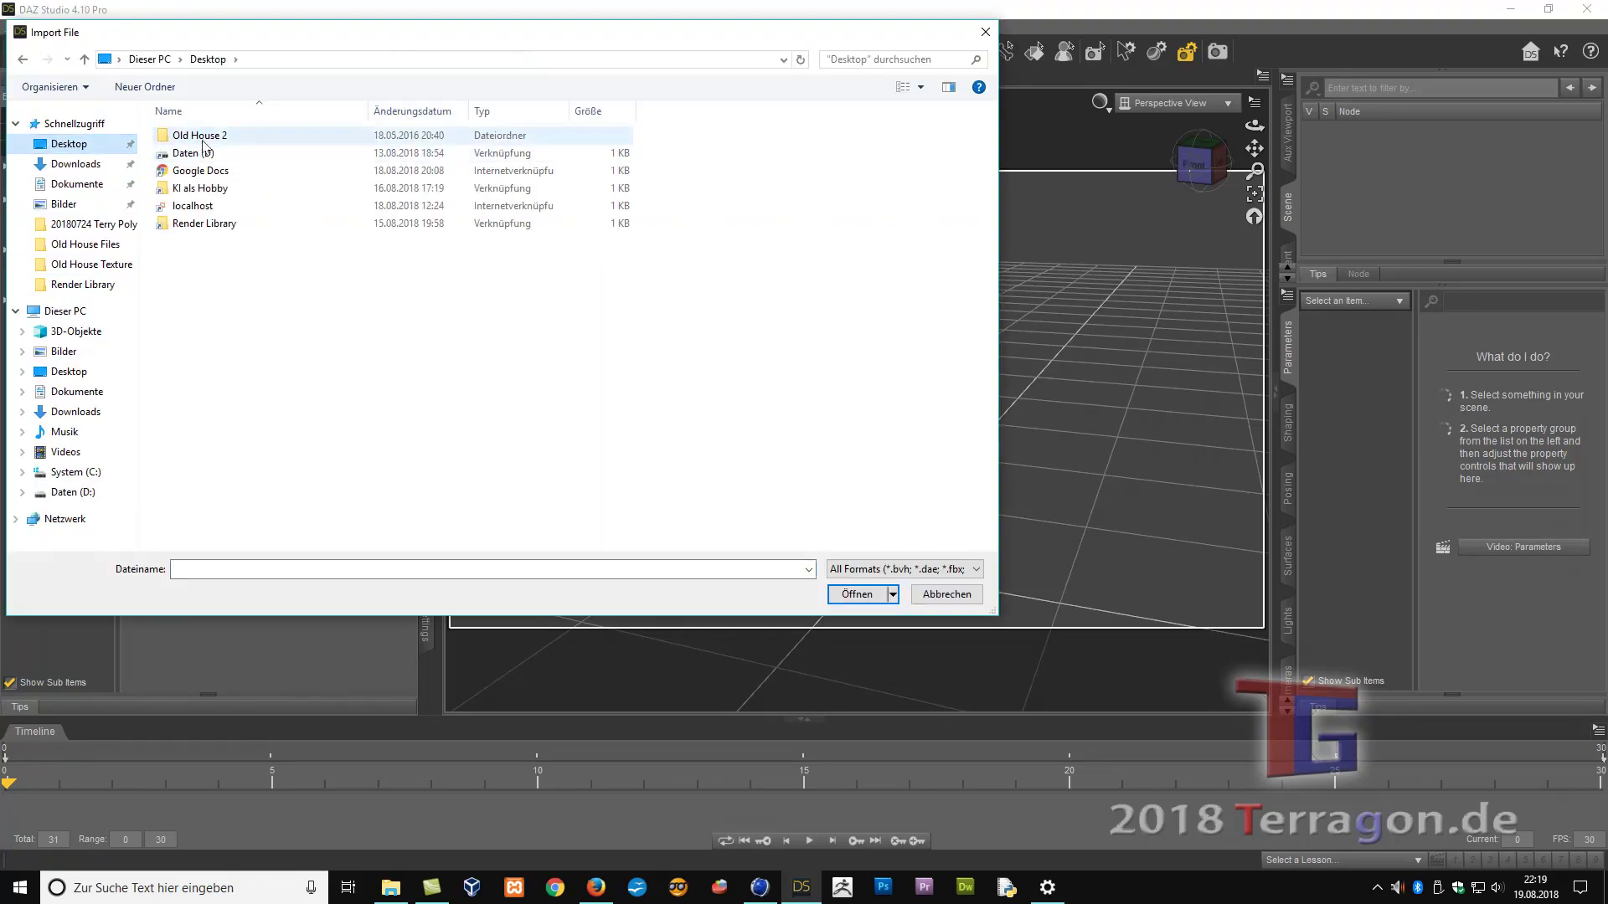
double_click(201, 136)
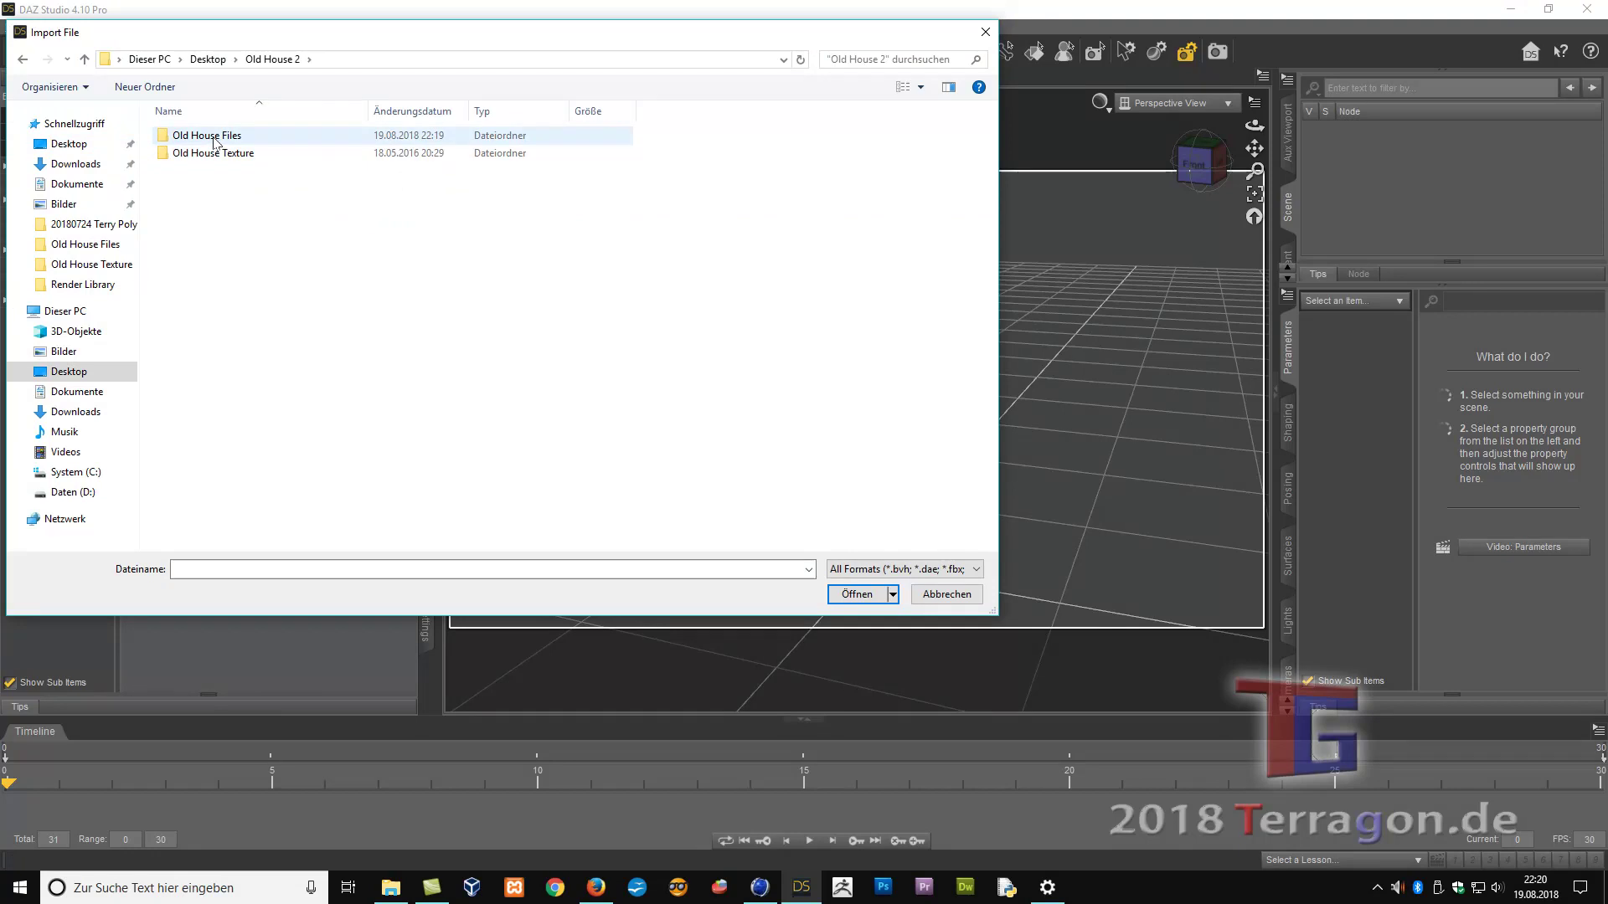
double_click(217, 140)
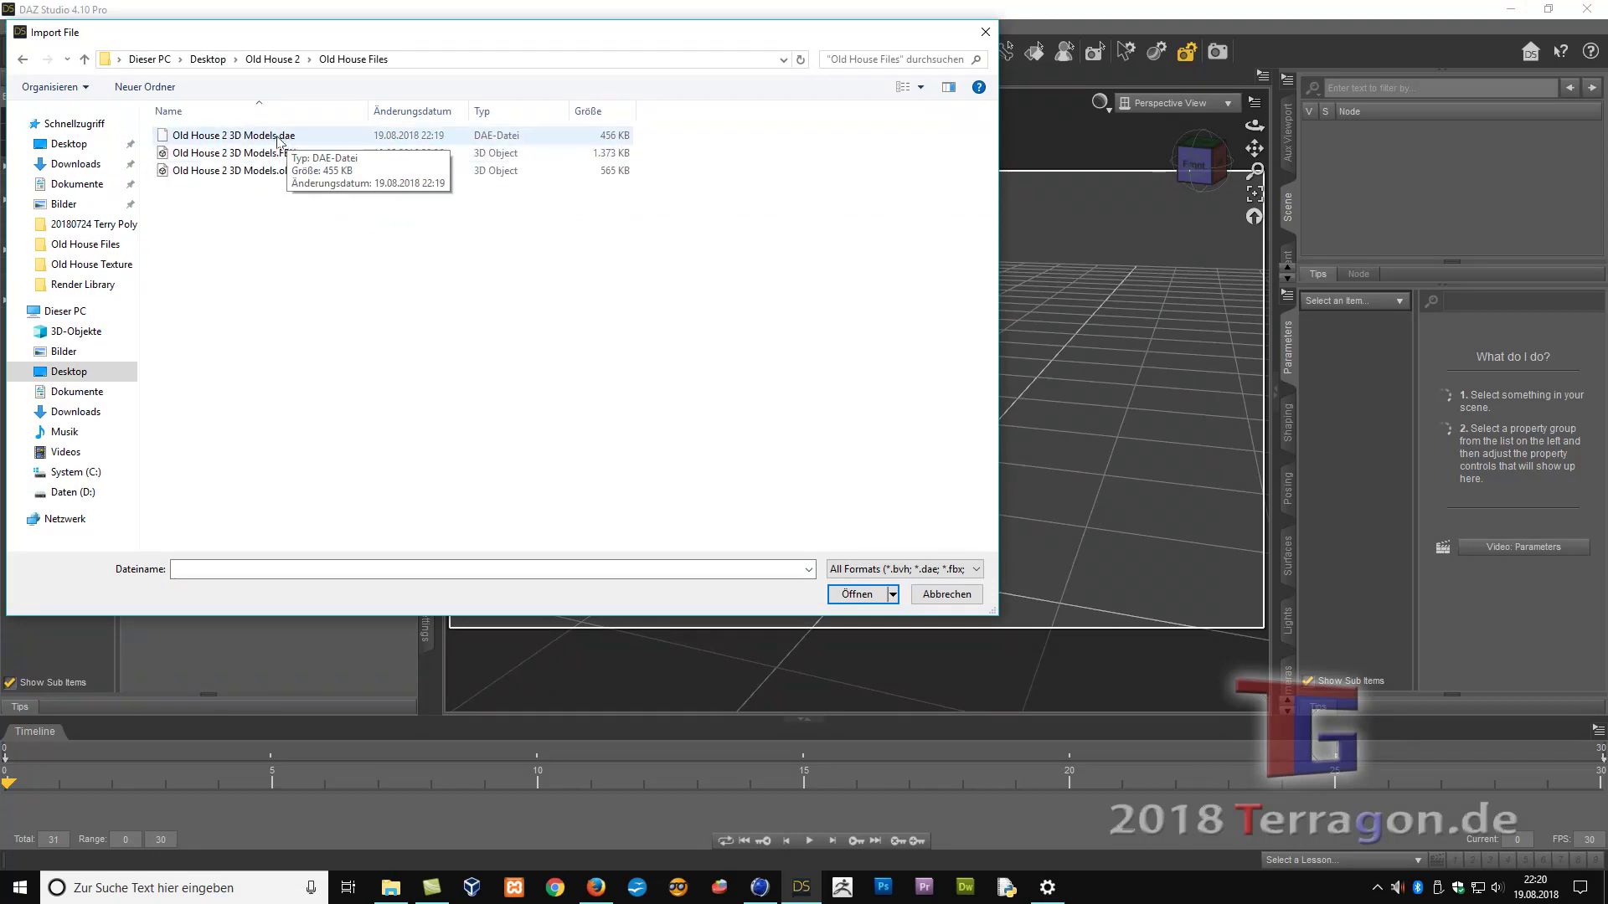
left_click(166, 142)
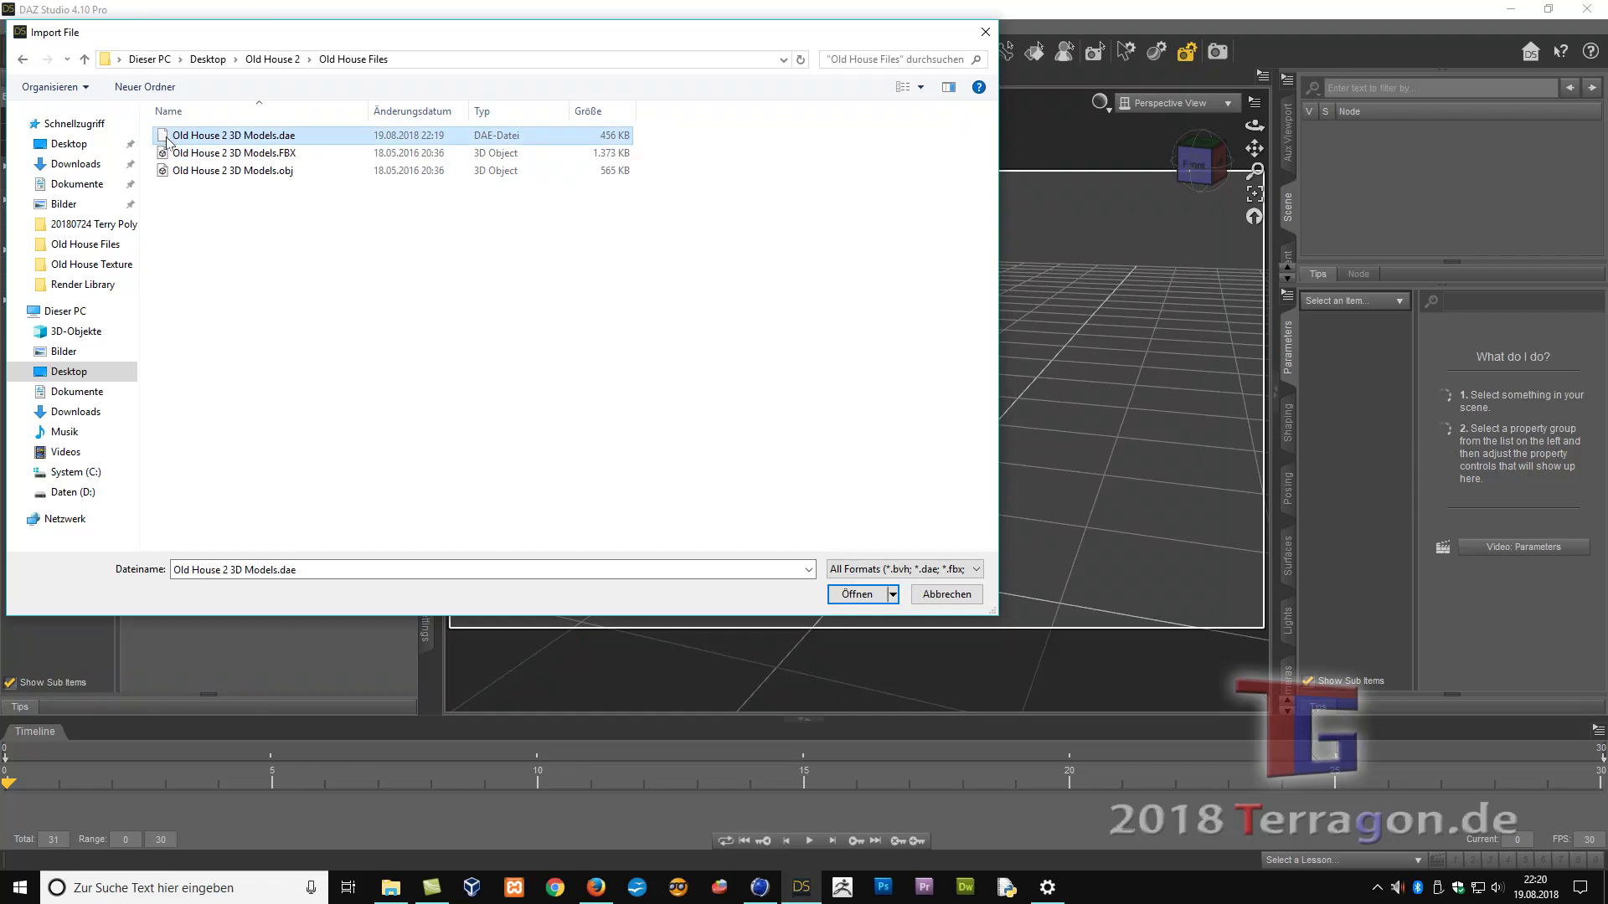
left_click(856, 595)
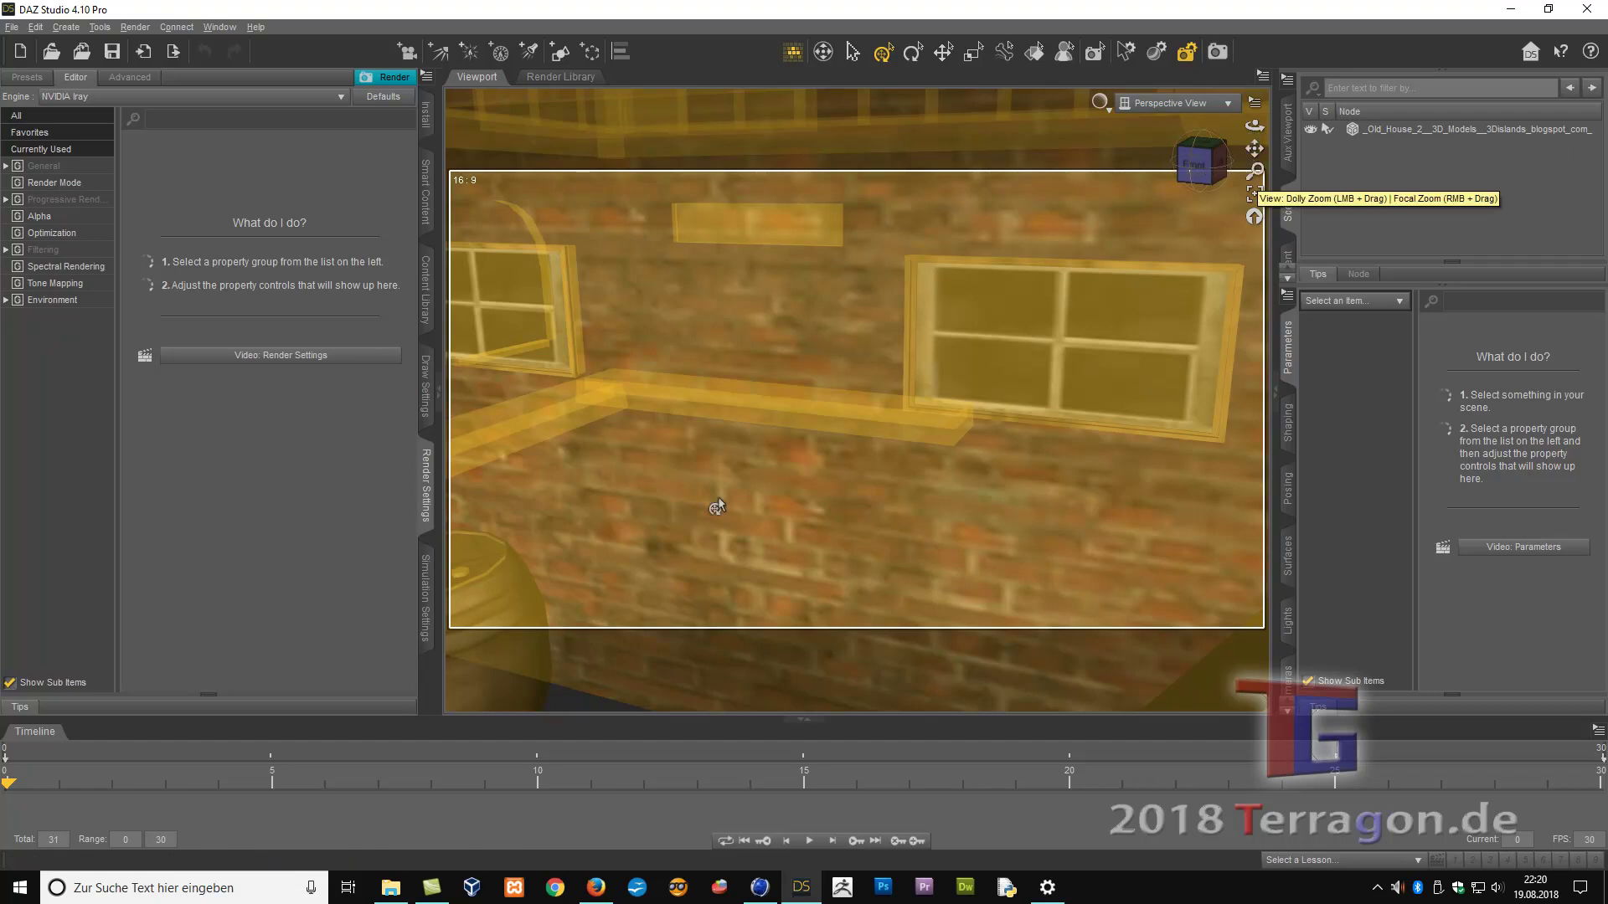
scroll(718, 497, "down", 3)
scroll(745, 479, "down", 3)
scroll(873, 423, "down", 3)
scroll(878, 417, "down", 3)
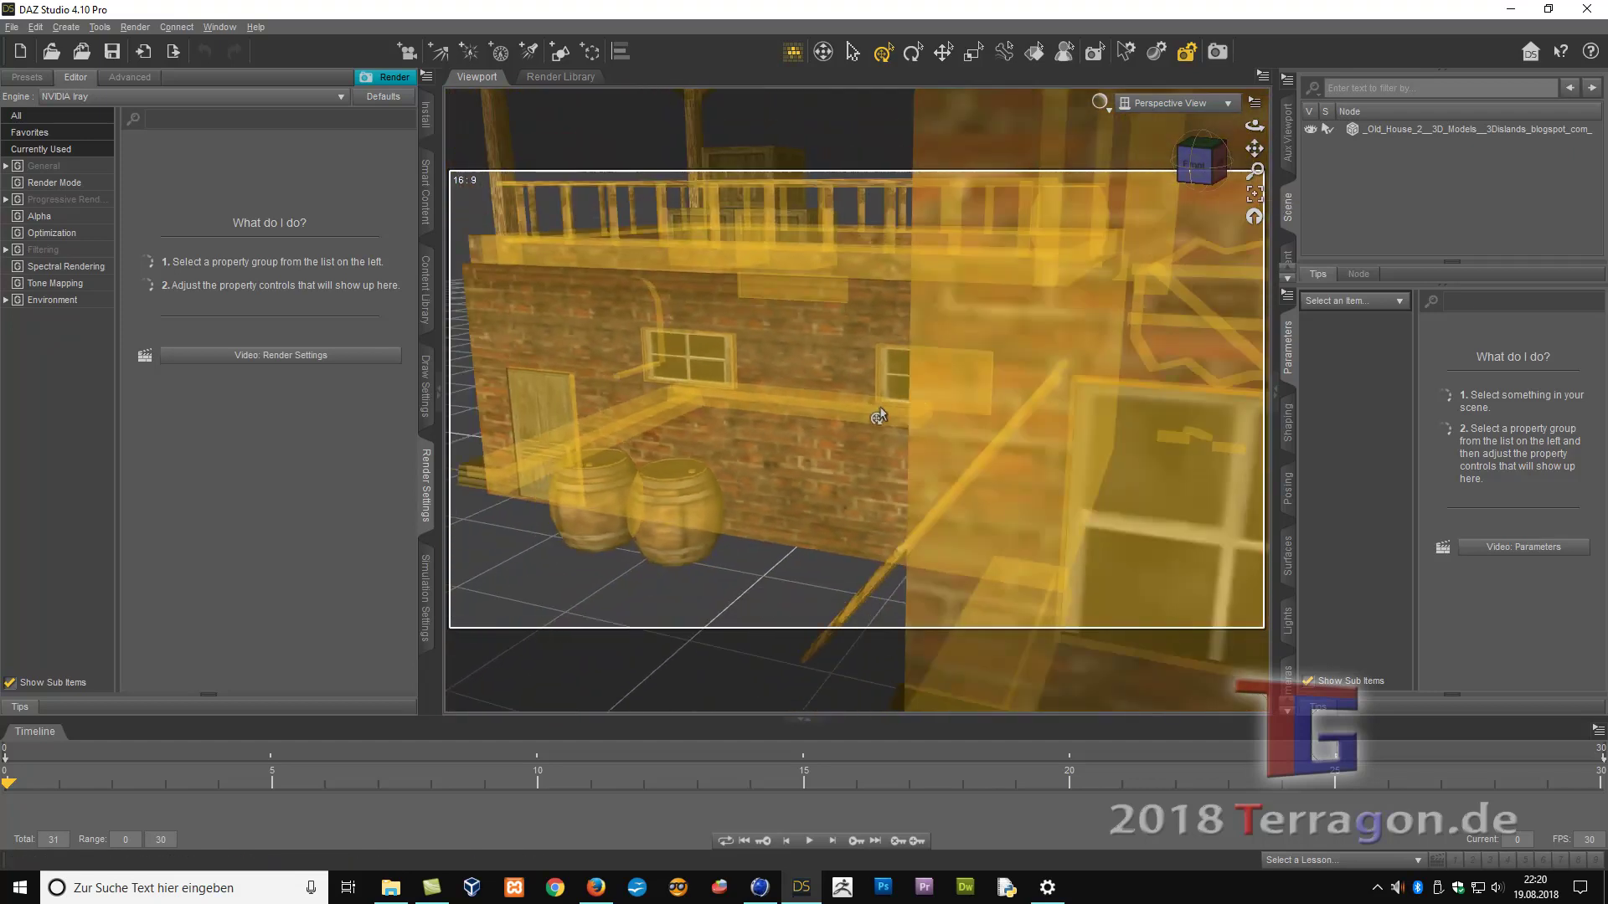
scroll(879, 418, "down", 3)
scroll(878, 417, "down", 2)
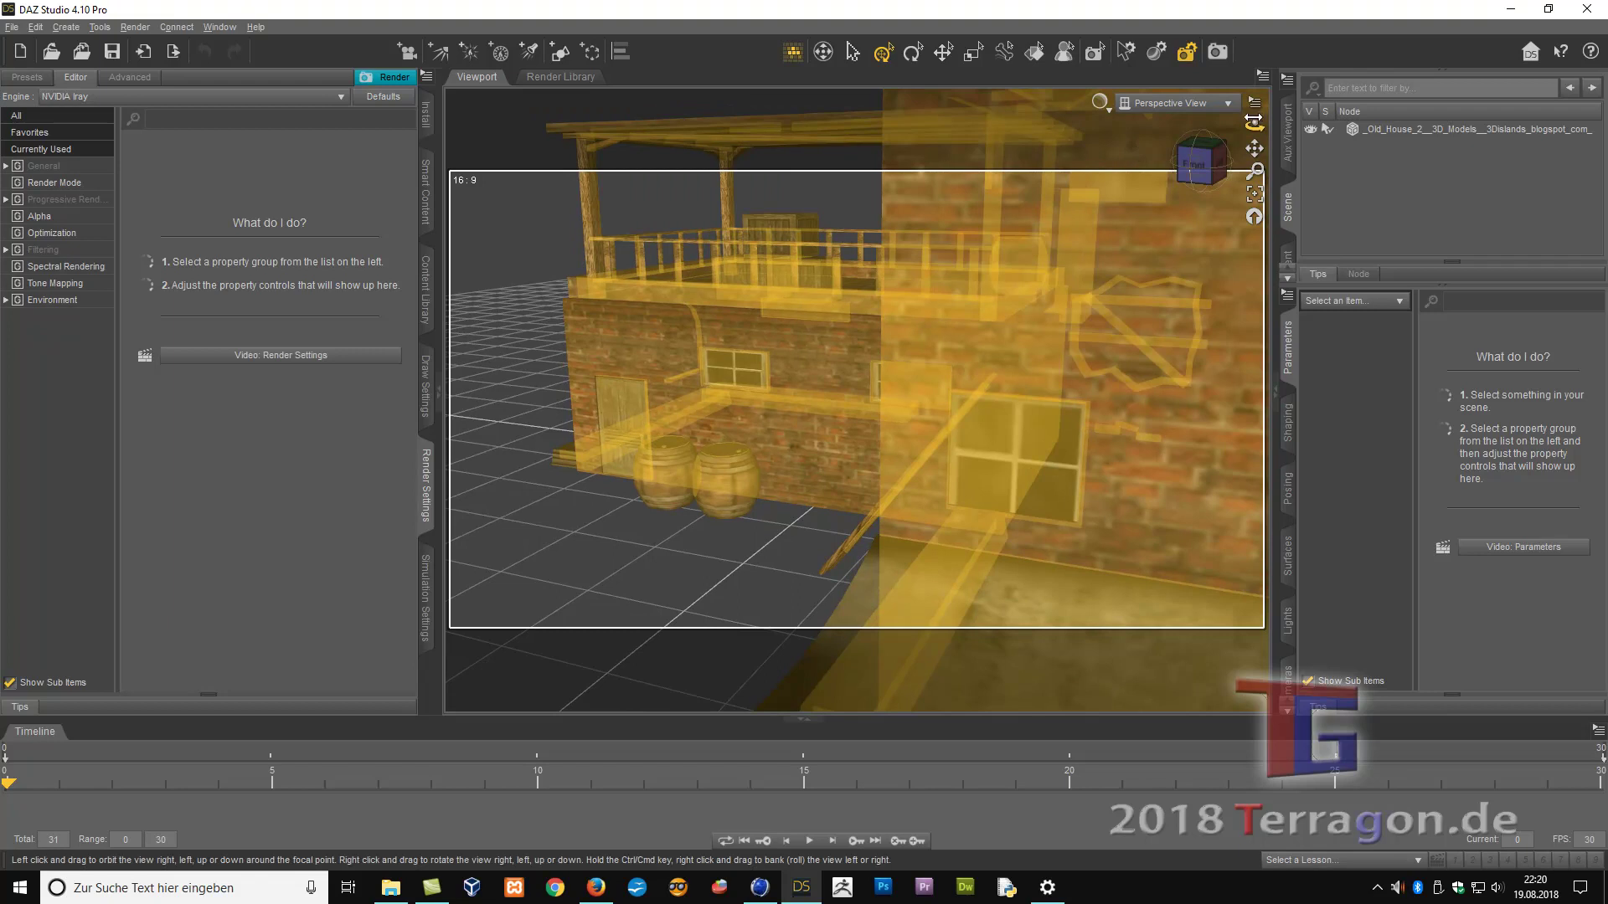
Orbit and pan the viewport to frame the whole house, balcony and barrels
left_click_drag(1255, 126, 1244, 126)
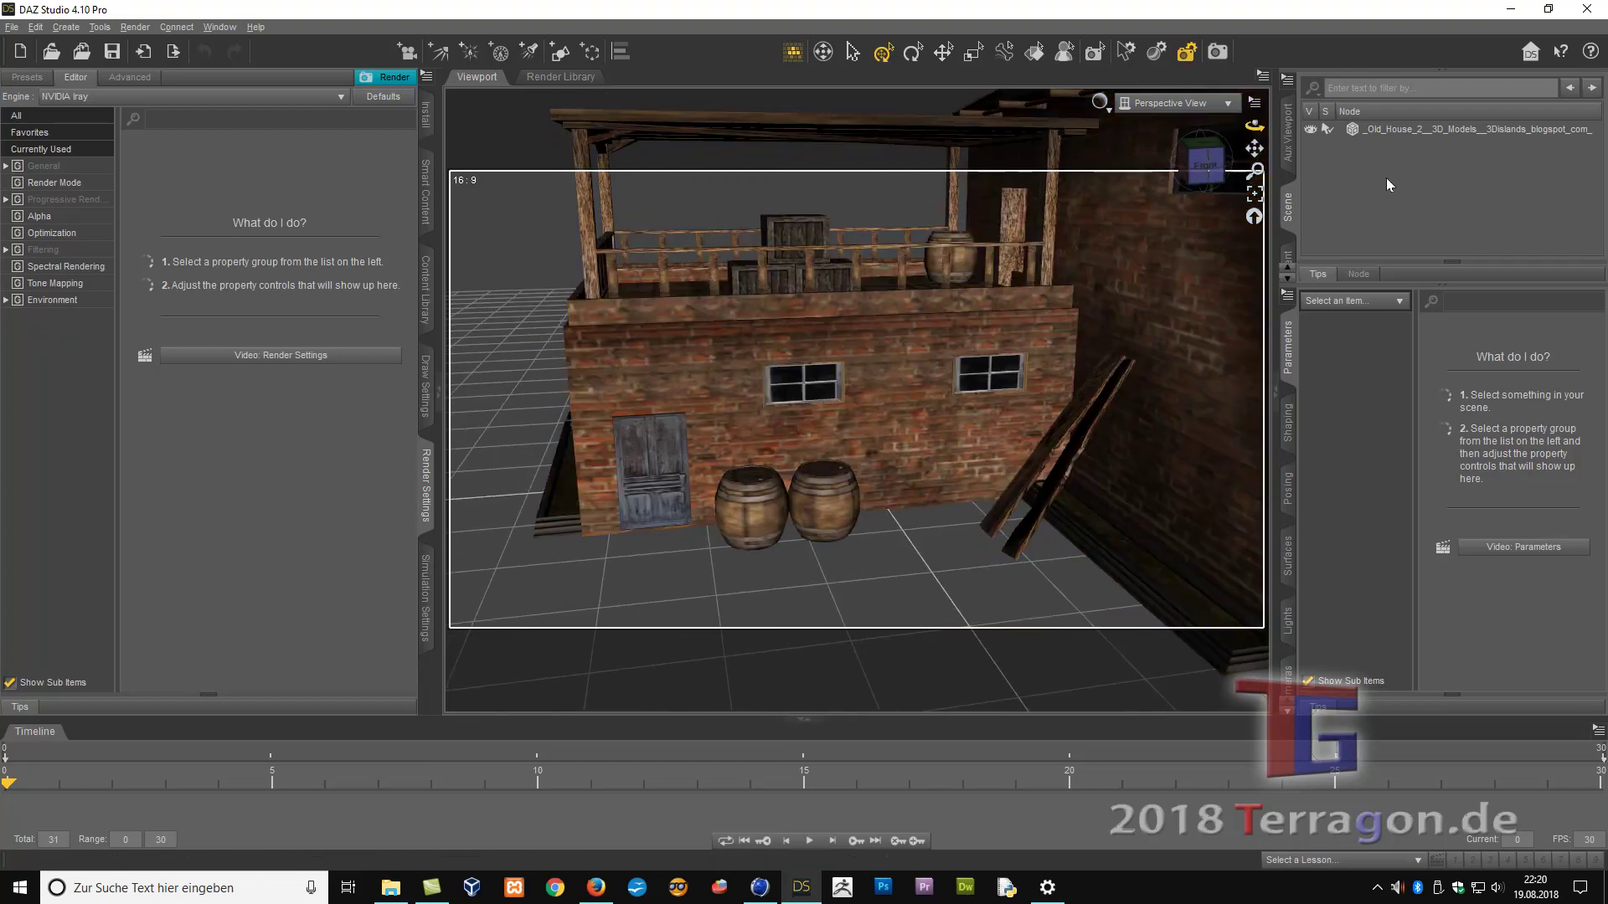
mouse_move(1243, 126)
left_mouse_down()
mouse_move(1238, 167)
mouse_move(1248, 145)
left_mouse_up()
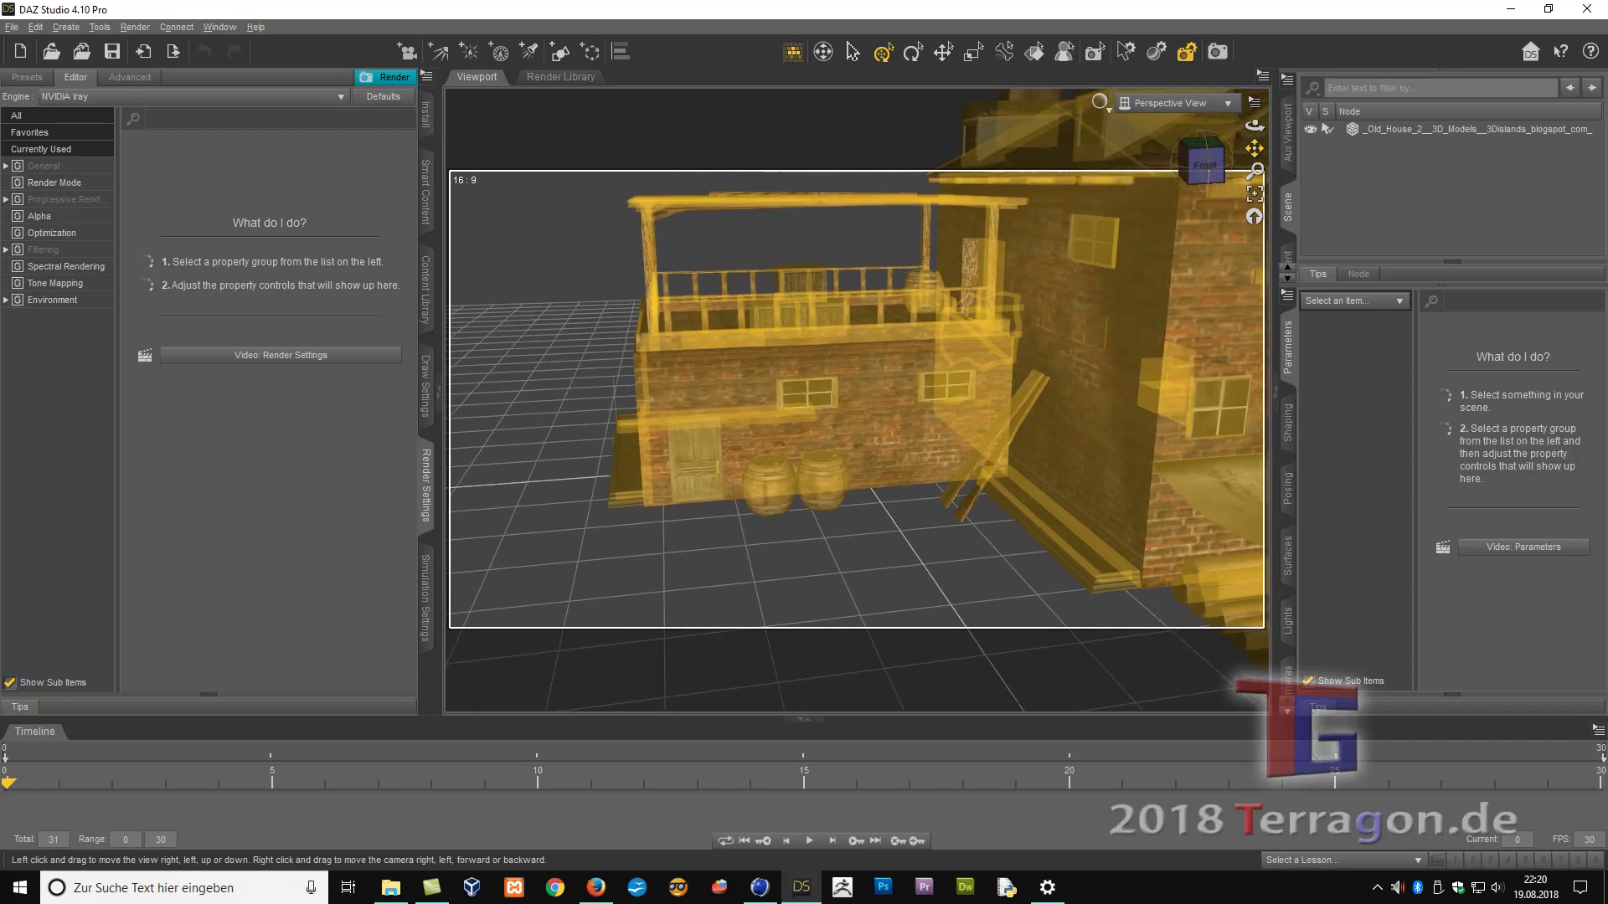
left_click_drag(1248, 144, 1254, 148)
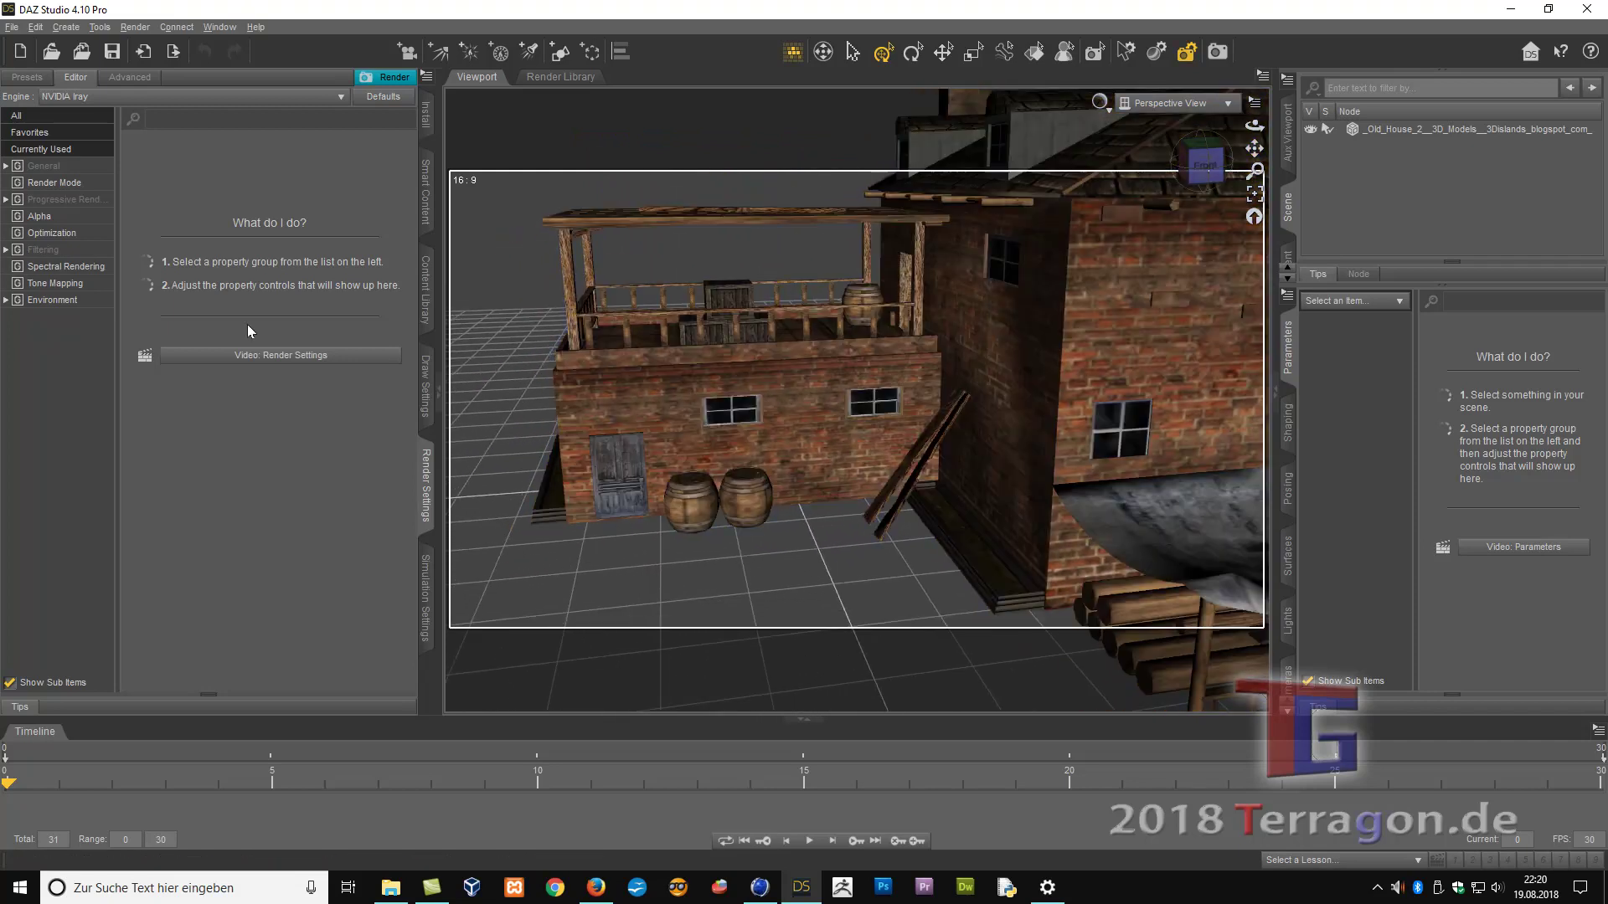
Merge the scene file '20180812 Lanova Cosplay V1.duf' into the house scene
left_click(16, 35)
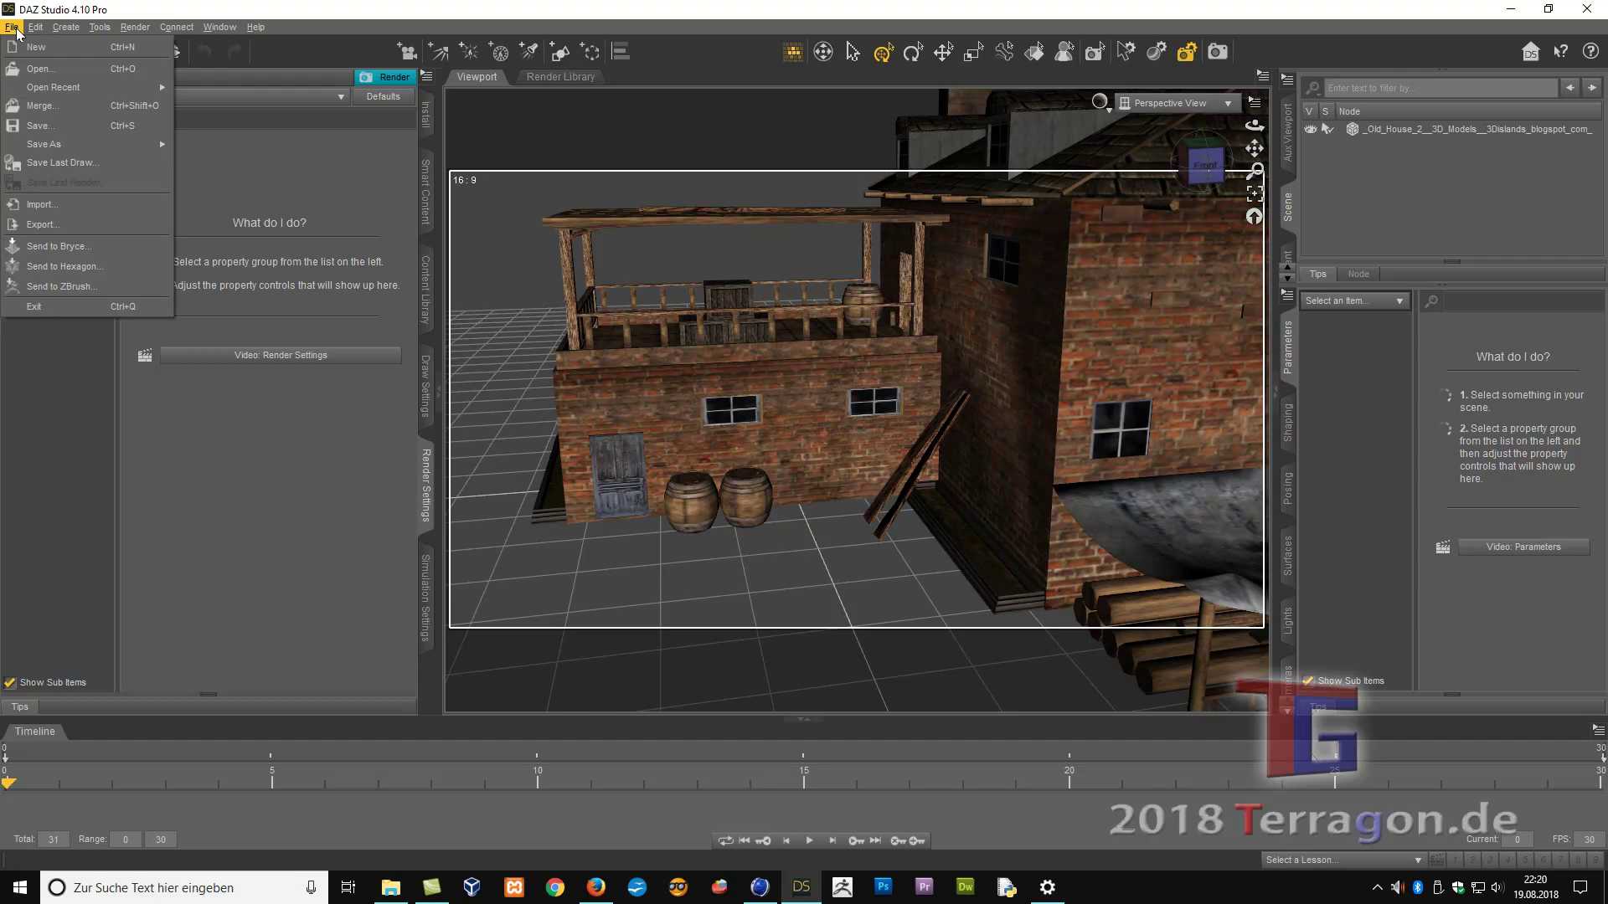
left_click(45, 115)
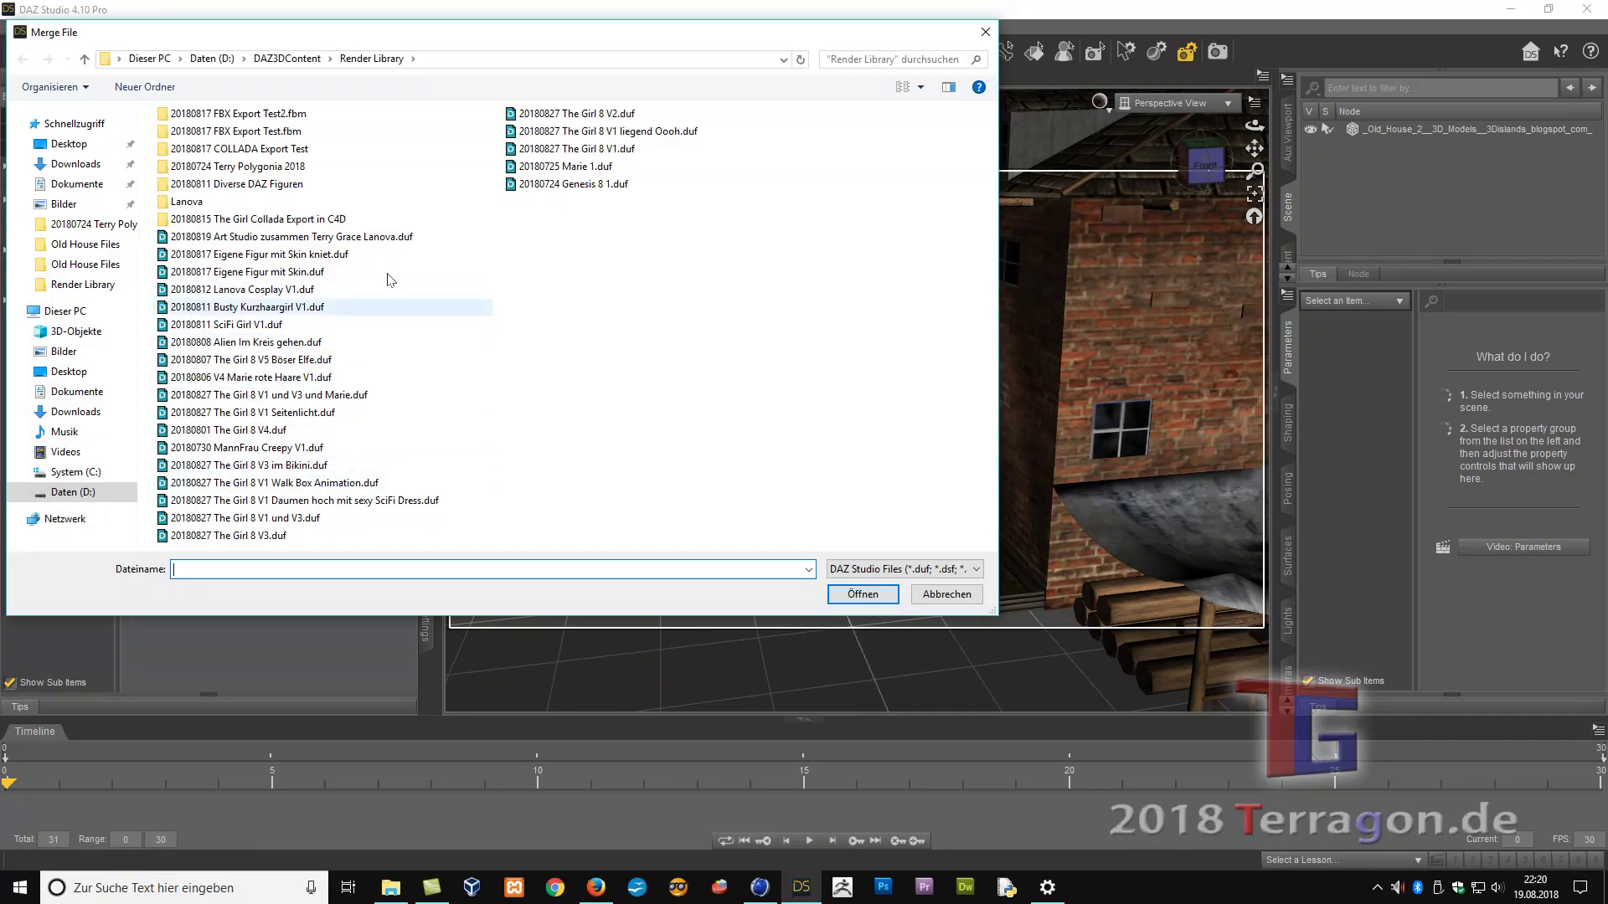
left_click(268, 292)
double_click(267, 291)
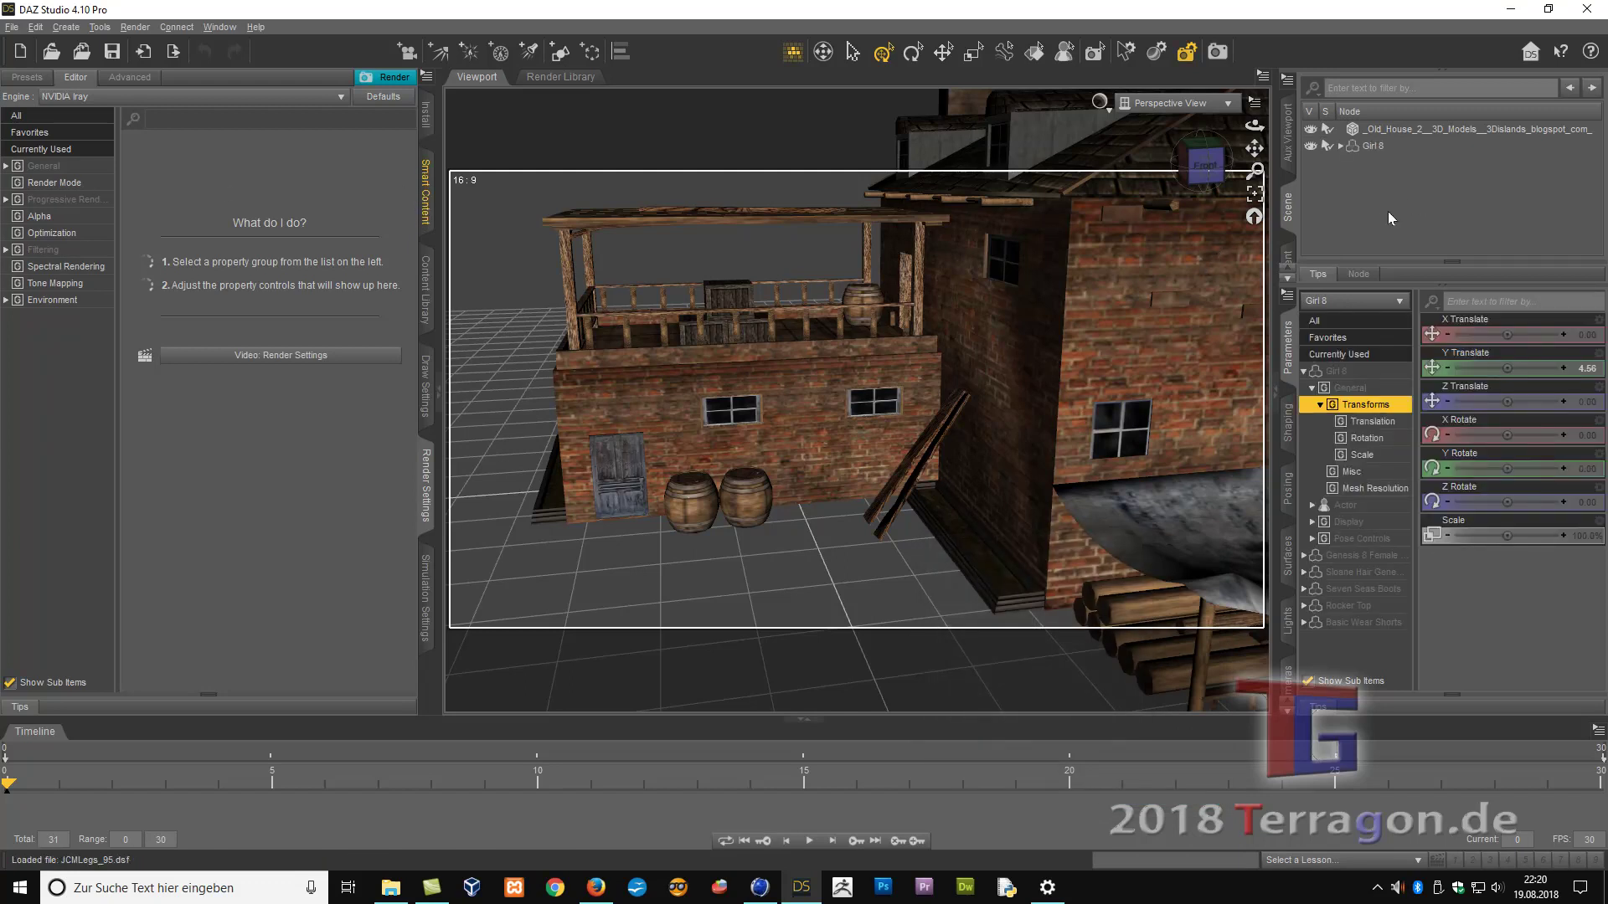
Move Girl 8 forward along Z onto the floor beside the barrels
left_click(1372, 149)
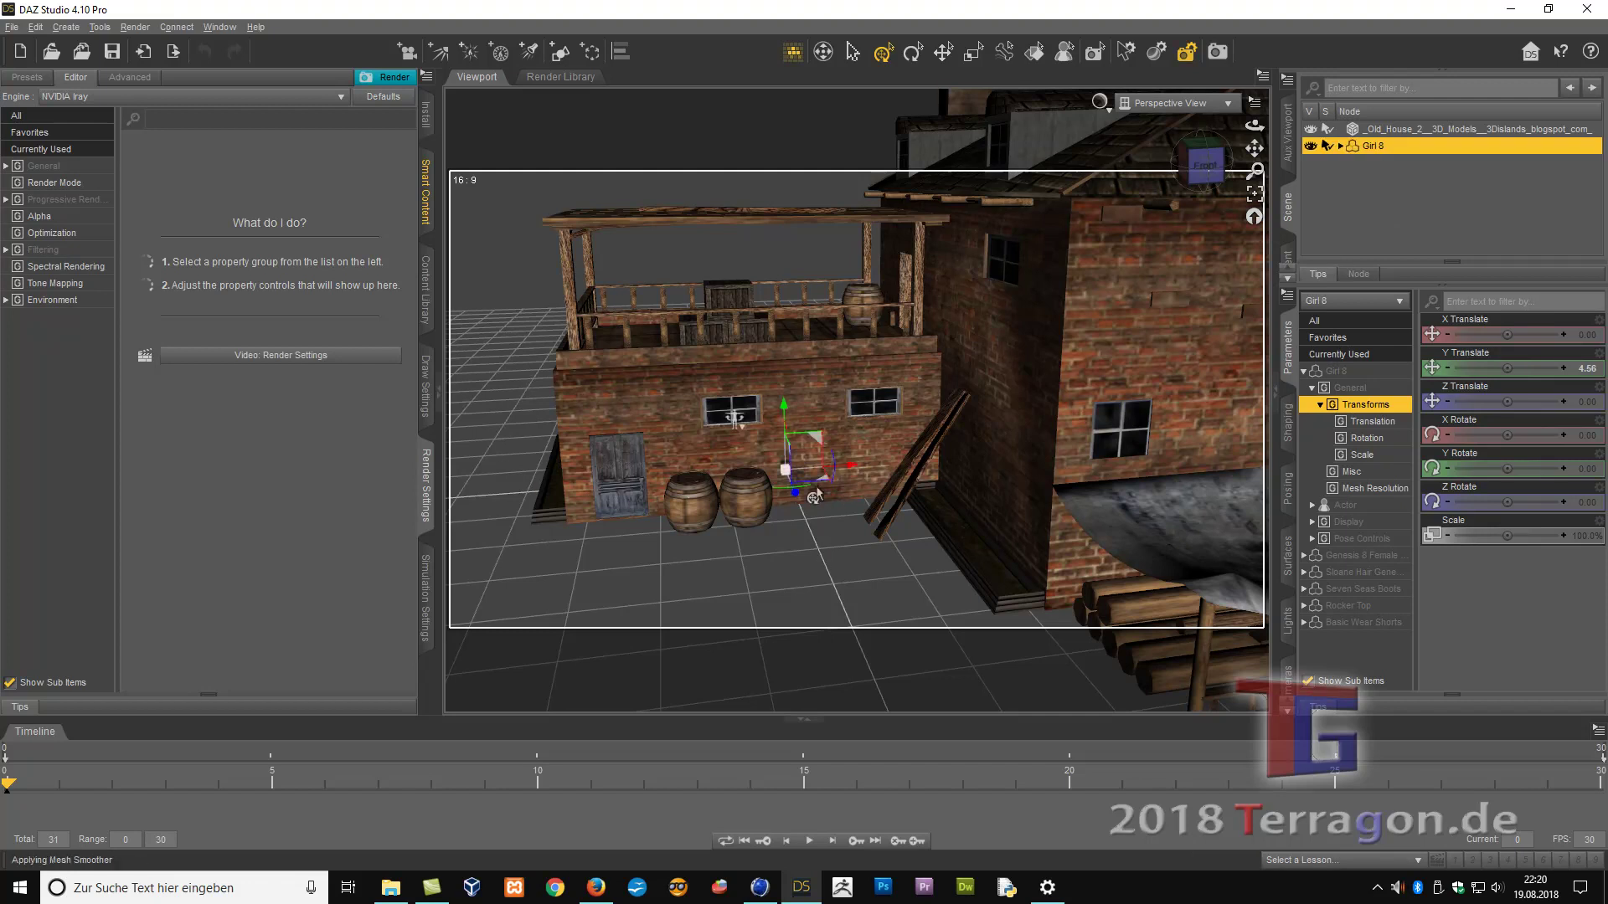
left_click_drag(794, 505, 806, 631)
left_click(1521, 179)
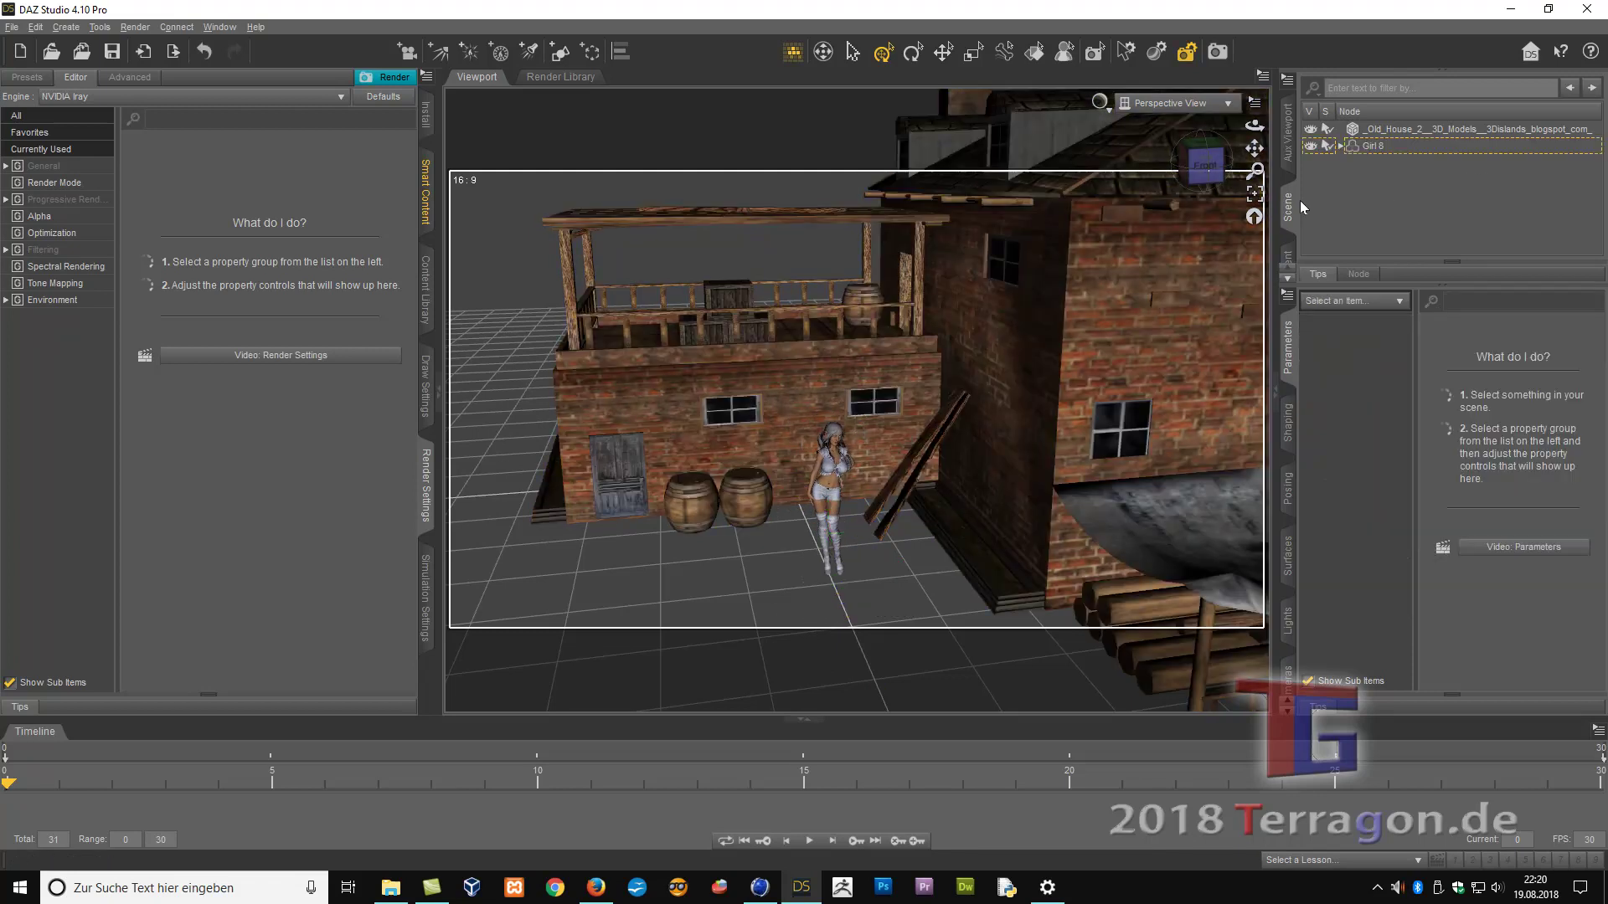
Orbit closer to the house interior and turn Girl 8 to about -50 Y rotation
left_click_drag(1253, 123, 814, 430)
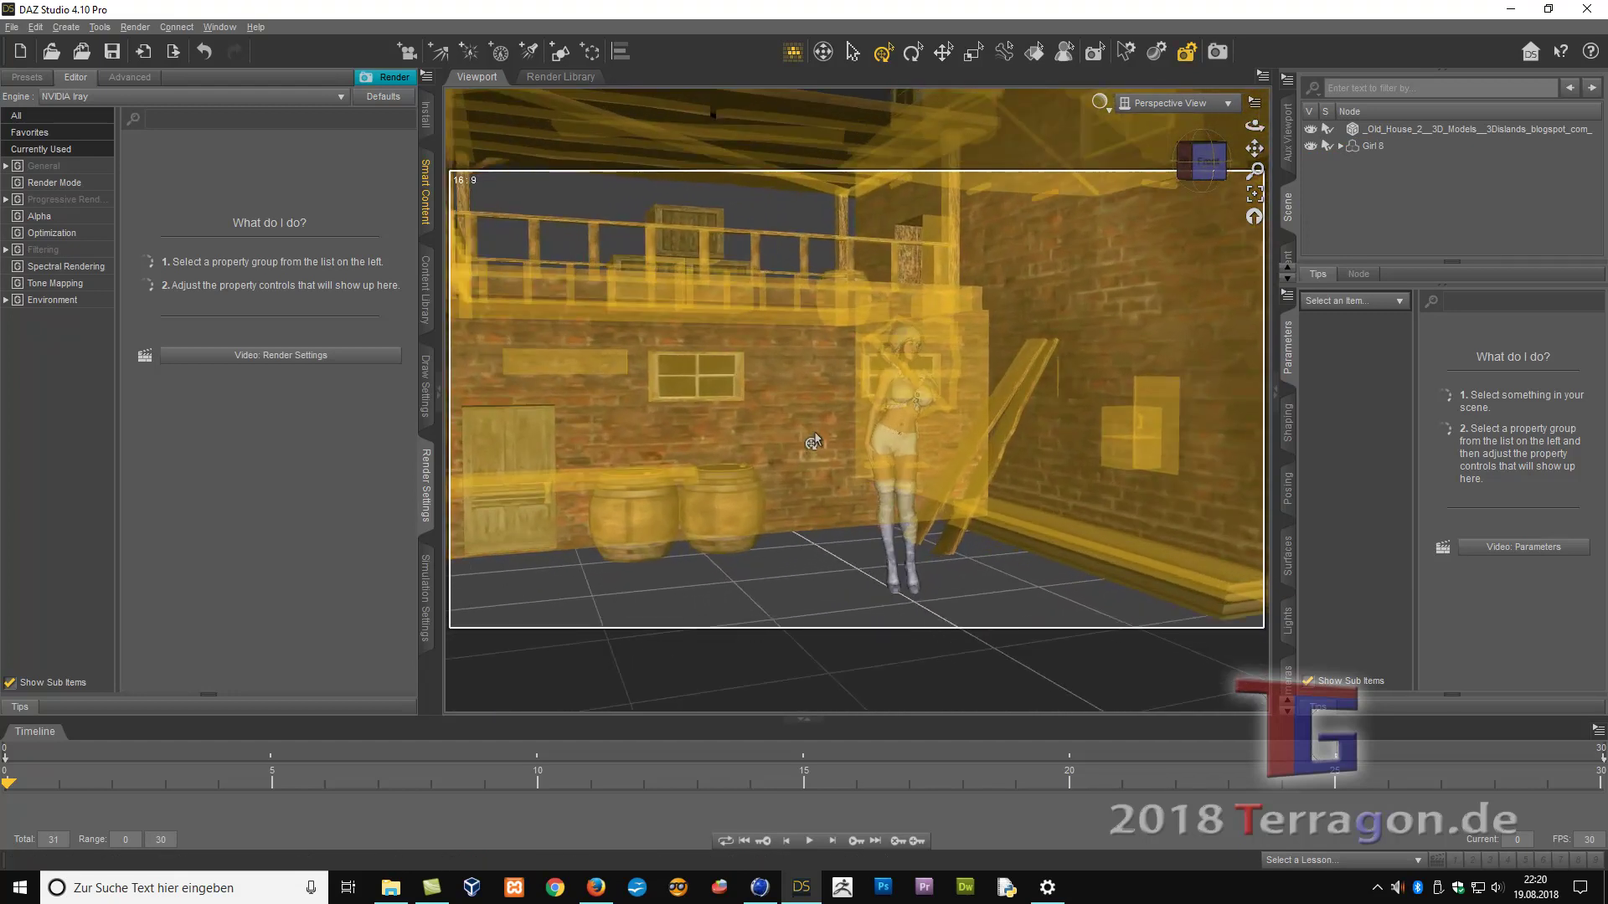
left_click_drag(814, 440, 814, 441)
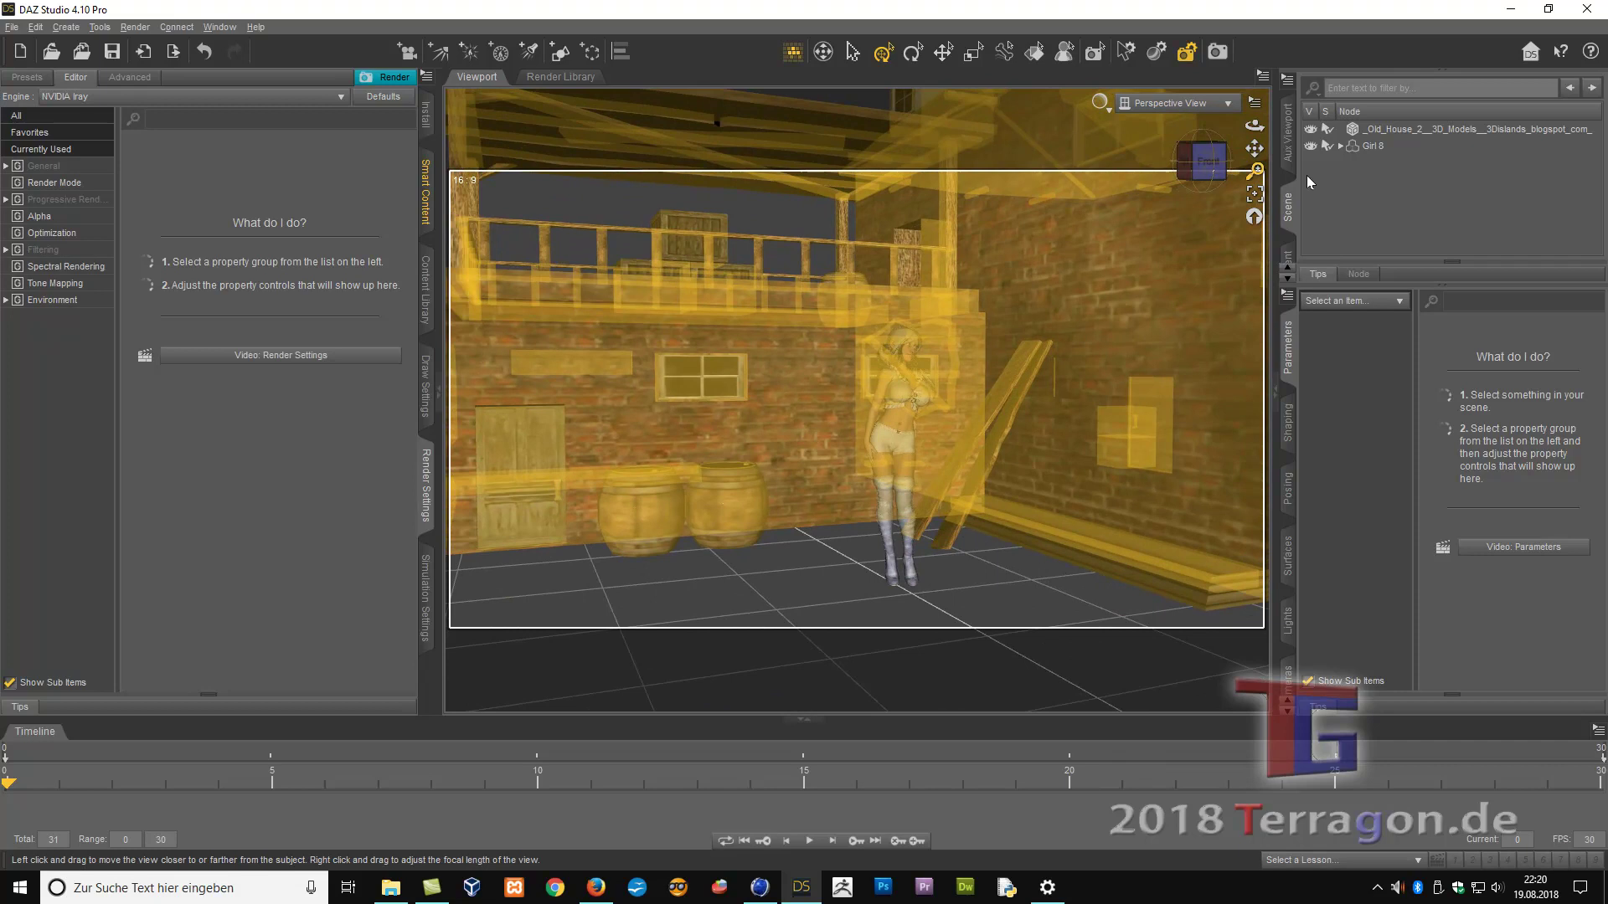
left_click(1379, 146)
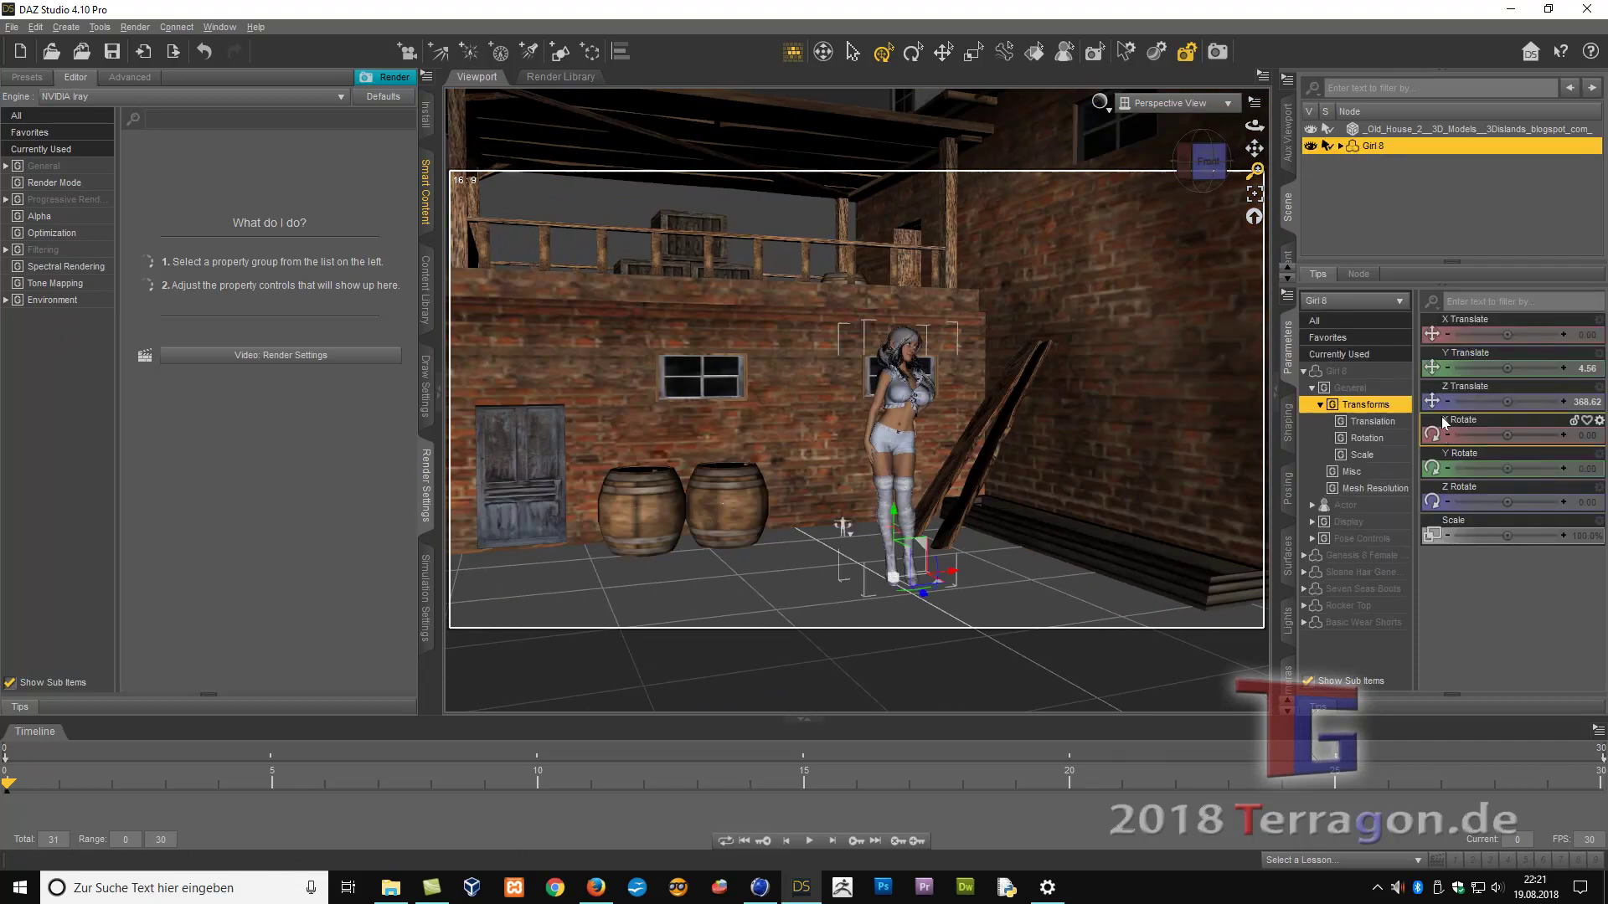
left_click(1336, 371)
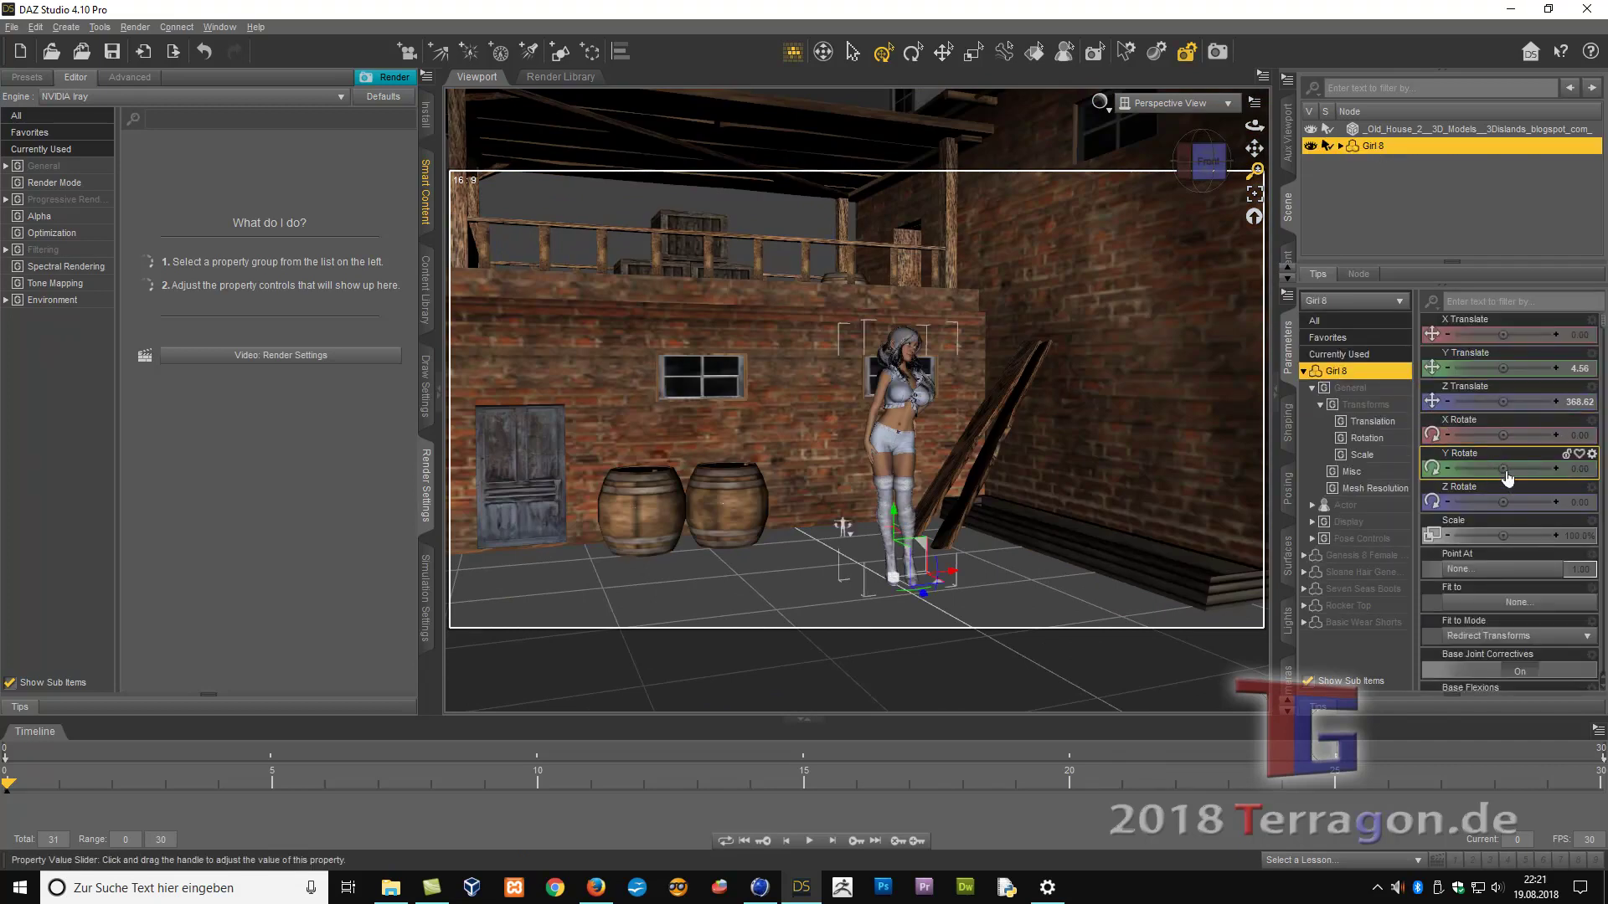
left_click_drag(1503, 469, 1482, 468)
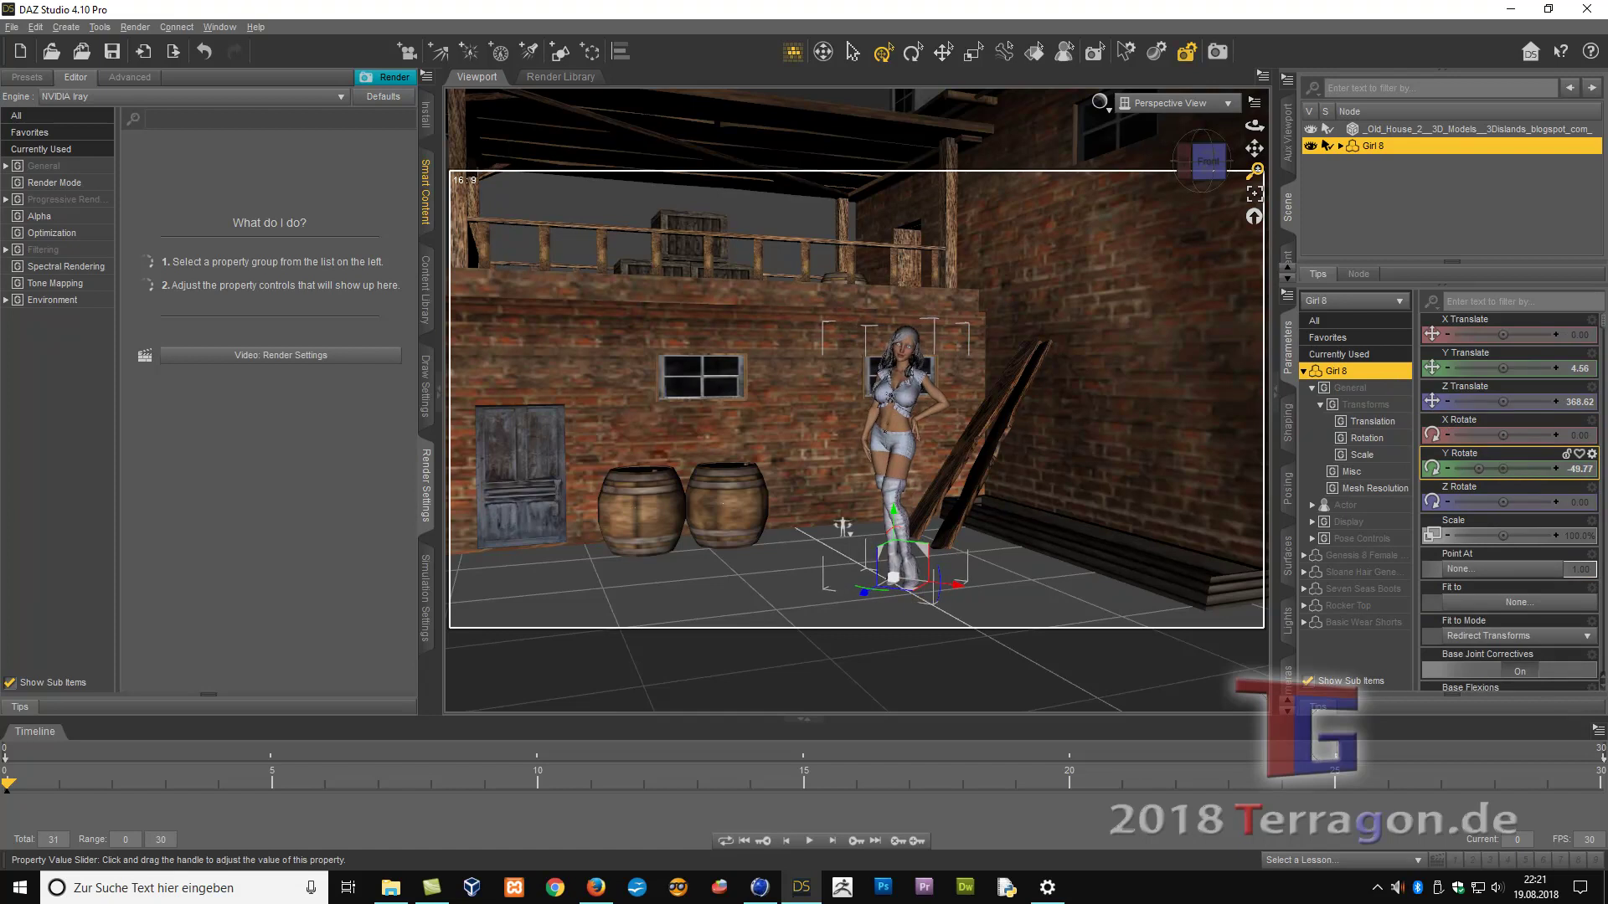
left_click(1434, 222)
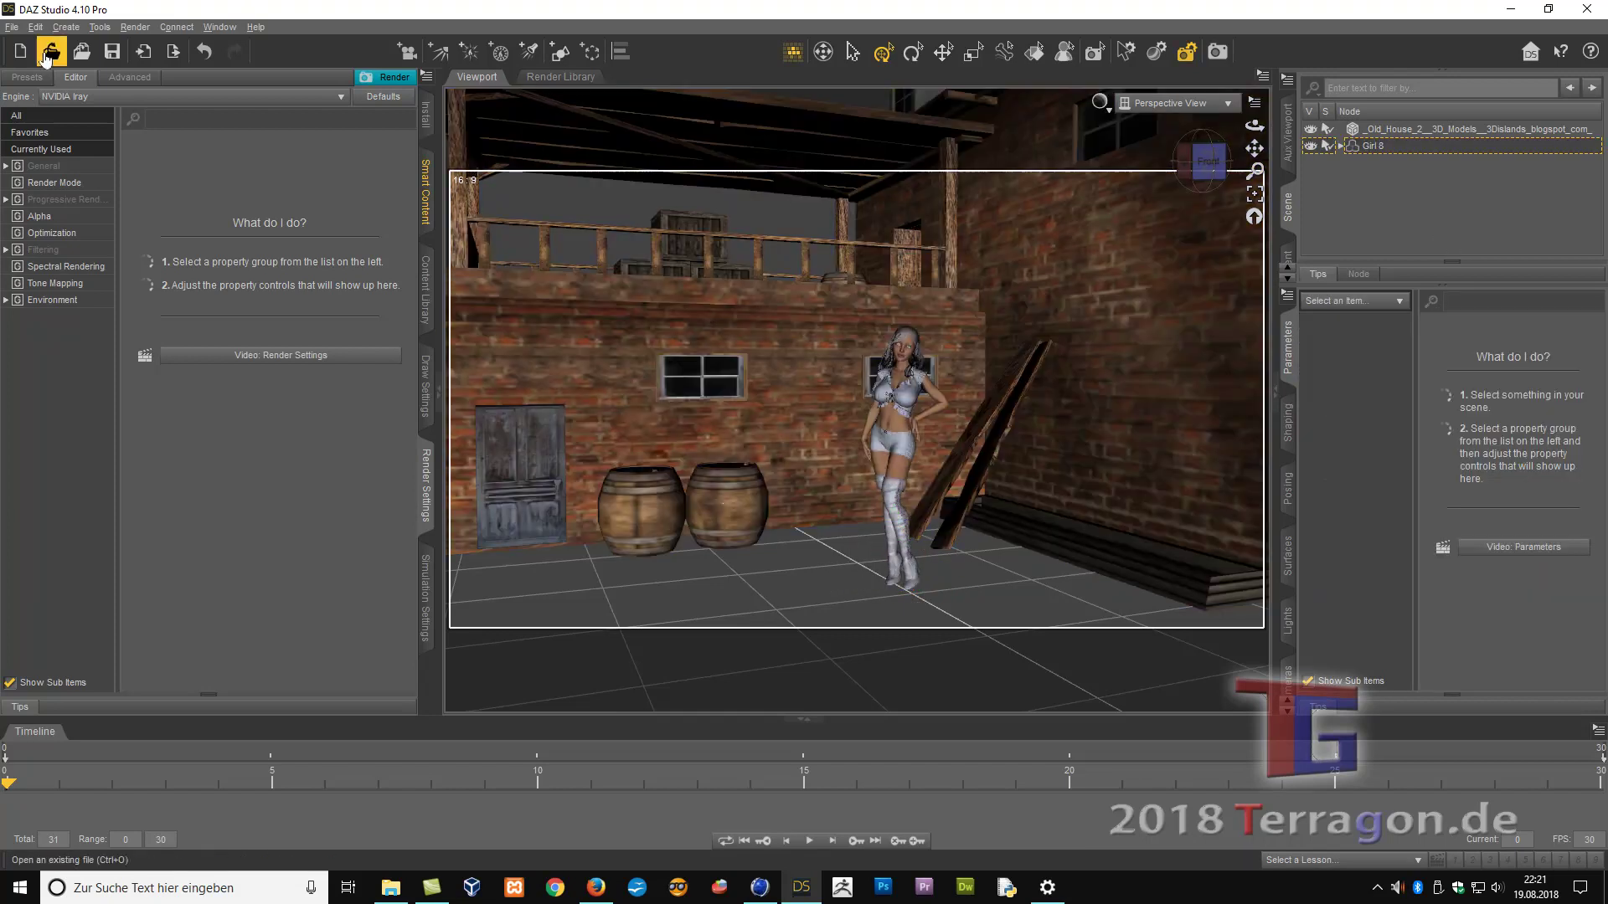
Render the figure by the brick wall, barrels and ladder with Iray until complete
left_click(390, 81)
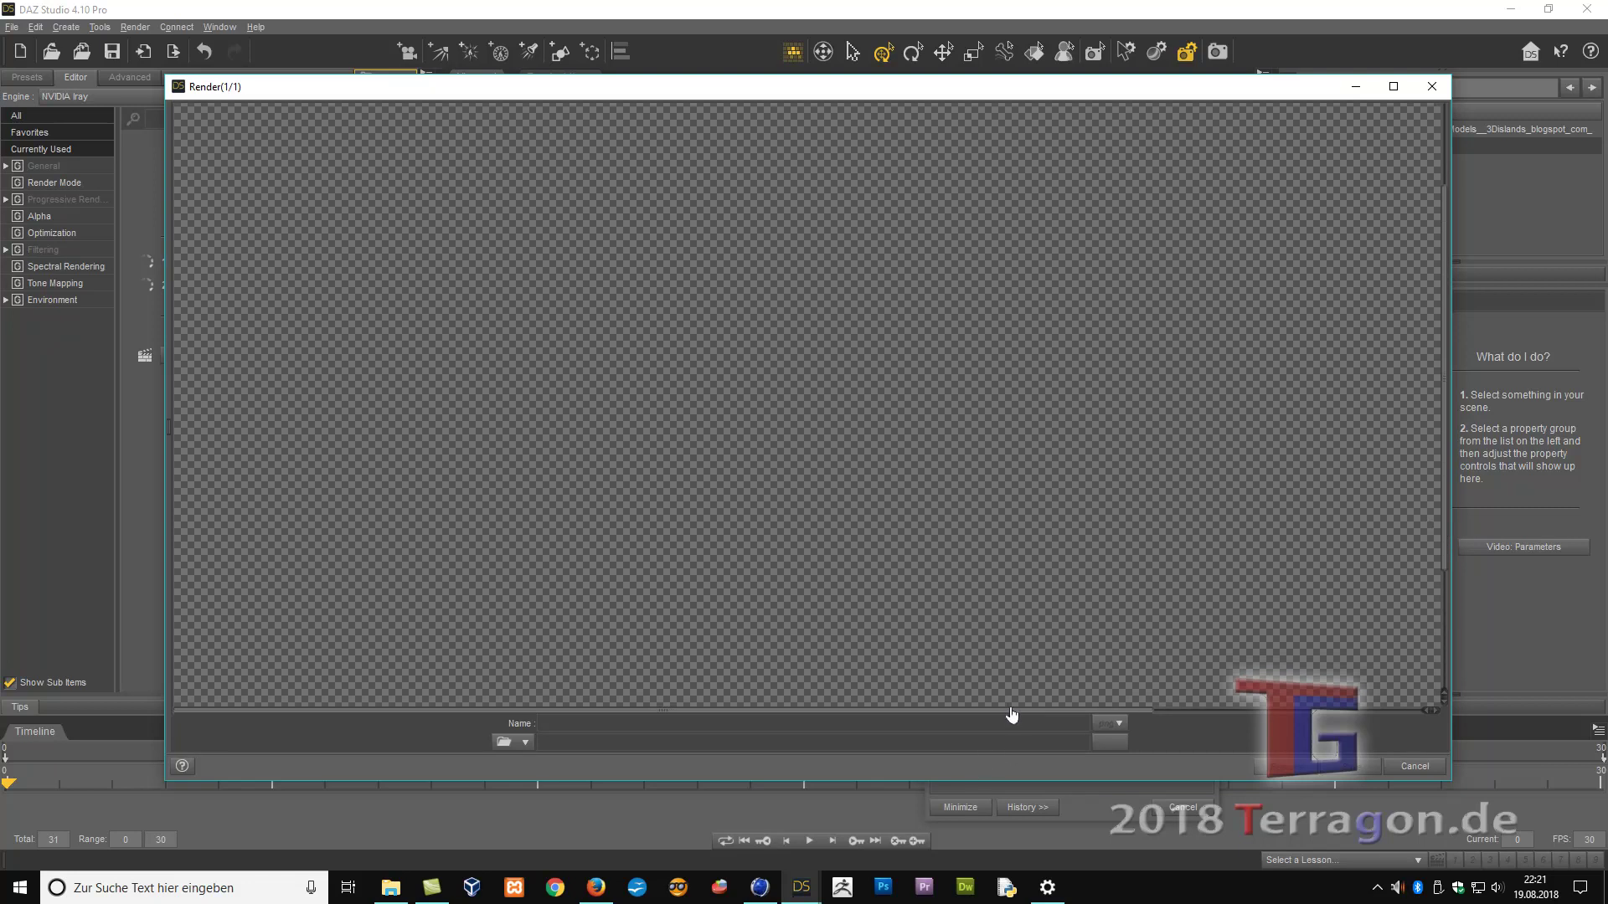
mouse_move(1012, 716)
left_mouse_down()
mouse_move(1141, 707)
mouse_move(1117, 713)
left_mouse_up()
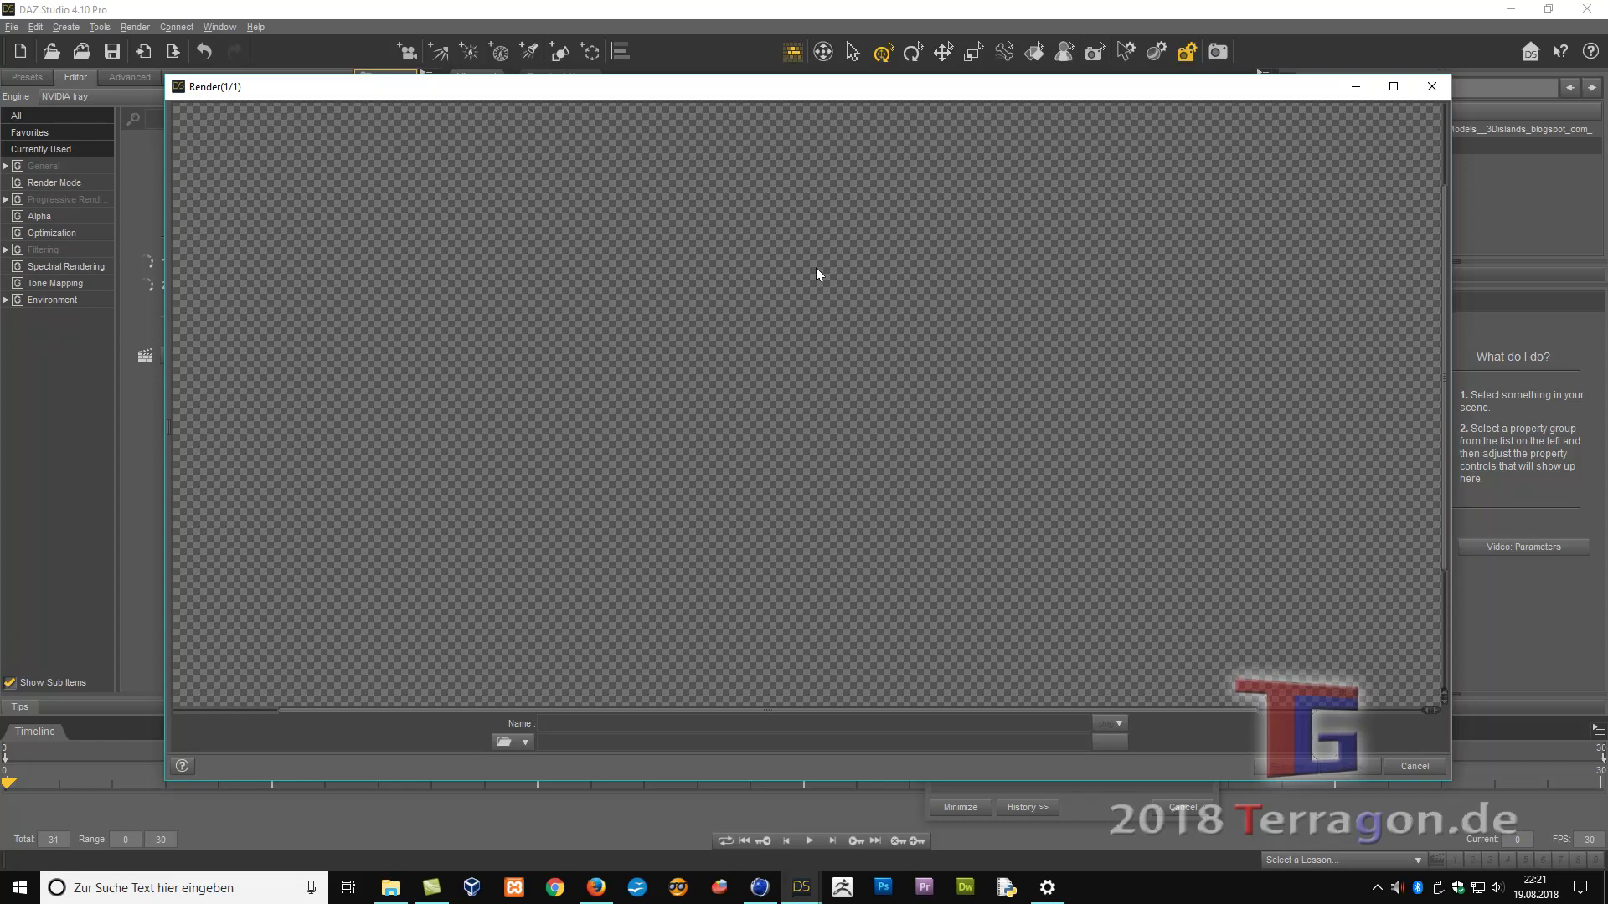
left_click_drag(819, 718, 789, 719)
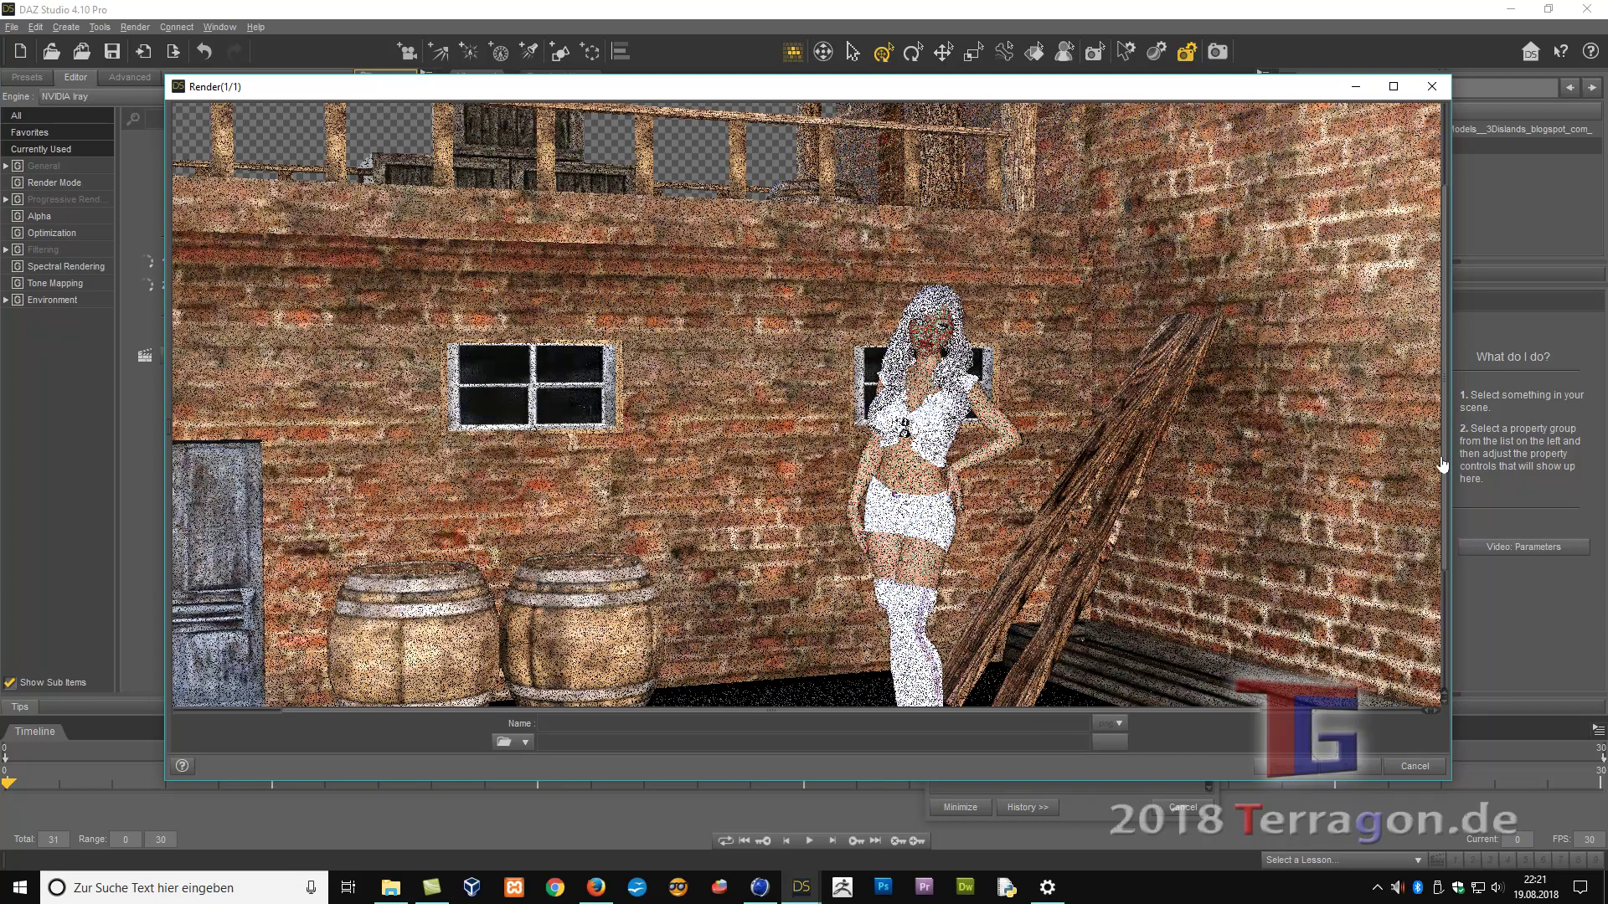
left_click_drag(1442, 466, 1437, 543)
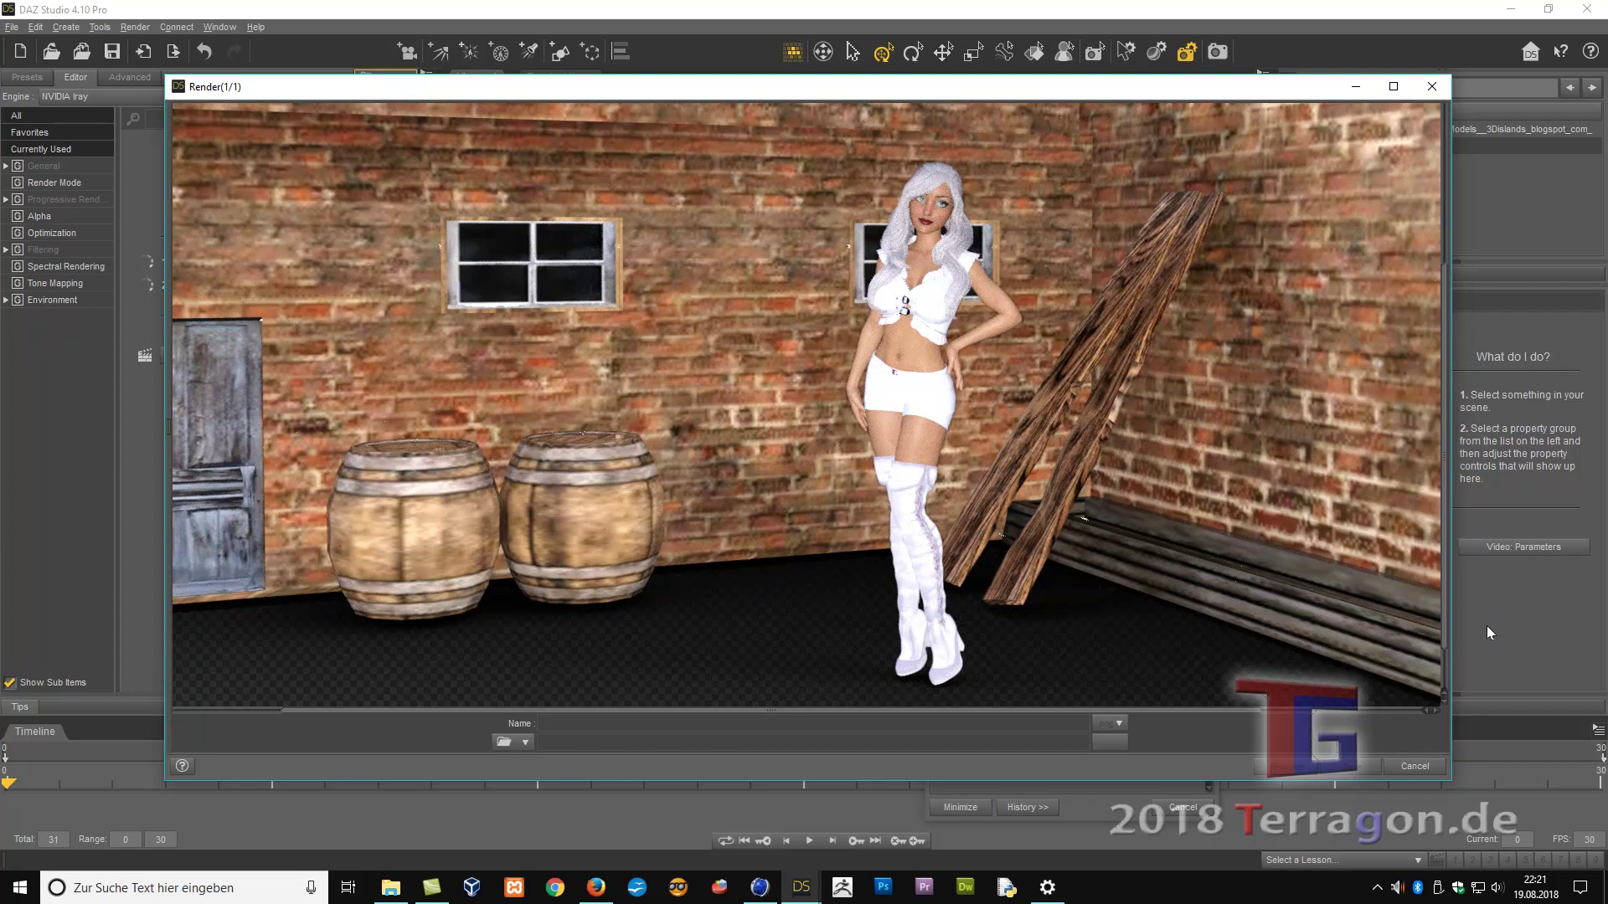
left_click(1378, 887)
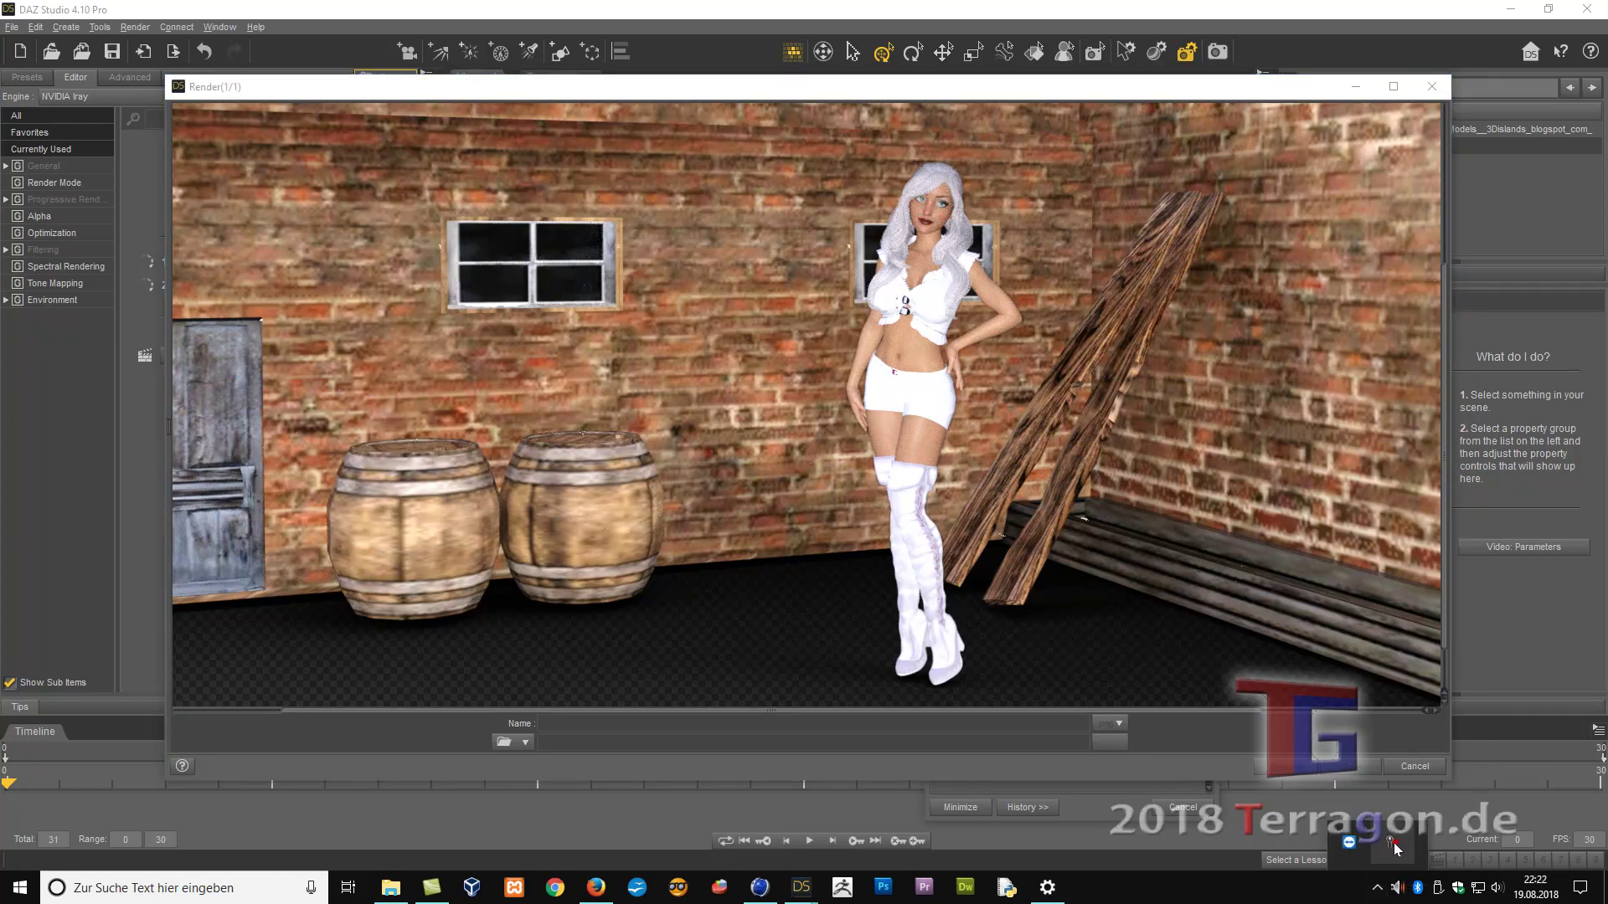